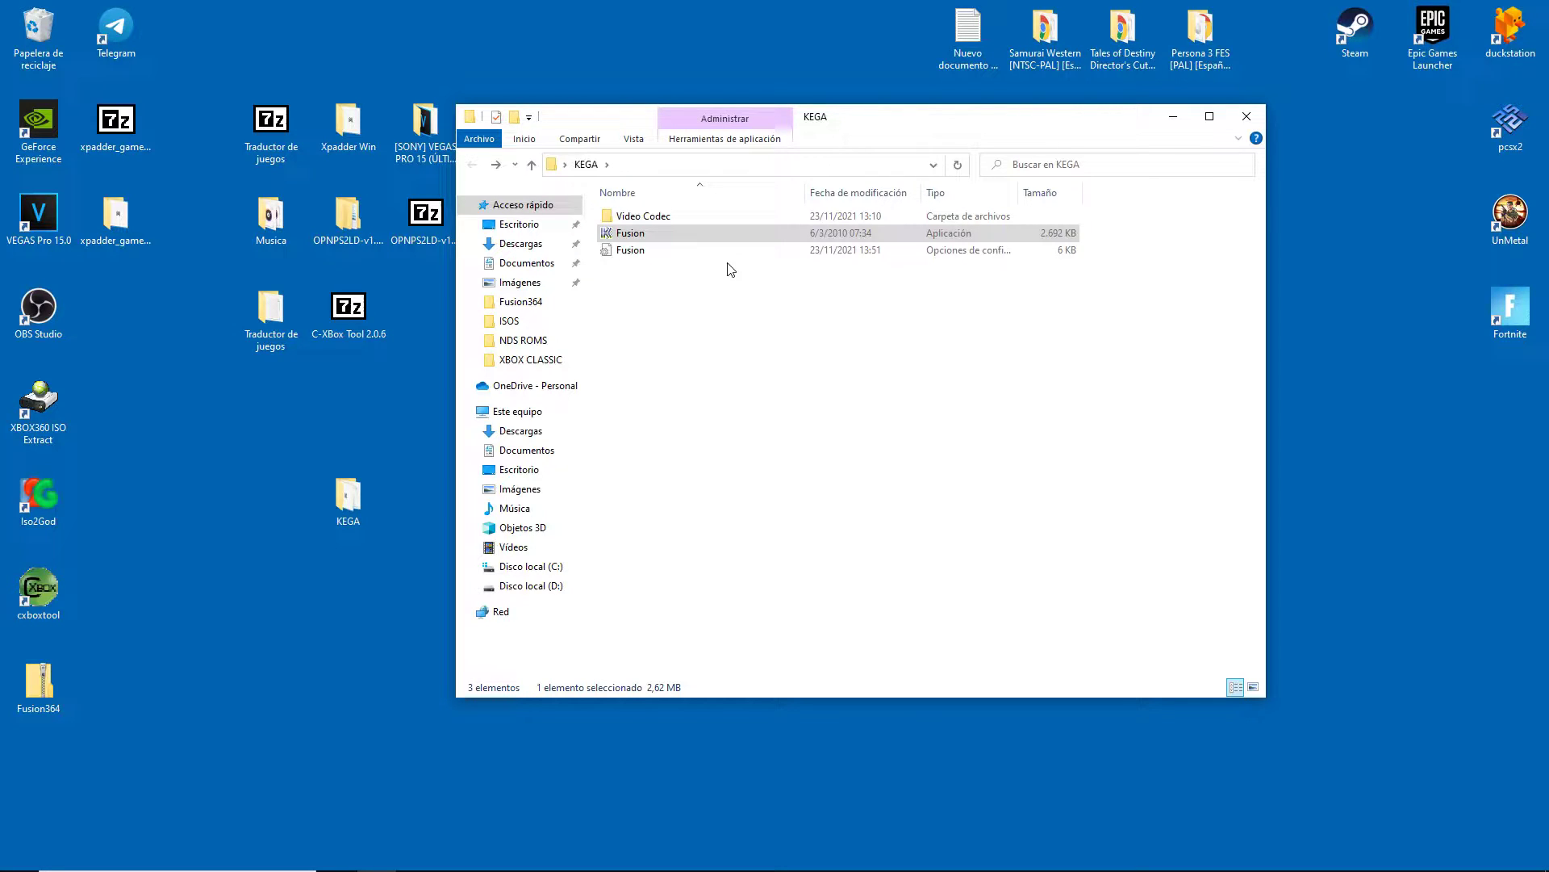
# Step: Launch the Fusion emulator from the KEGA folder and move its window over the folder window
pyautogui.click(633, 237)
pyautogui.doubleClick(634, 237)
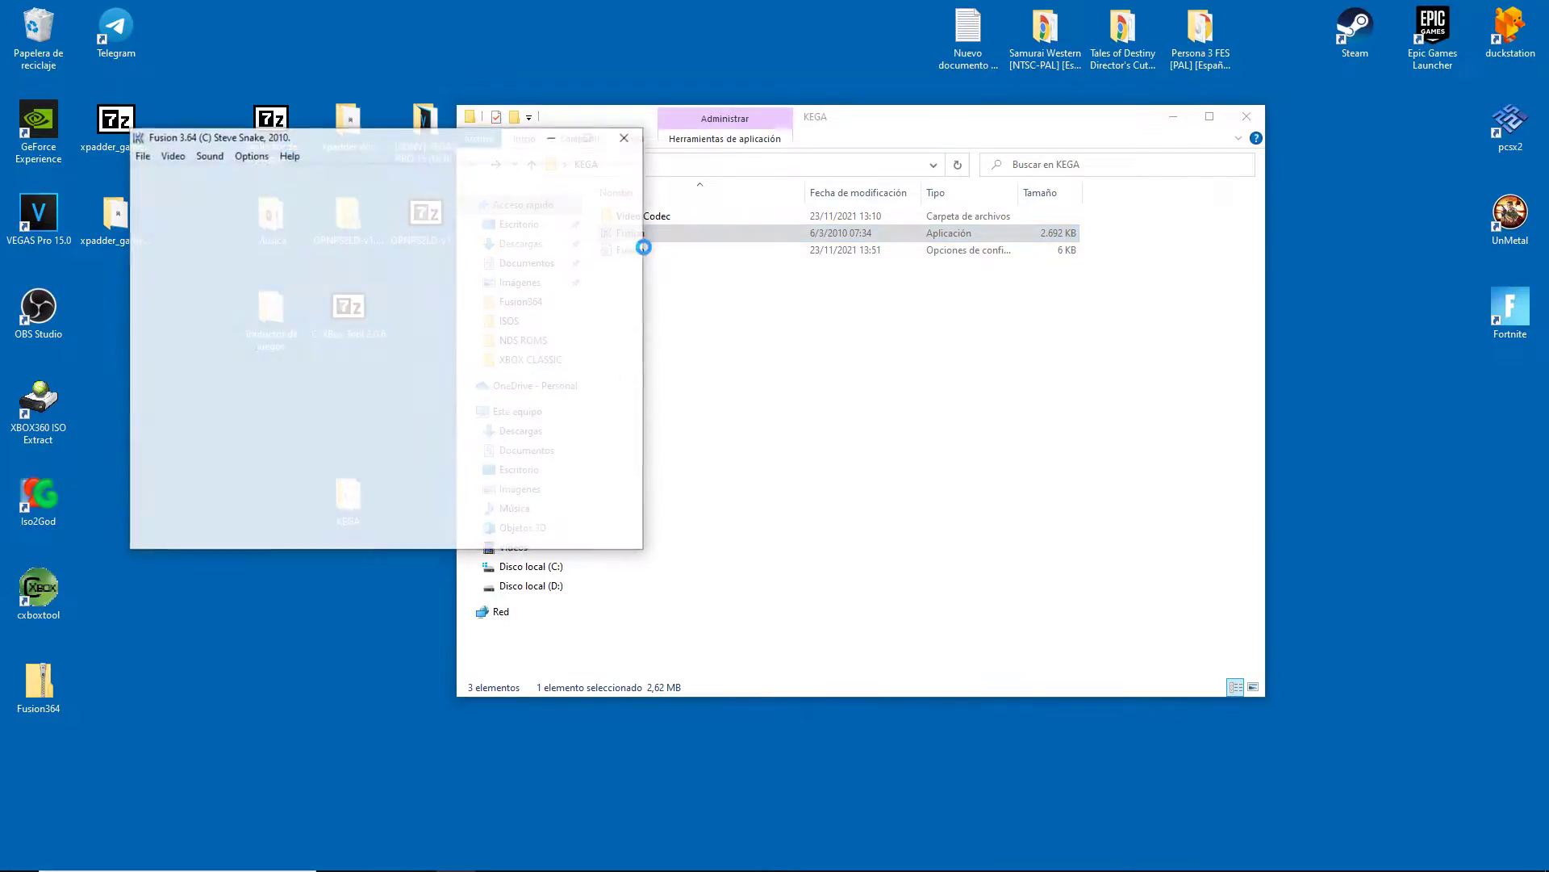
pyautogui.moveTo(475, 137); pyautogui.dragTo(731, 289)
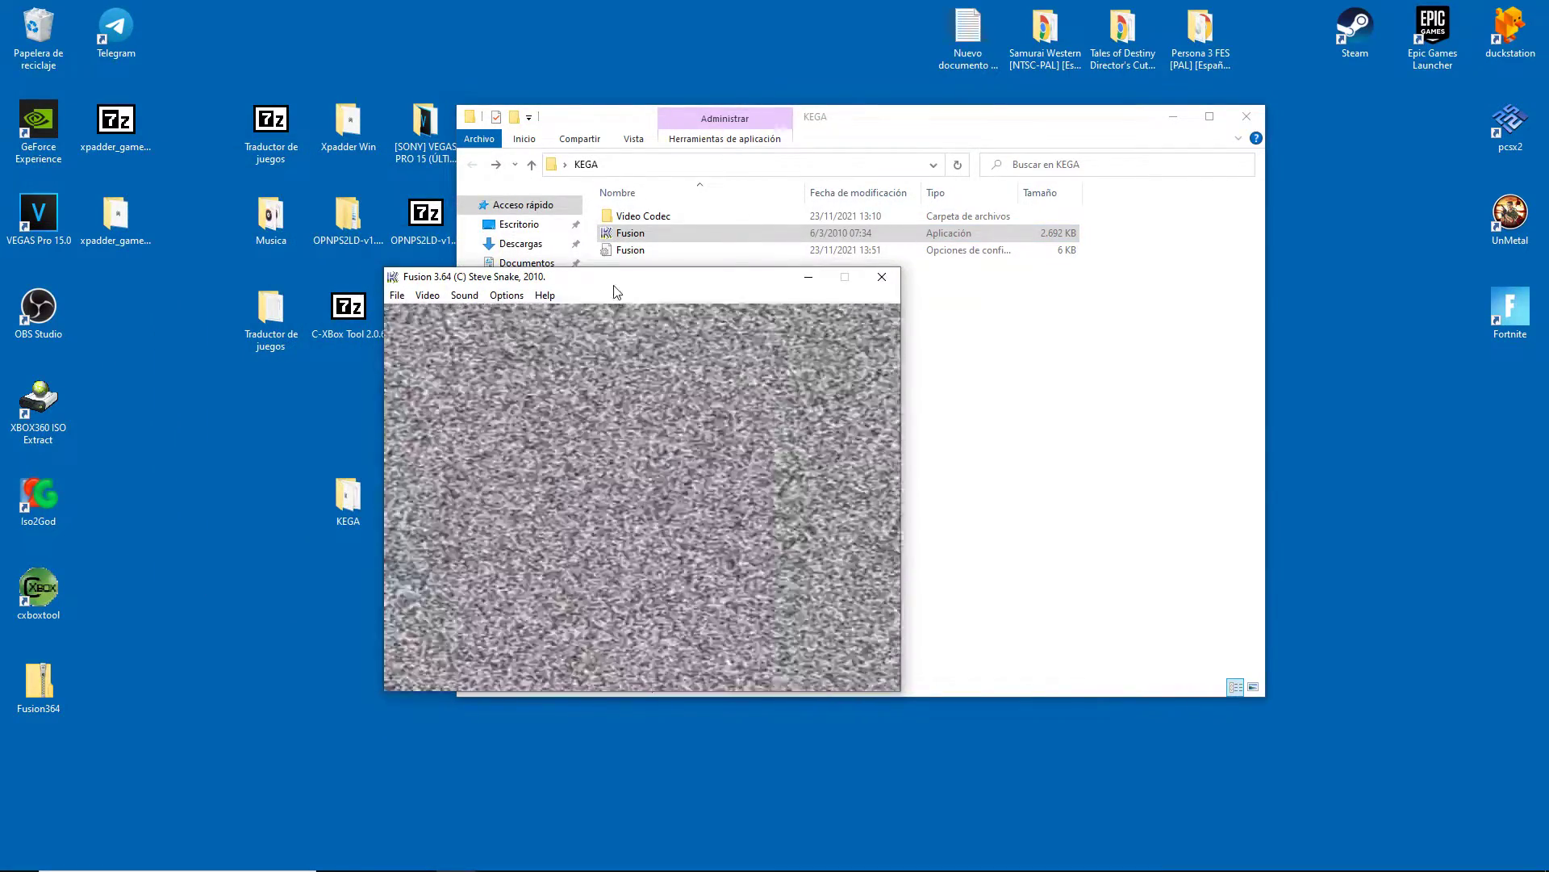
# Step: Open the Fusion configuration and show its Genesis settings
pyautogui.click(507, 295)
pyautogui.click(530, 314)
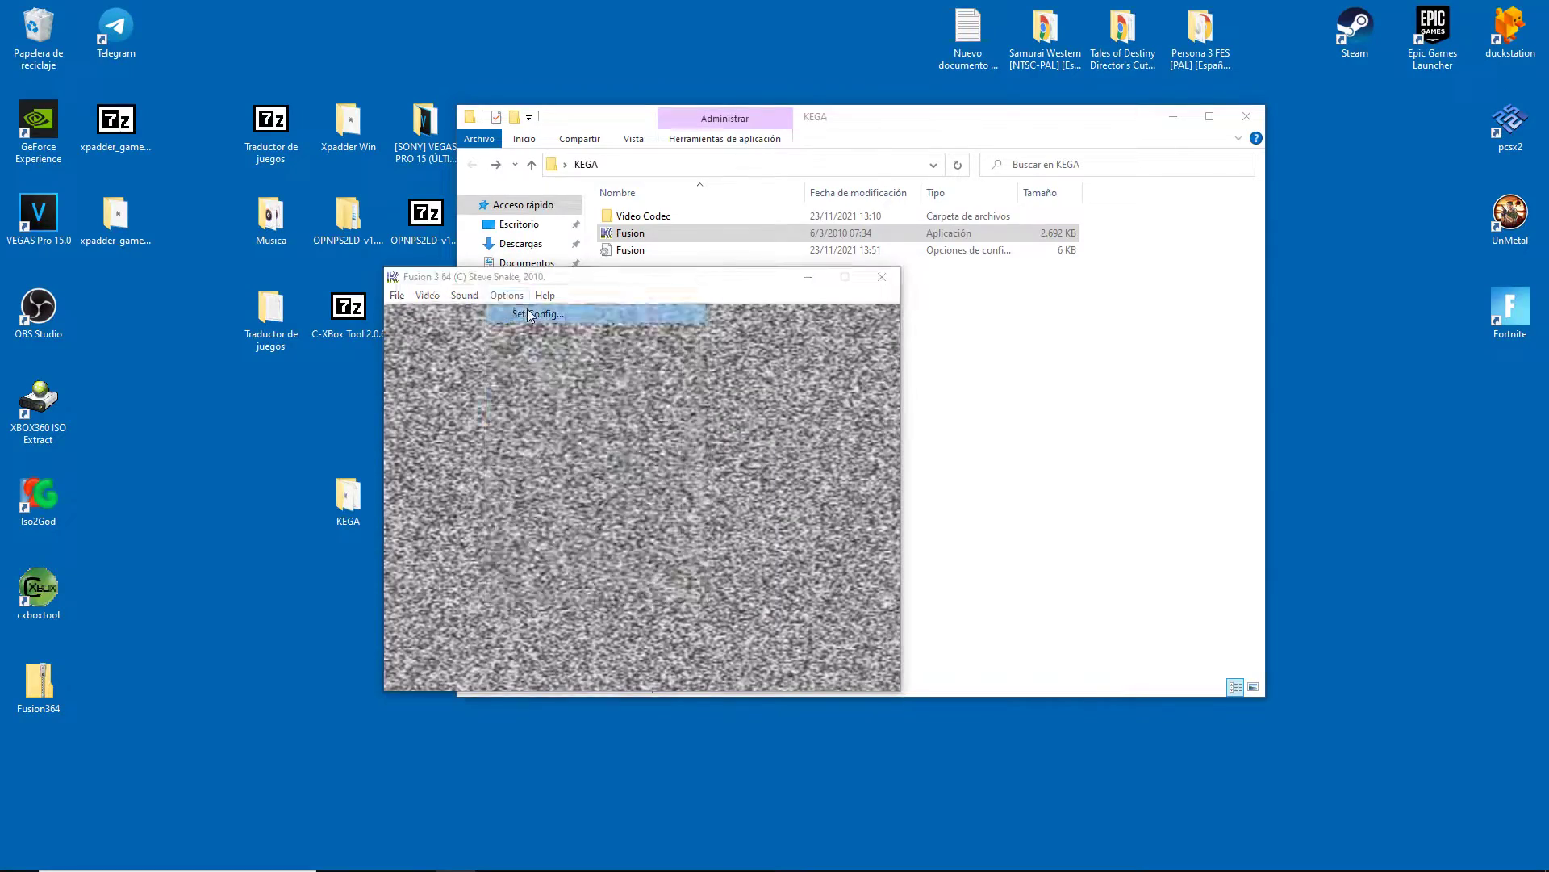
pyautogui.click(481, 316)
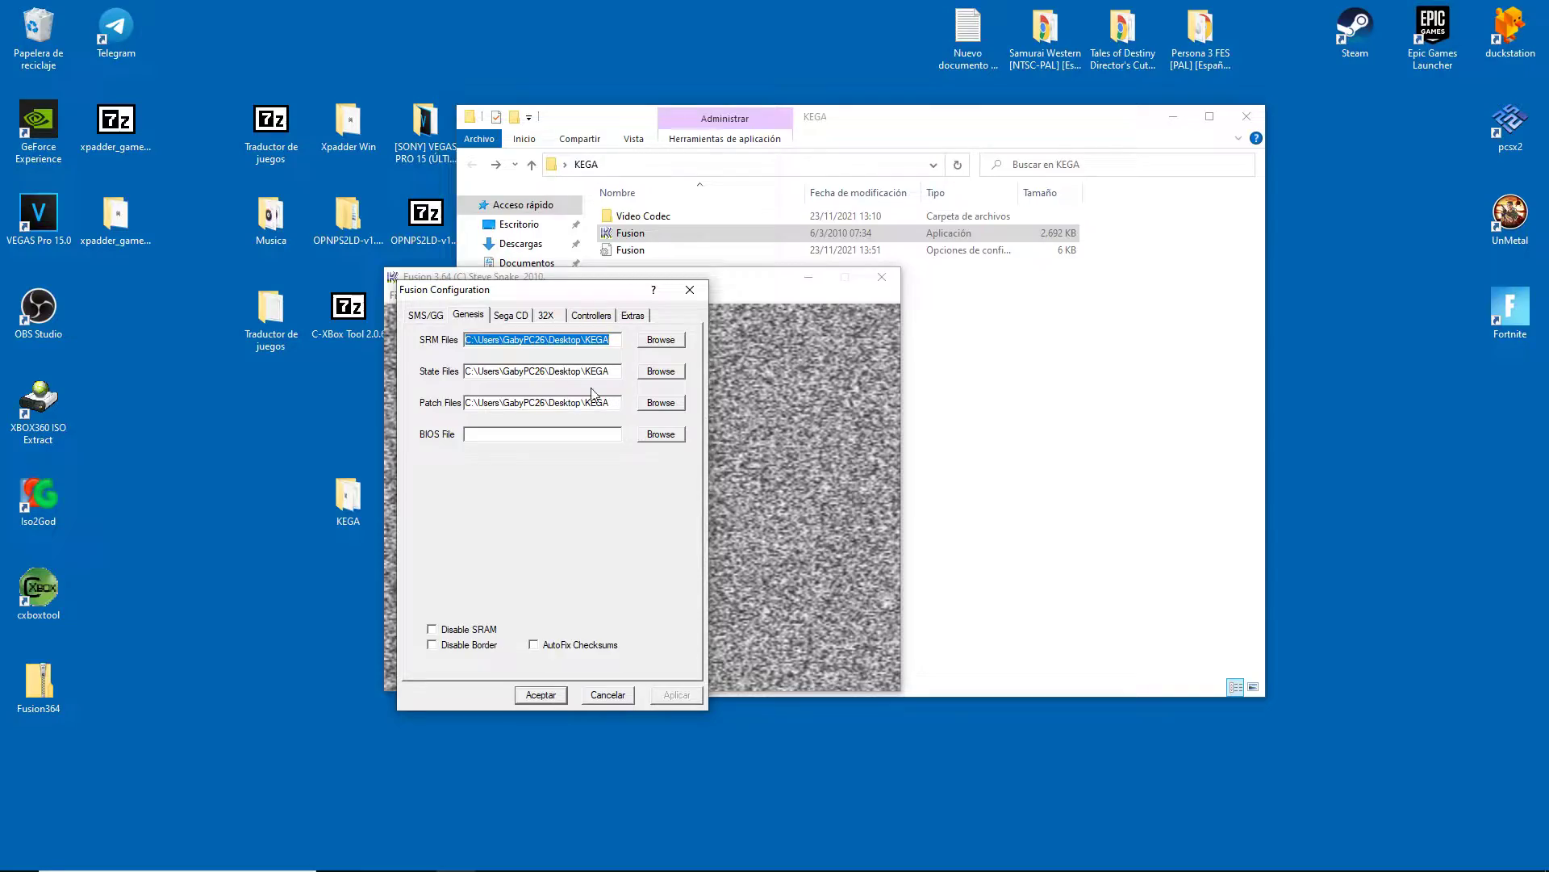
pyautogui.click(690, 289)
pyautogui.click(521, 296)
pyautogui.click(526, 321)
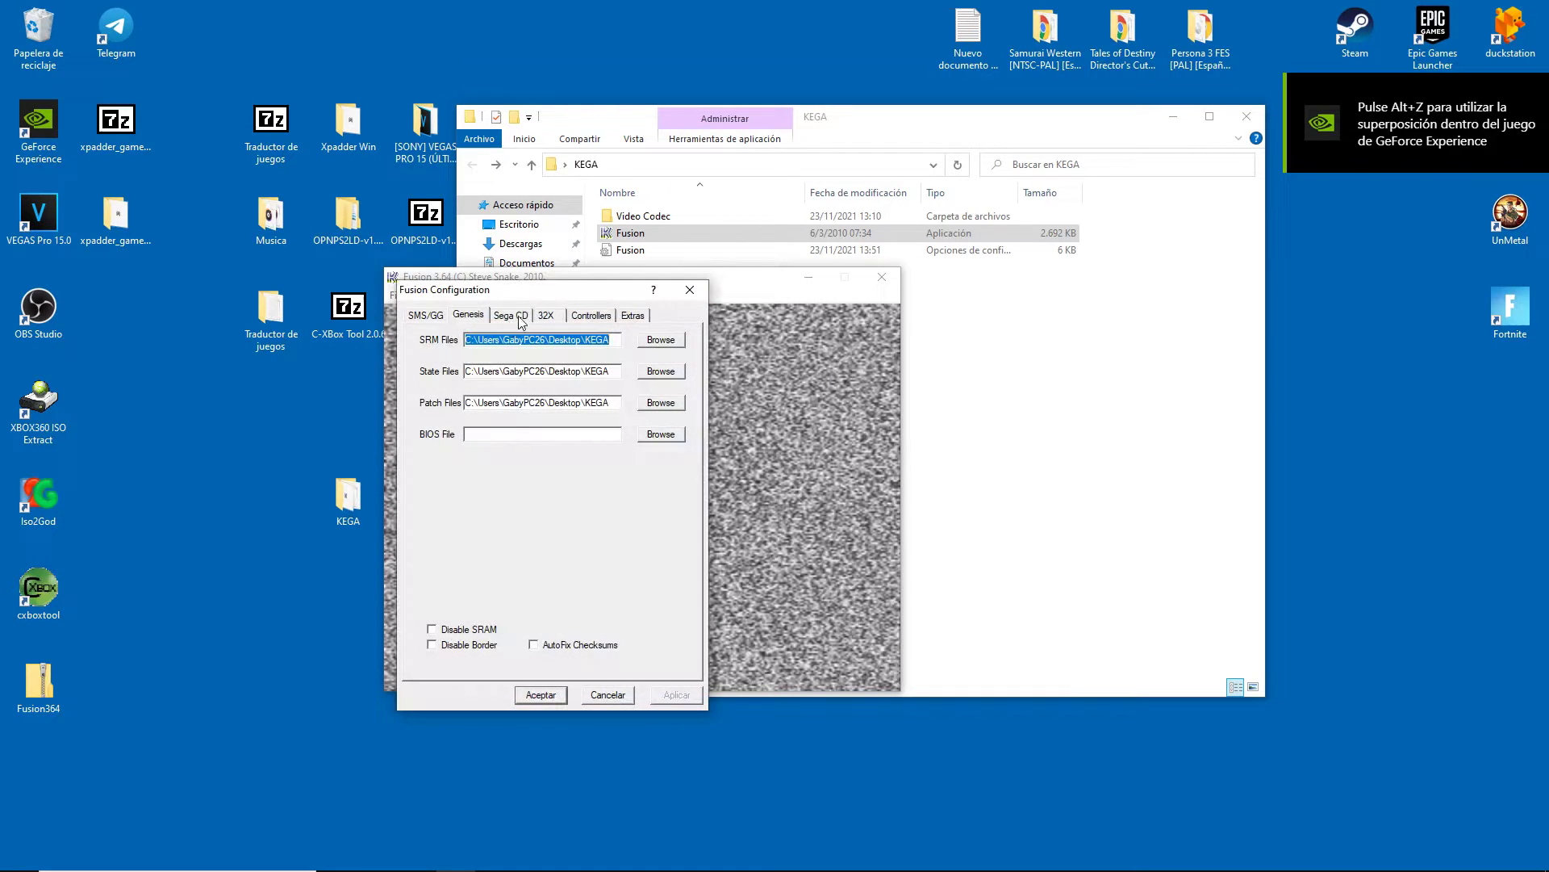
pyautogui.click(442, 317)
pyautogui.click(473, 315)
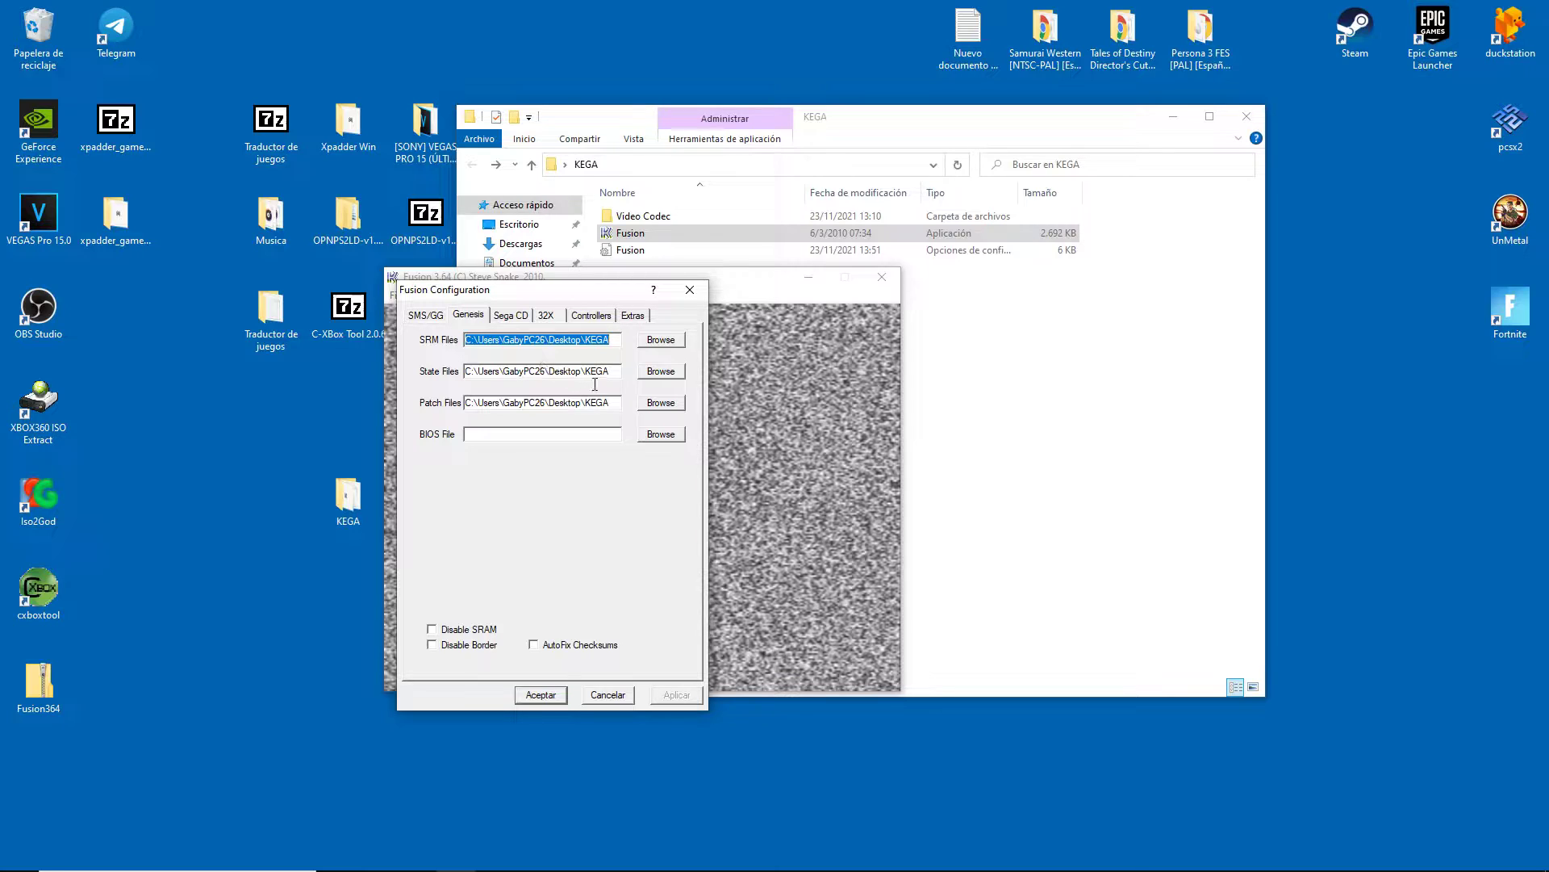
# Step: Clear the Genesis SRM and Patch file paths, replace the State Files path with "ererer", and accept the configuration
pyautogui.press('BackSpace')
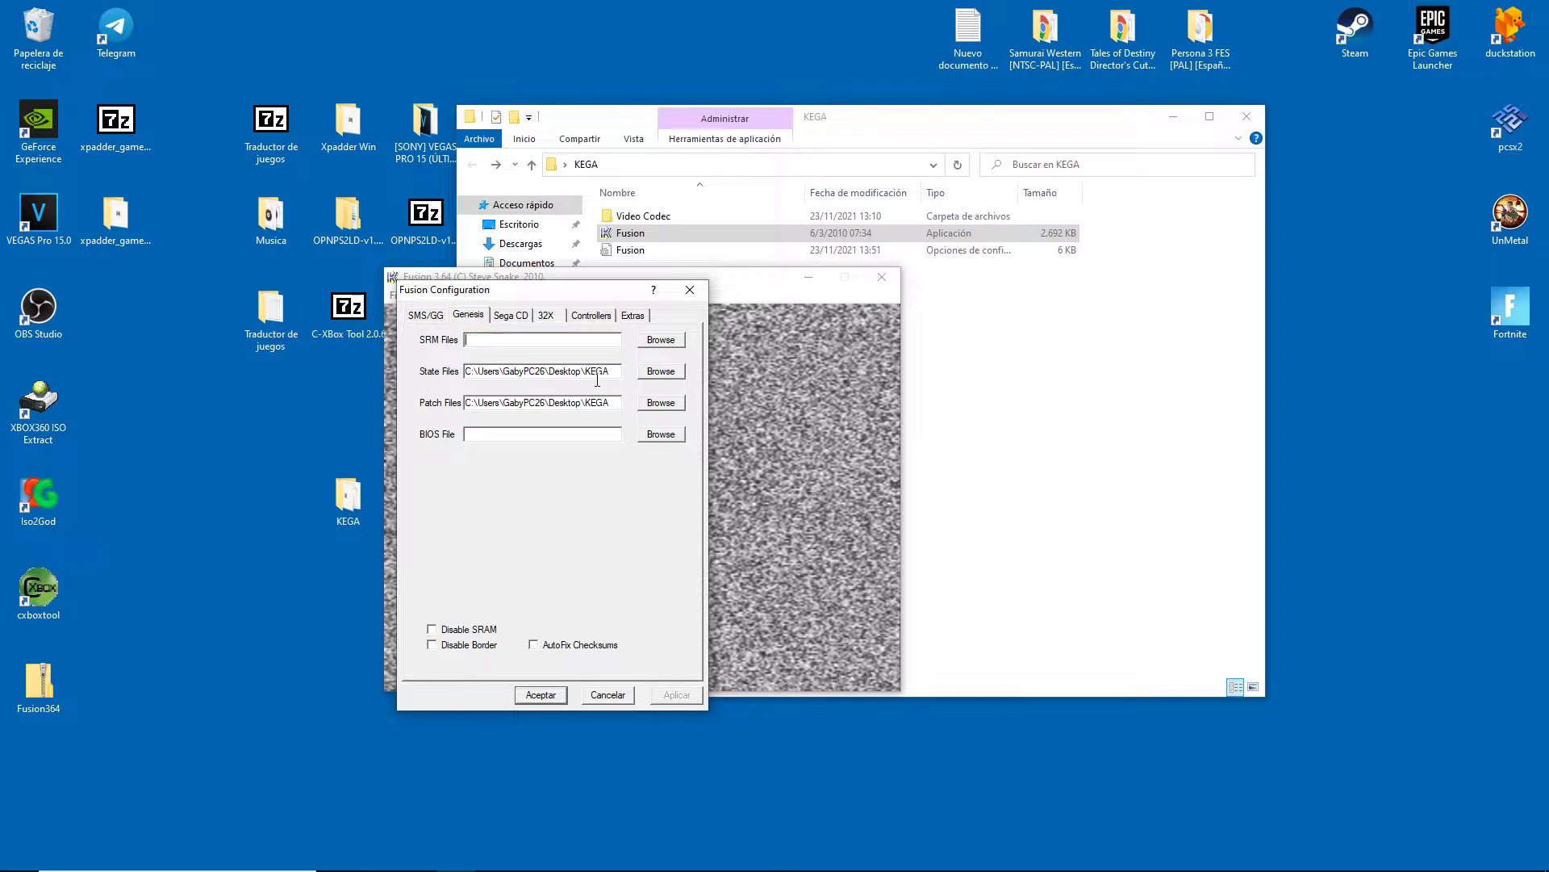
pyautogui.doubleClick(613, 377)
pyautogui.press('BackSpace')
pyautogui.doubleClick(623, 409)
pyautogui.press('BackSpace')
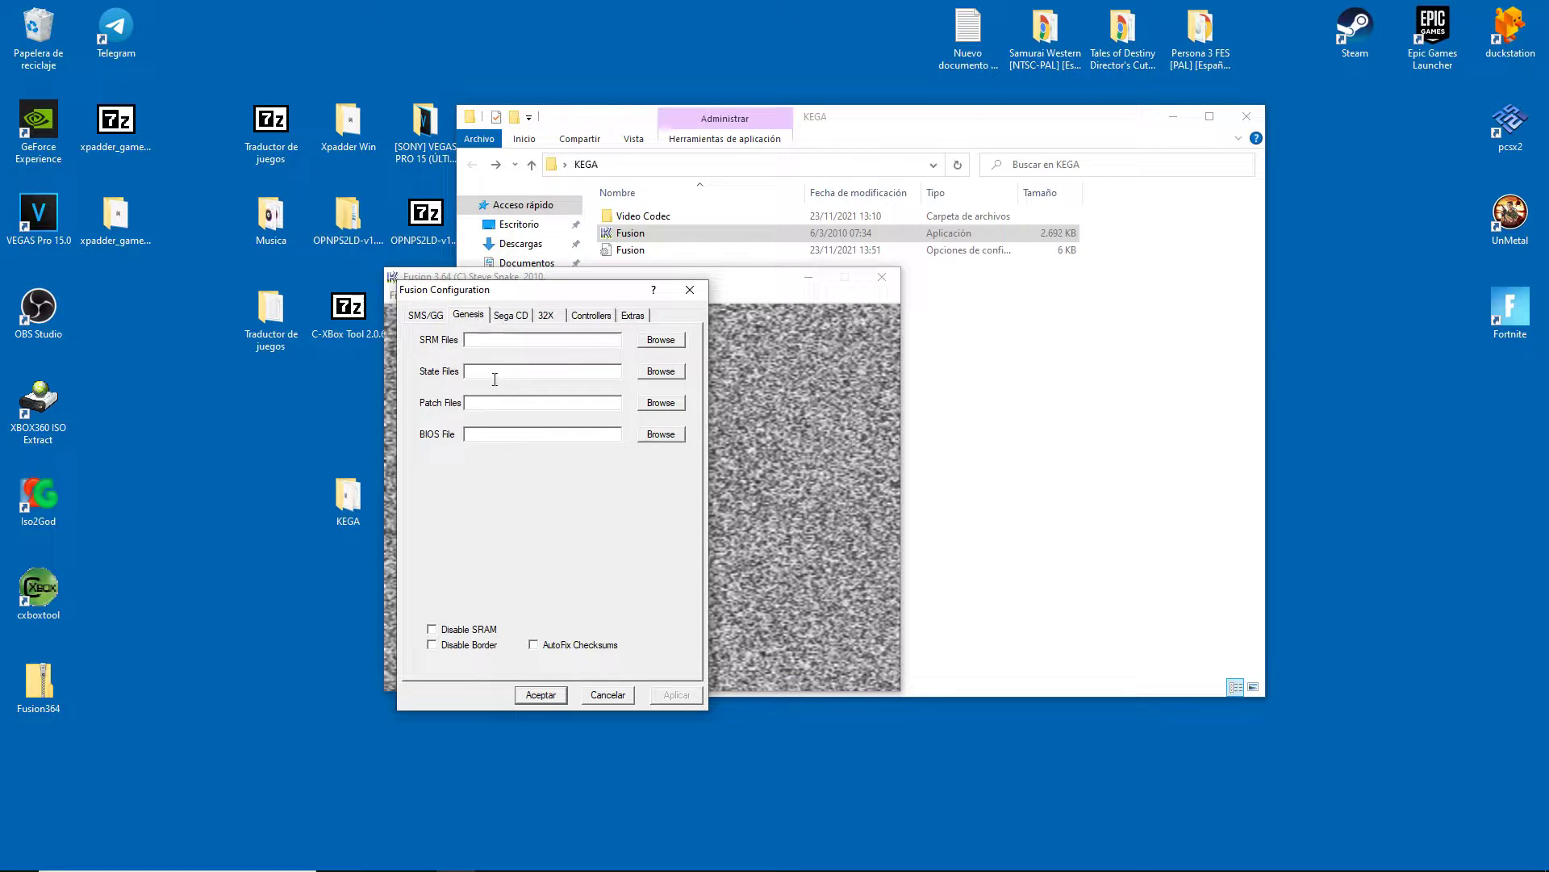
pyautogui.click(489, 376)
pyautogui.click(554, 695)
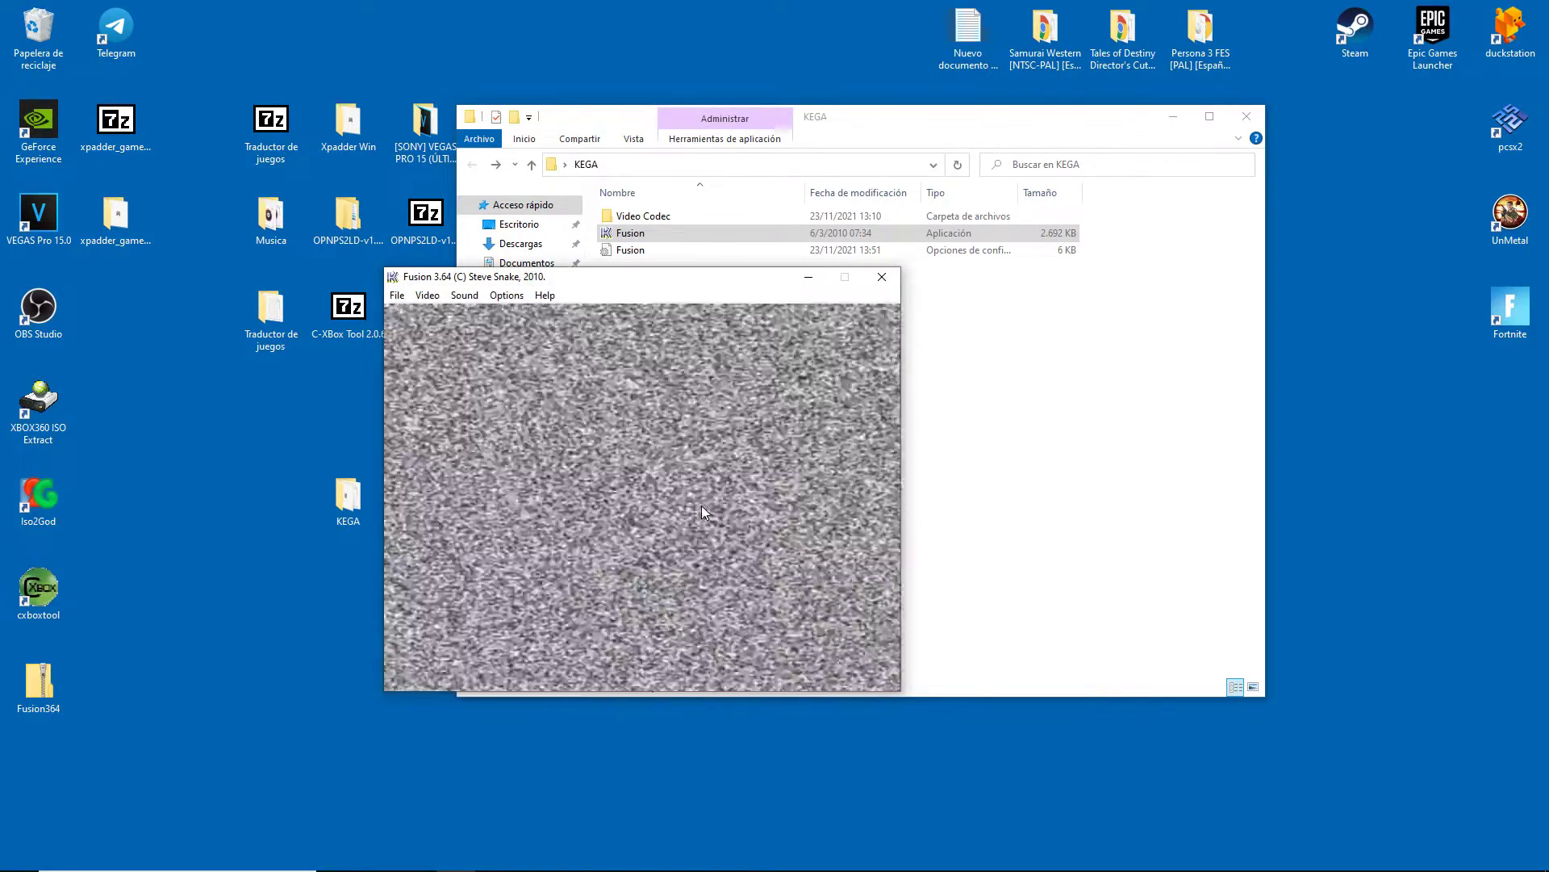
# Step: Start loading a Genesis/32X ROM and browse to the EMULACION\SEGA\MEGADRIVE folder on drive D
pyautogui.click(397, 294)
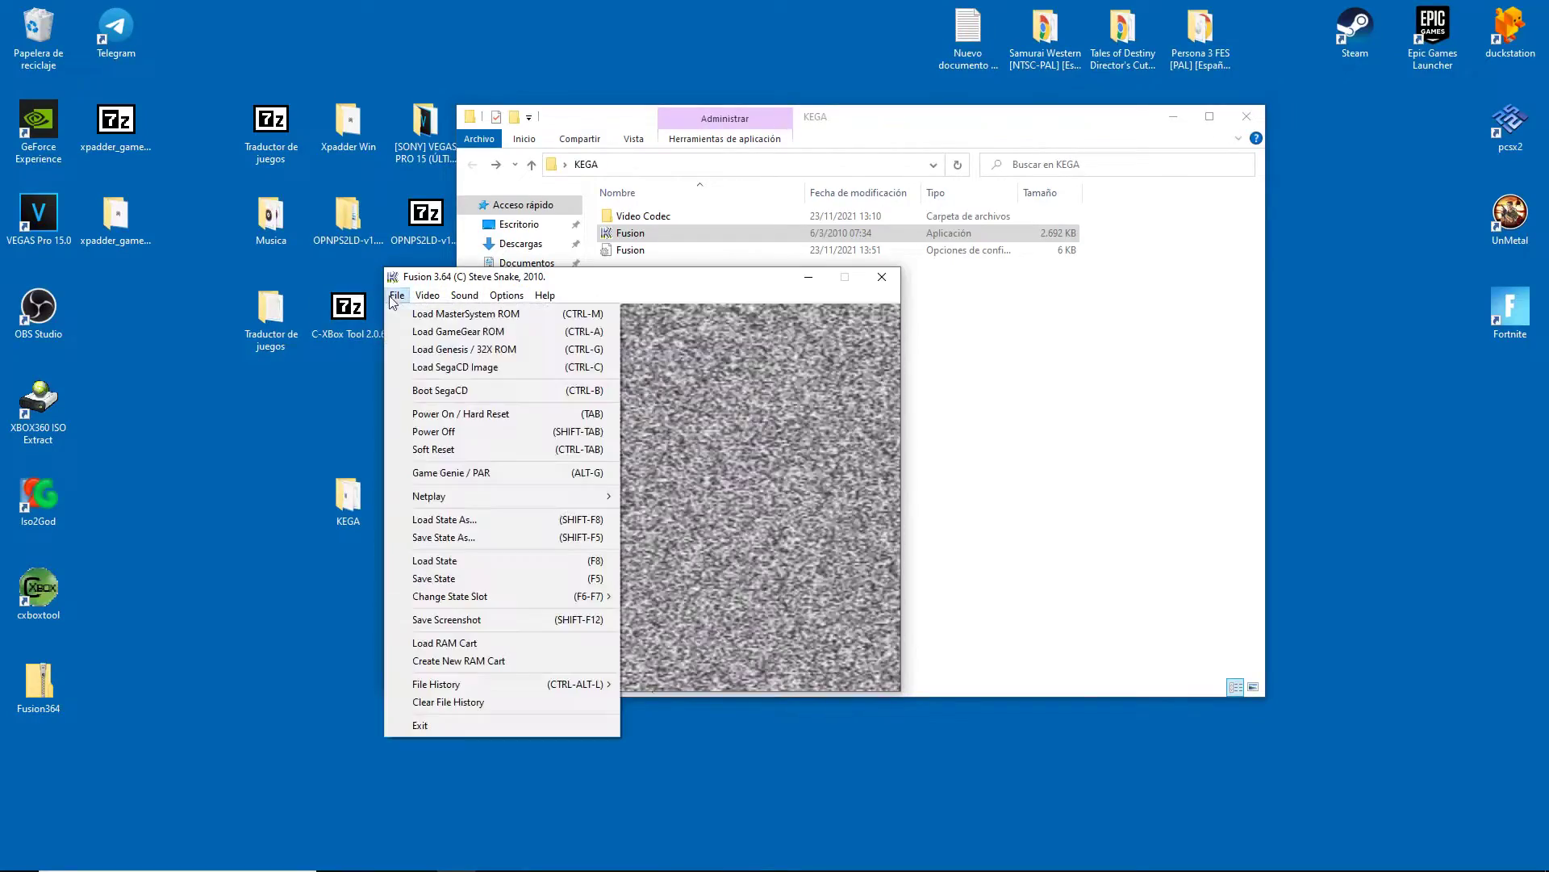
pyautogui.click(452, 350)
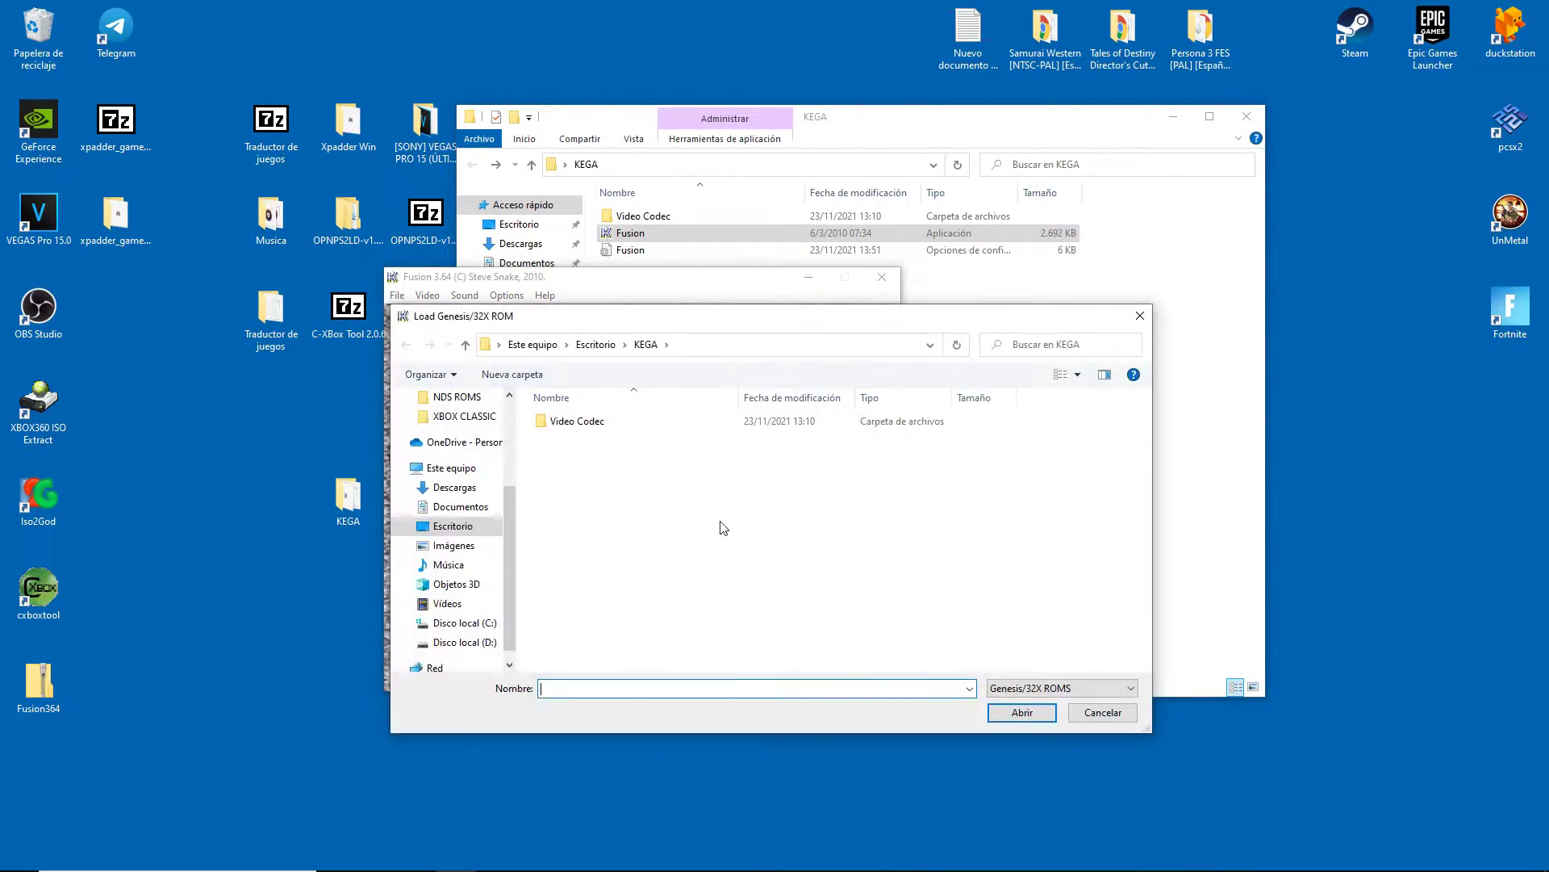
pyautogui.click(466, 644)
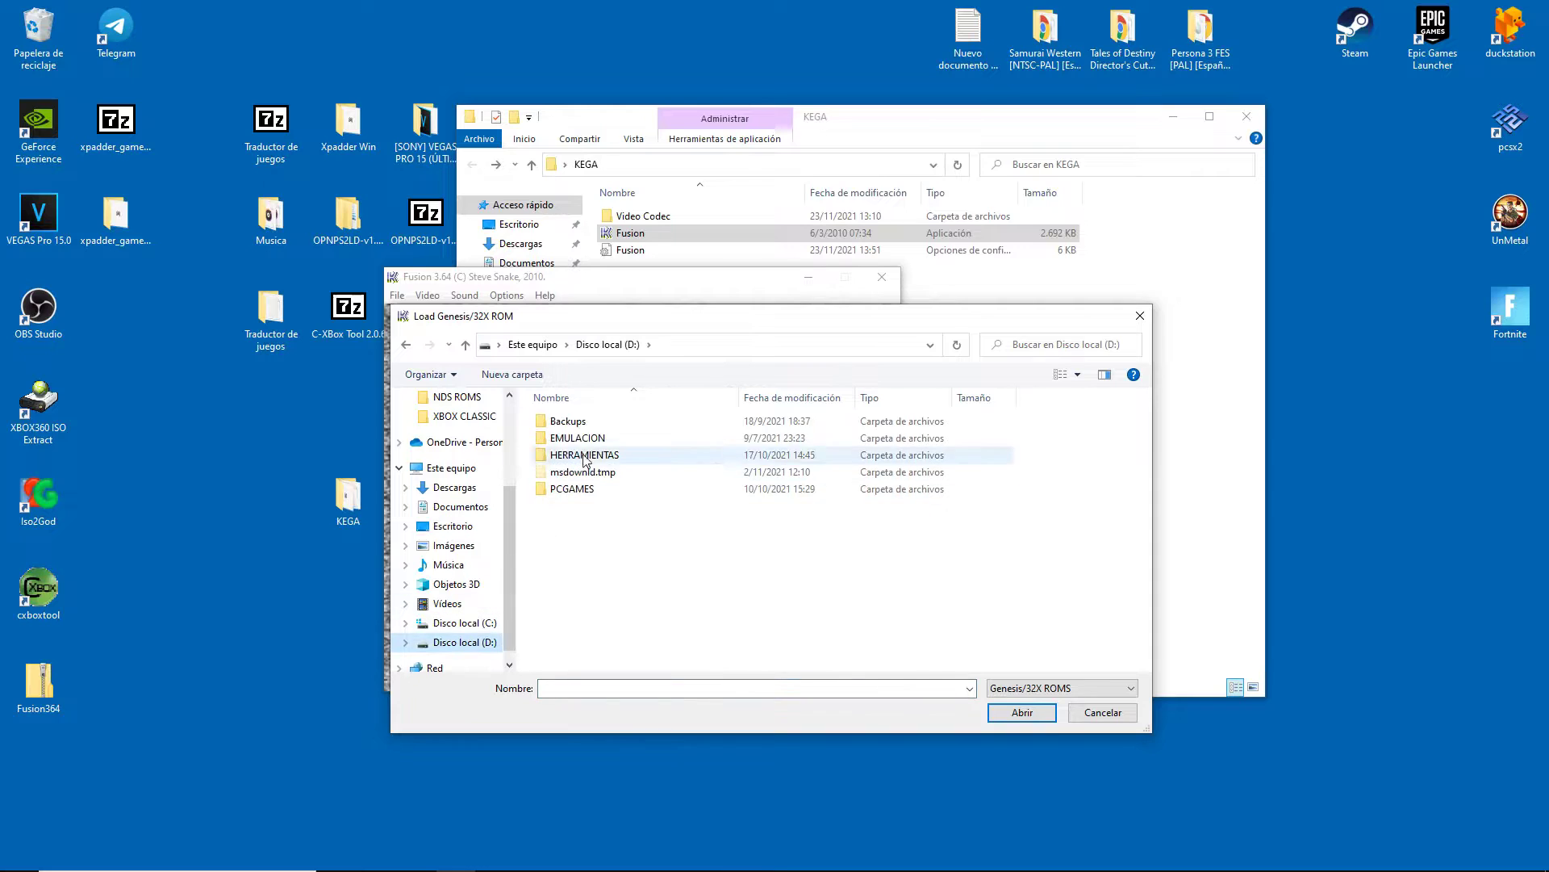
pyautogui.doubleClick(577, 438)
pyautogui.doubleClick(570, 504)
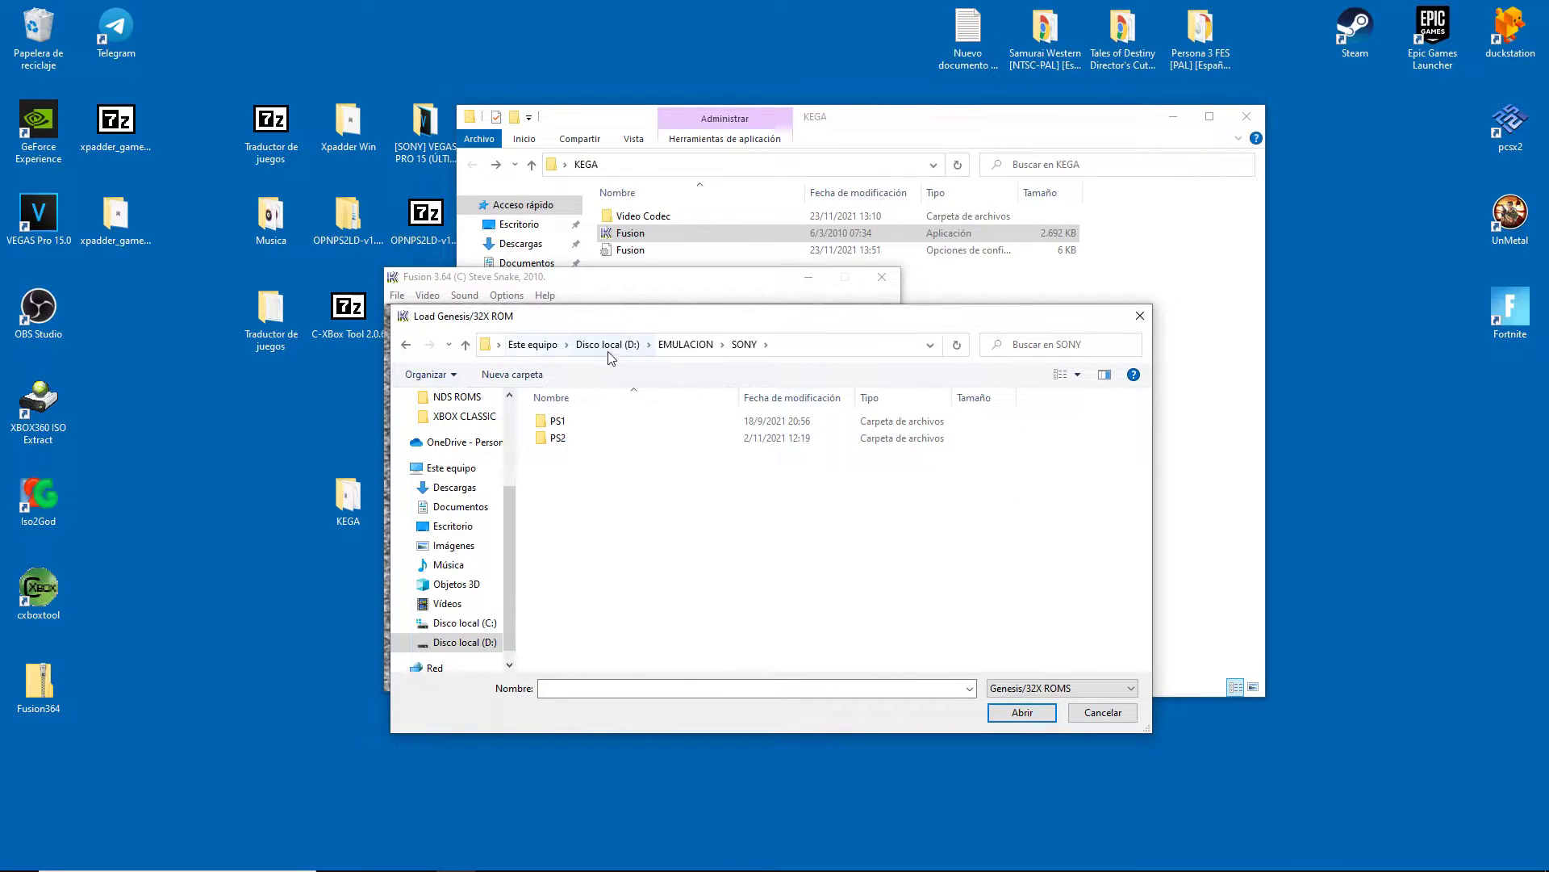
pyautogui.click(686, 345)
pyautogui.doubleClick(574, 490)
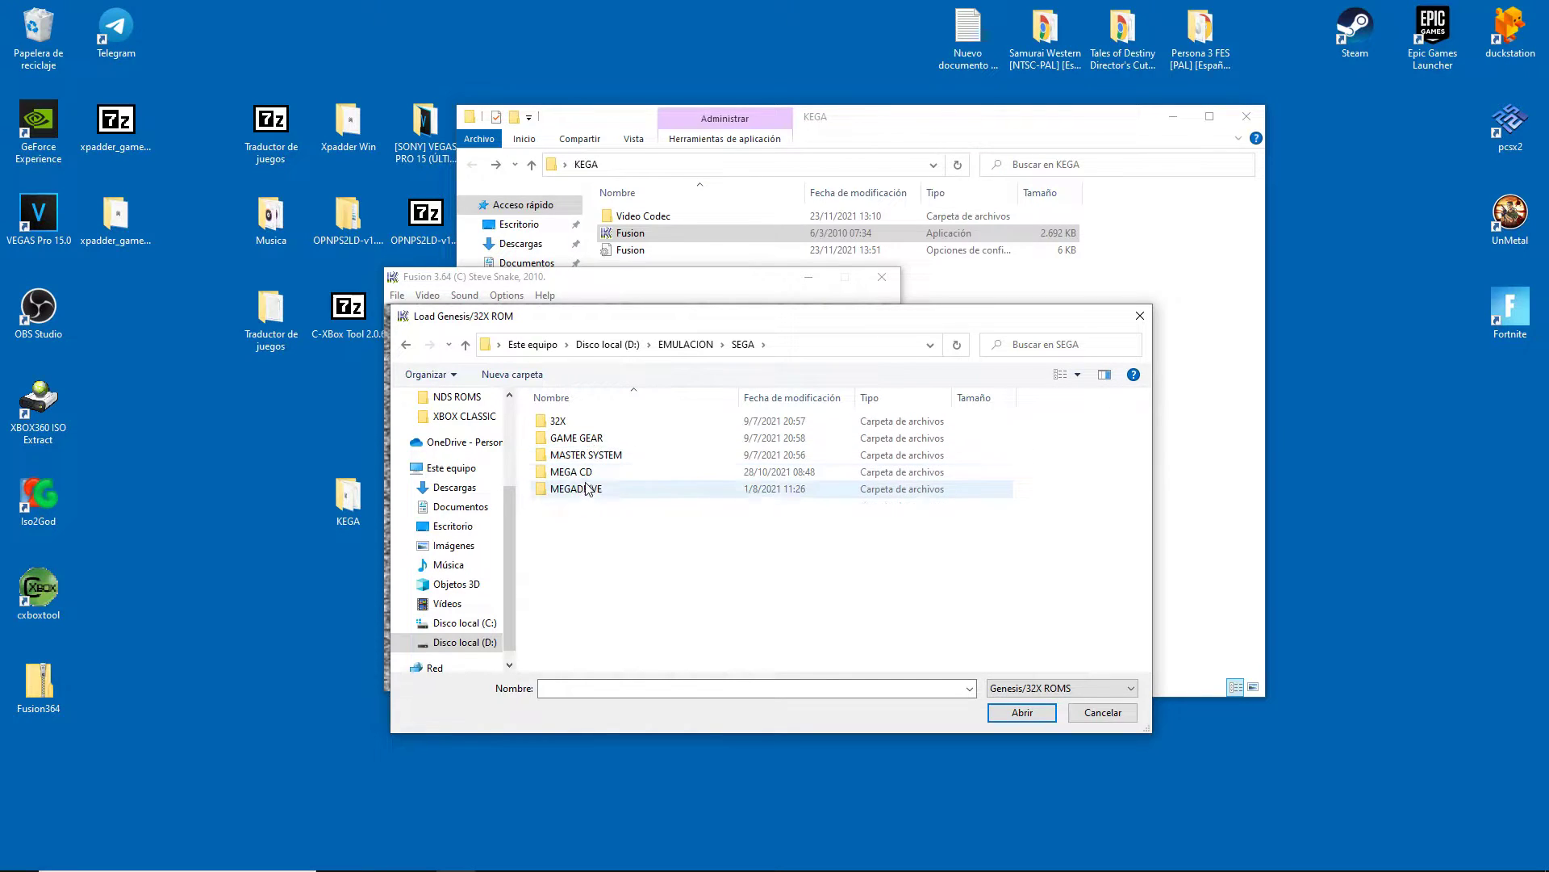
pyautogui.doubleClick(576, 490)
# Step: Load the Aladdin (USA) ROM from the ROMS folder inside MEGADRIVE
pyautogui.click(580, 430)
pyautogui.doubleClick(578, 423)
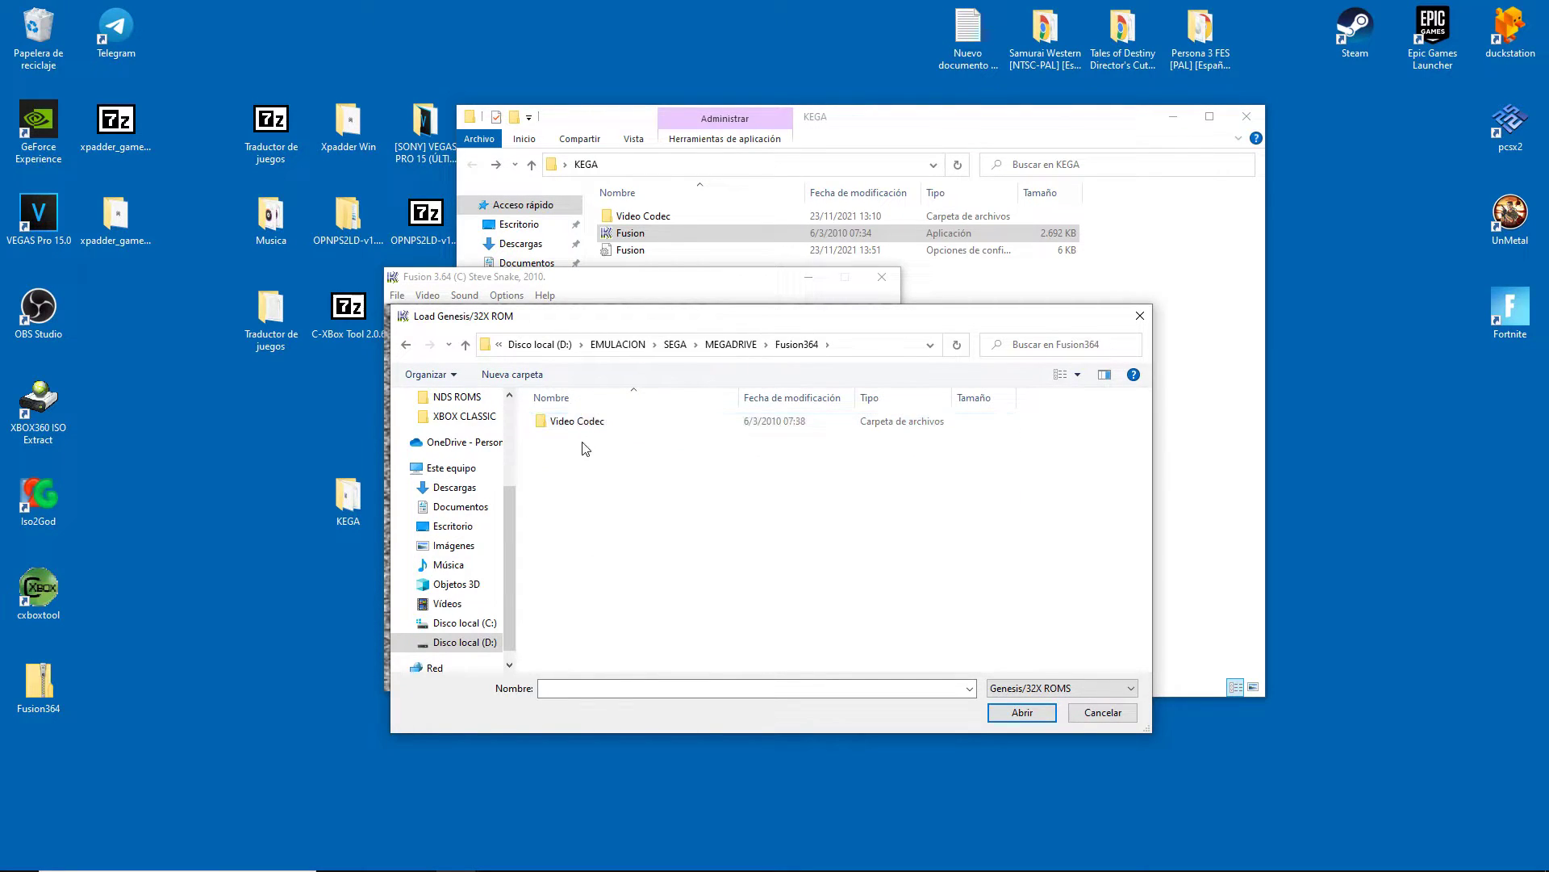
pyautogui.click(722, 347)
pyautogui.click(580, 438)
pyautogui.doubleClick(580, 438)
pyautogui.scroll(-20, 656, 594)
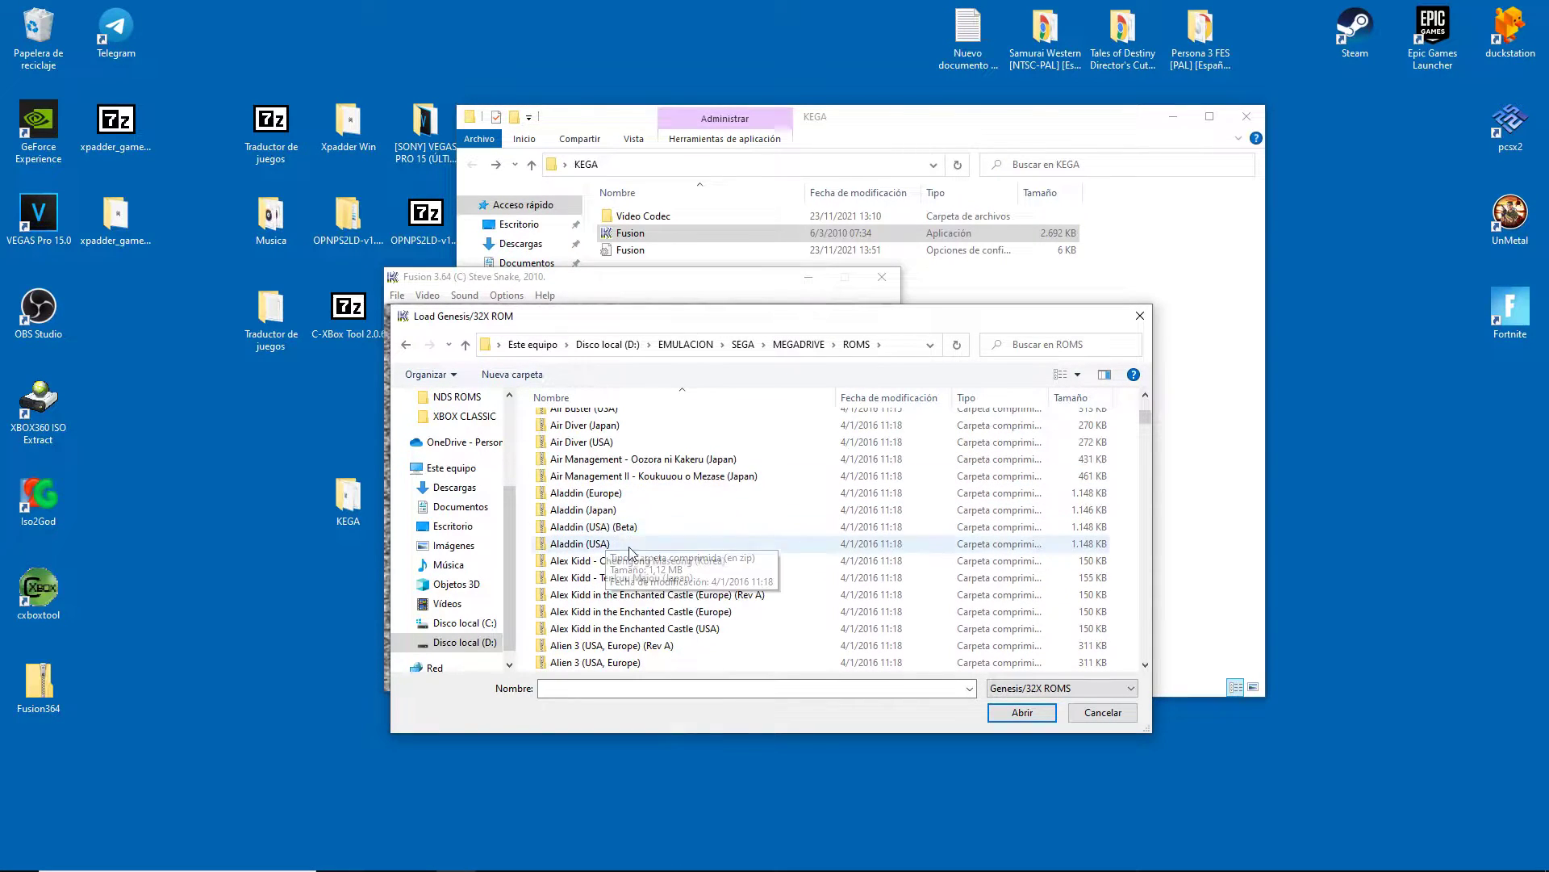
pyautogui.doubleClick(604, 545)
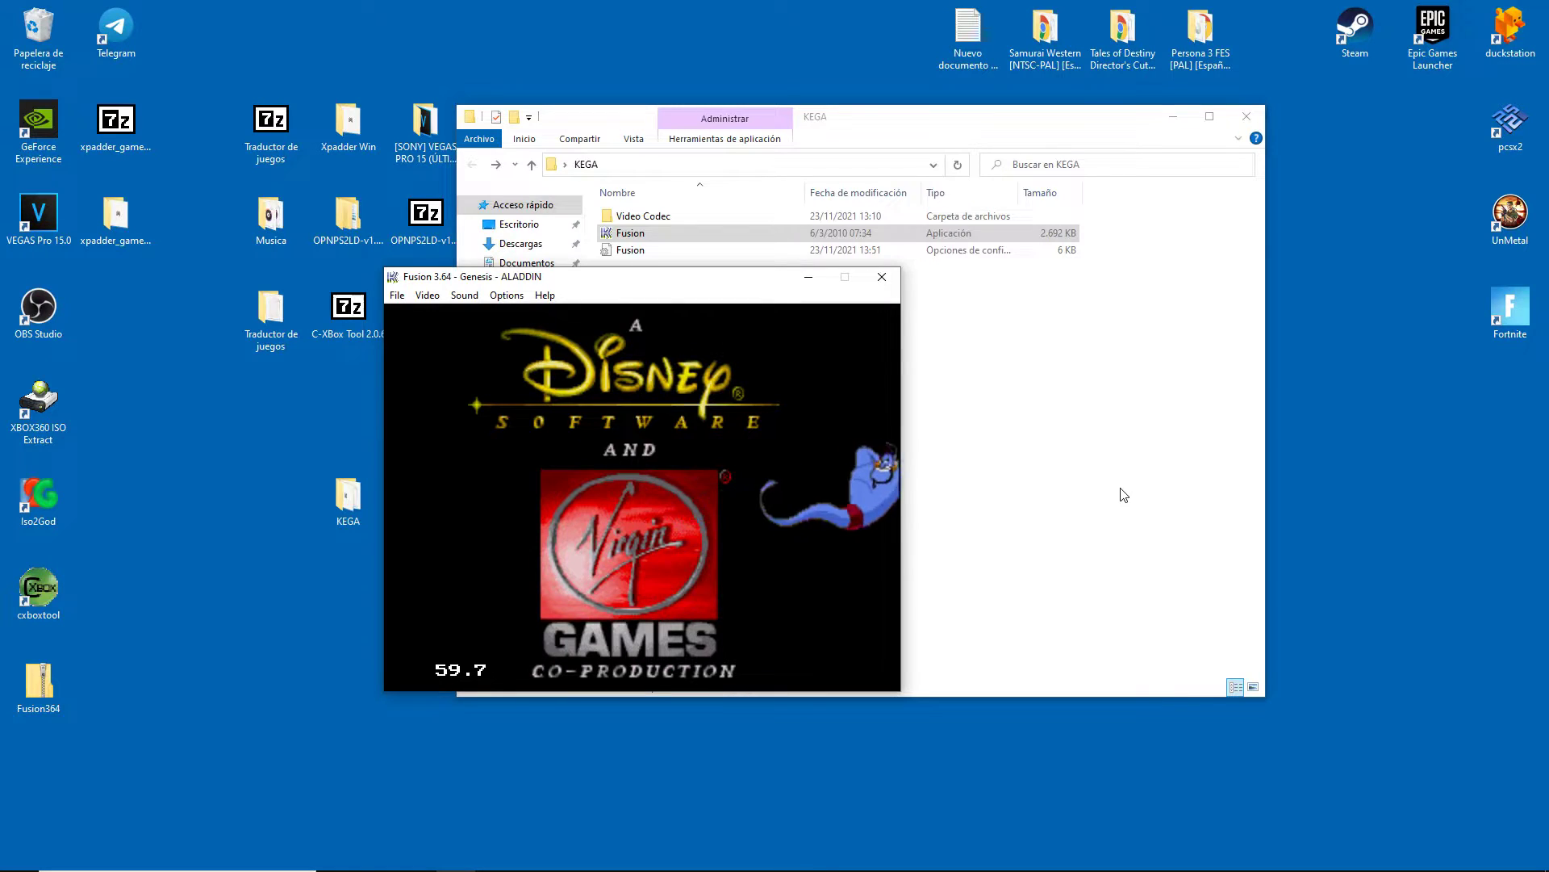
# Step: Try saving and reloading a state in the running Aladdin game, and close the emulator
pyautogui.press('F5')
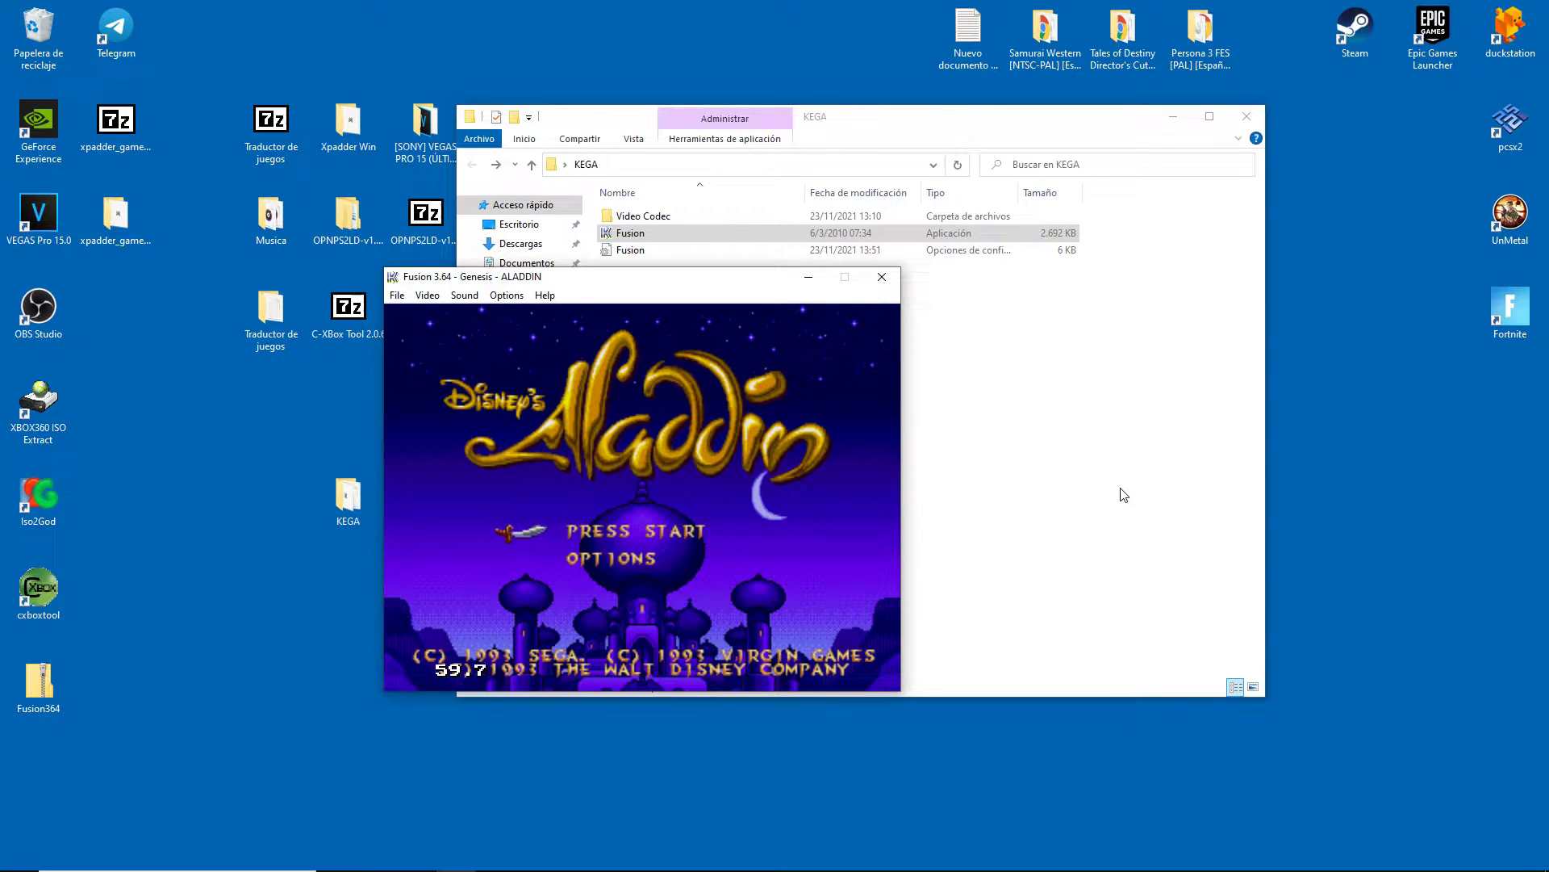
pyautogui.press('F8')
pyautogui.press('Return')
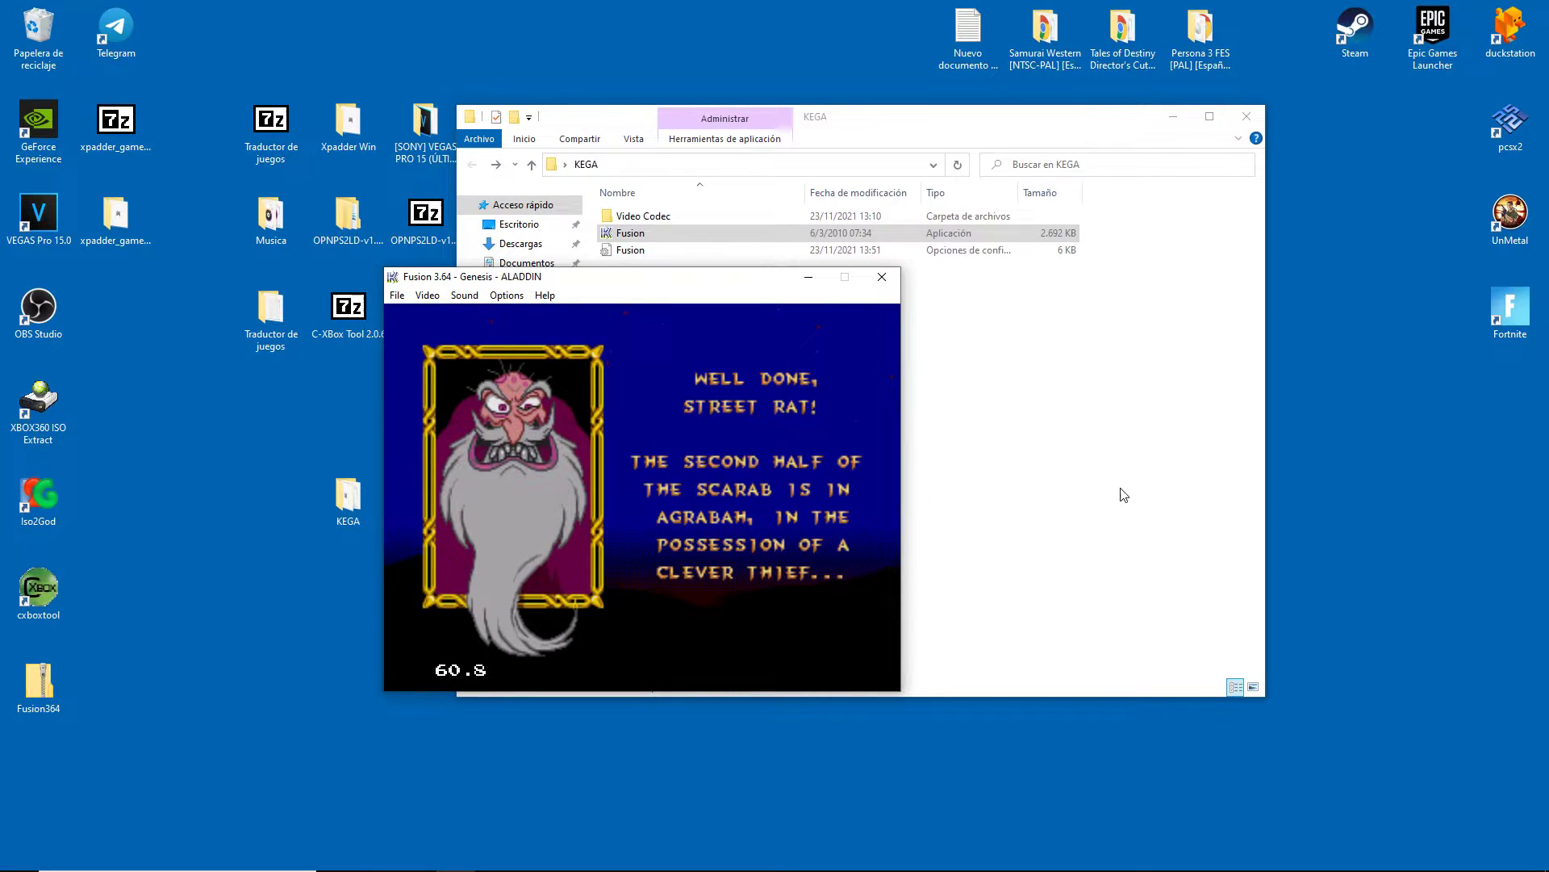
pyautogui.click(884, 278)
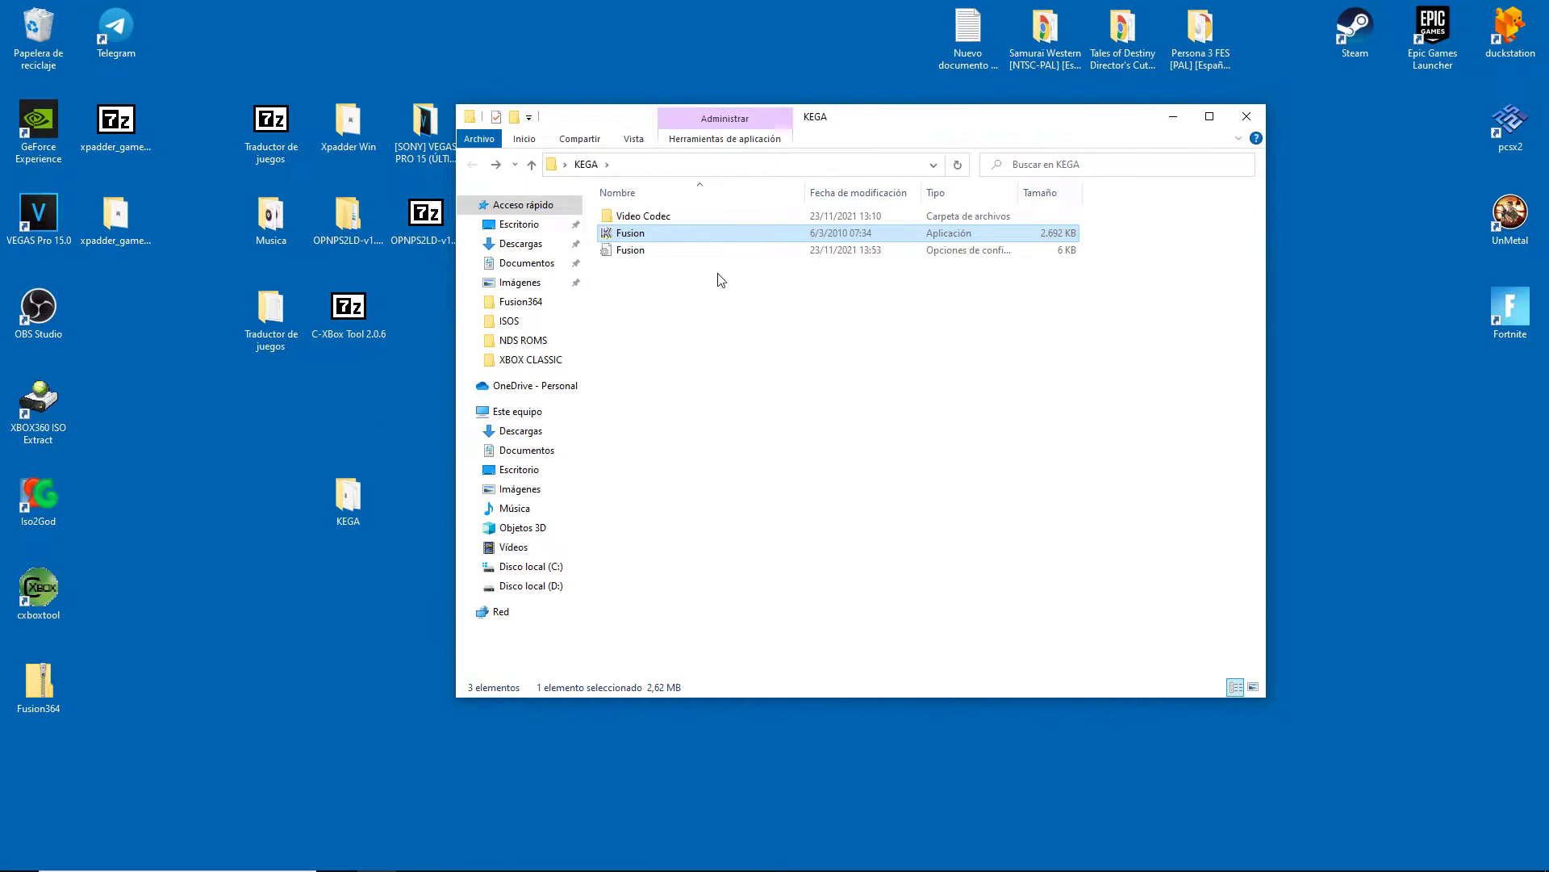
# Step: Create a new folder named "states" inside the KEGA folder
pyautogui.rightClick(675, 331)
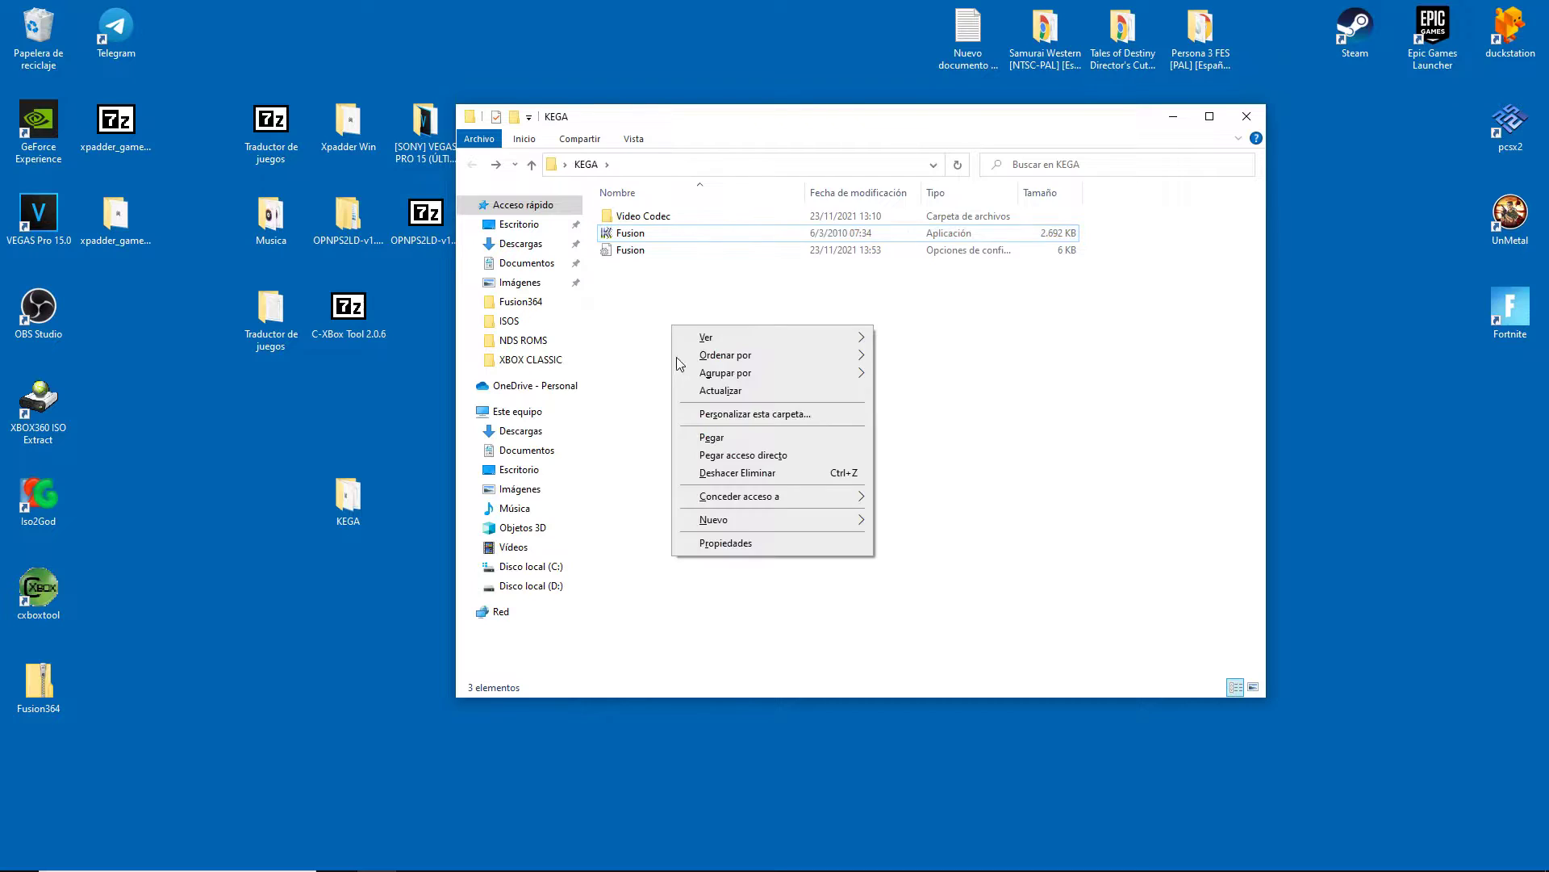
pyautogui.moveTo(789, 523)
pyautogui.click(888, 520)
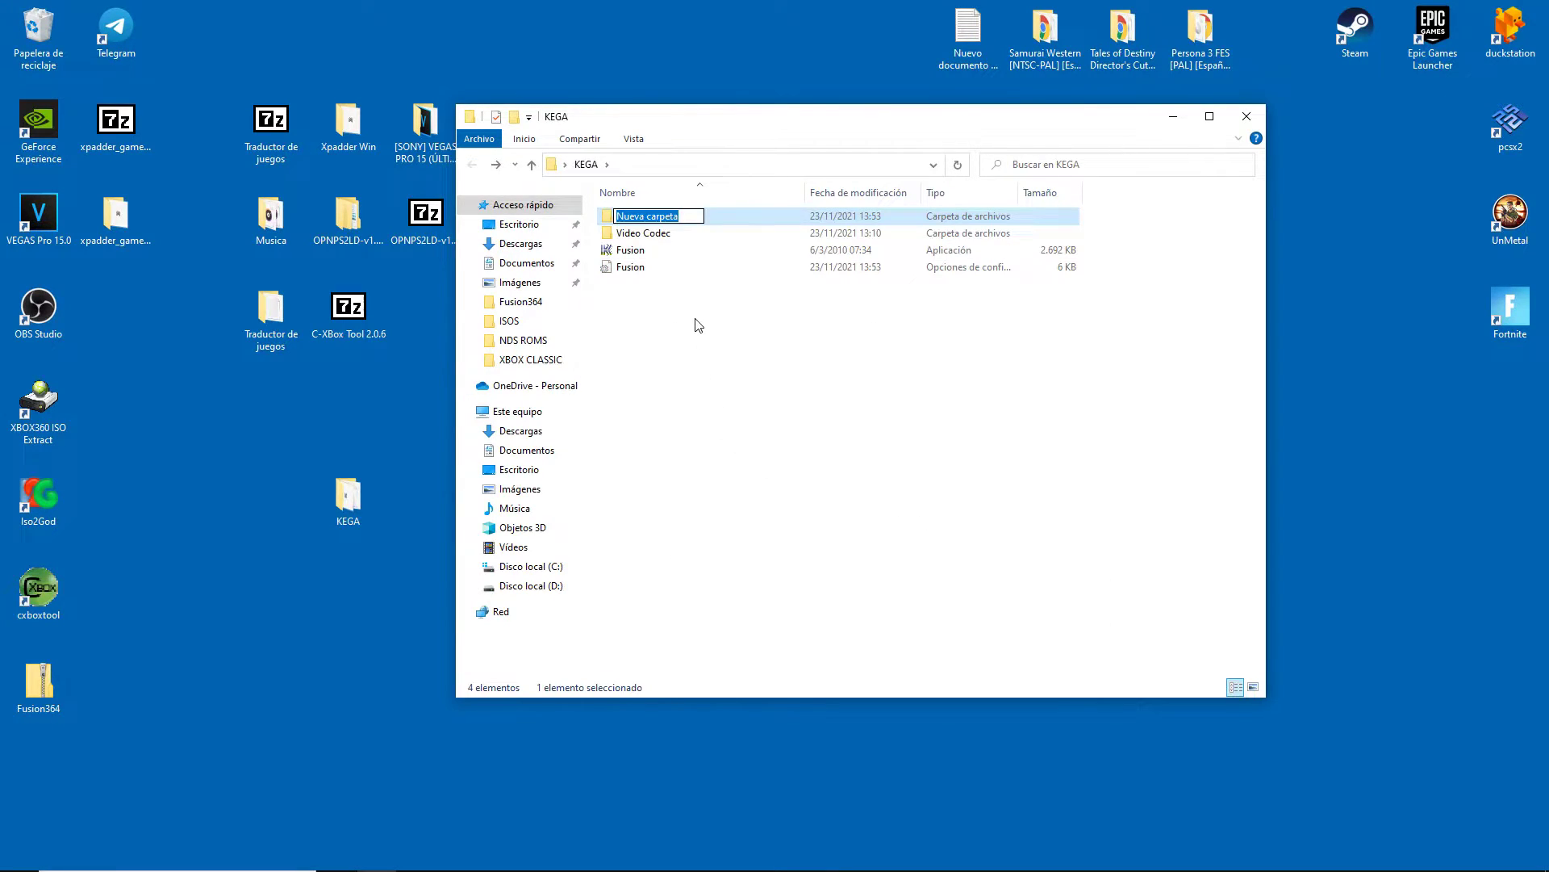
pyautogui.write('states')
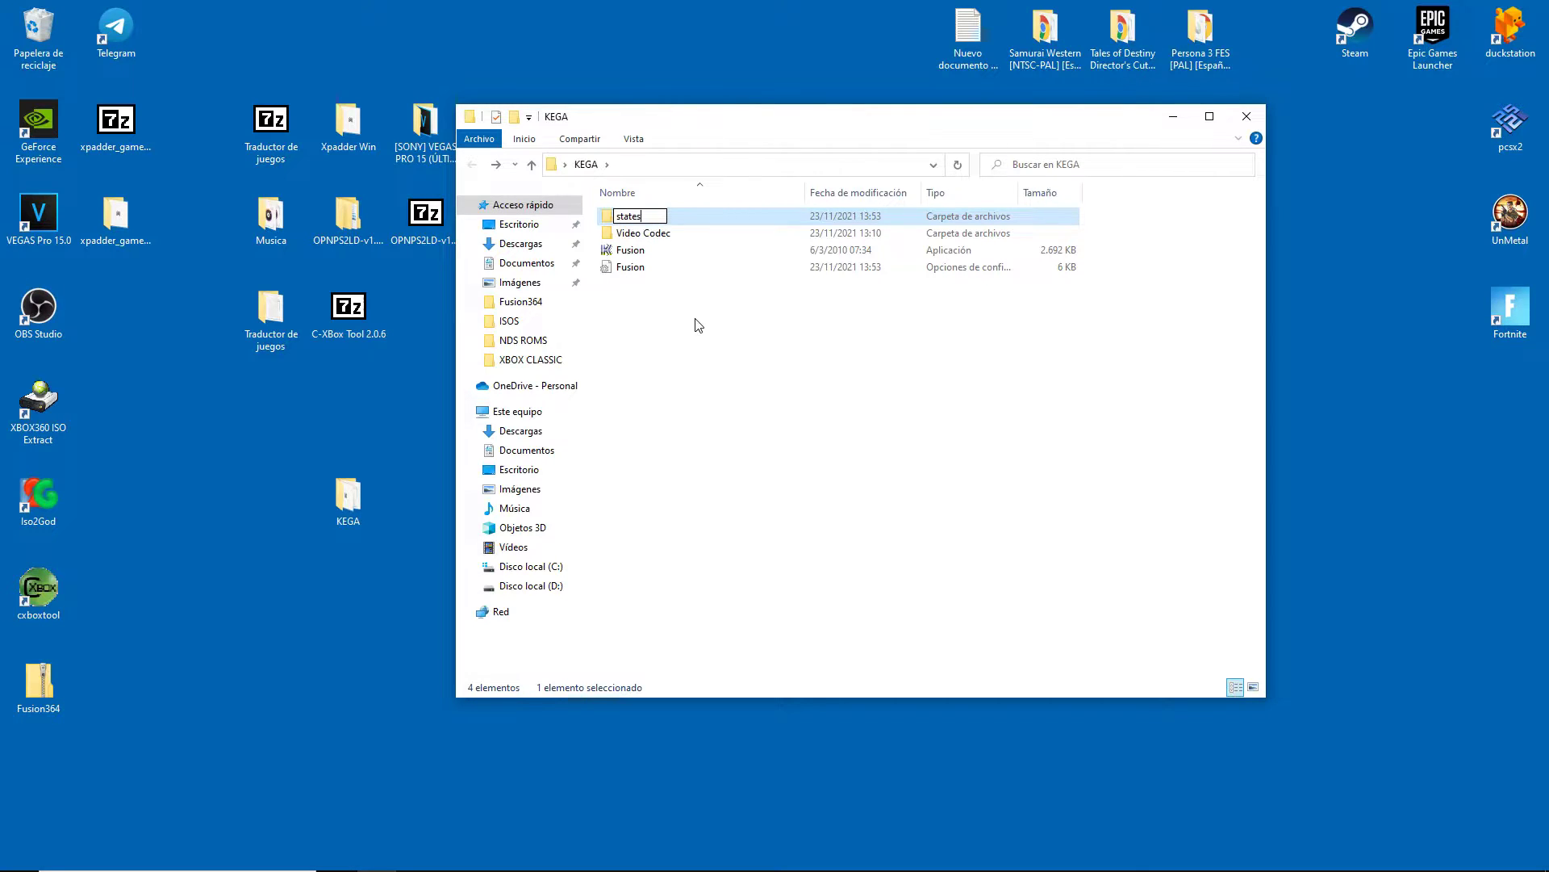
pyautogui.press('Return')
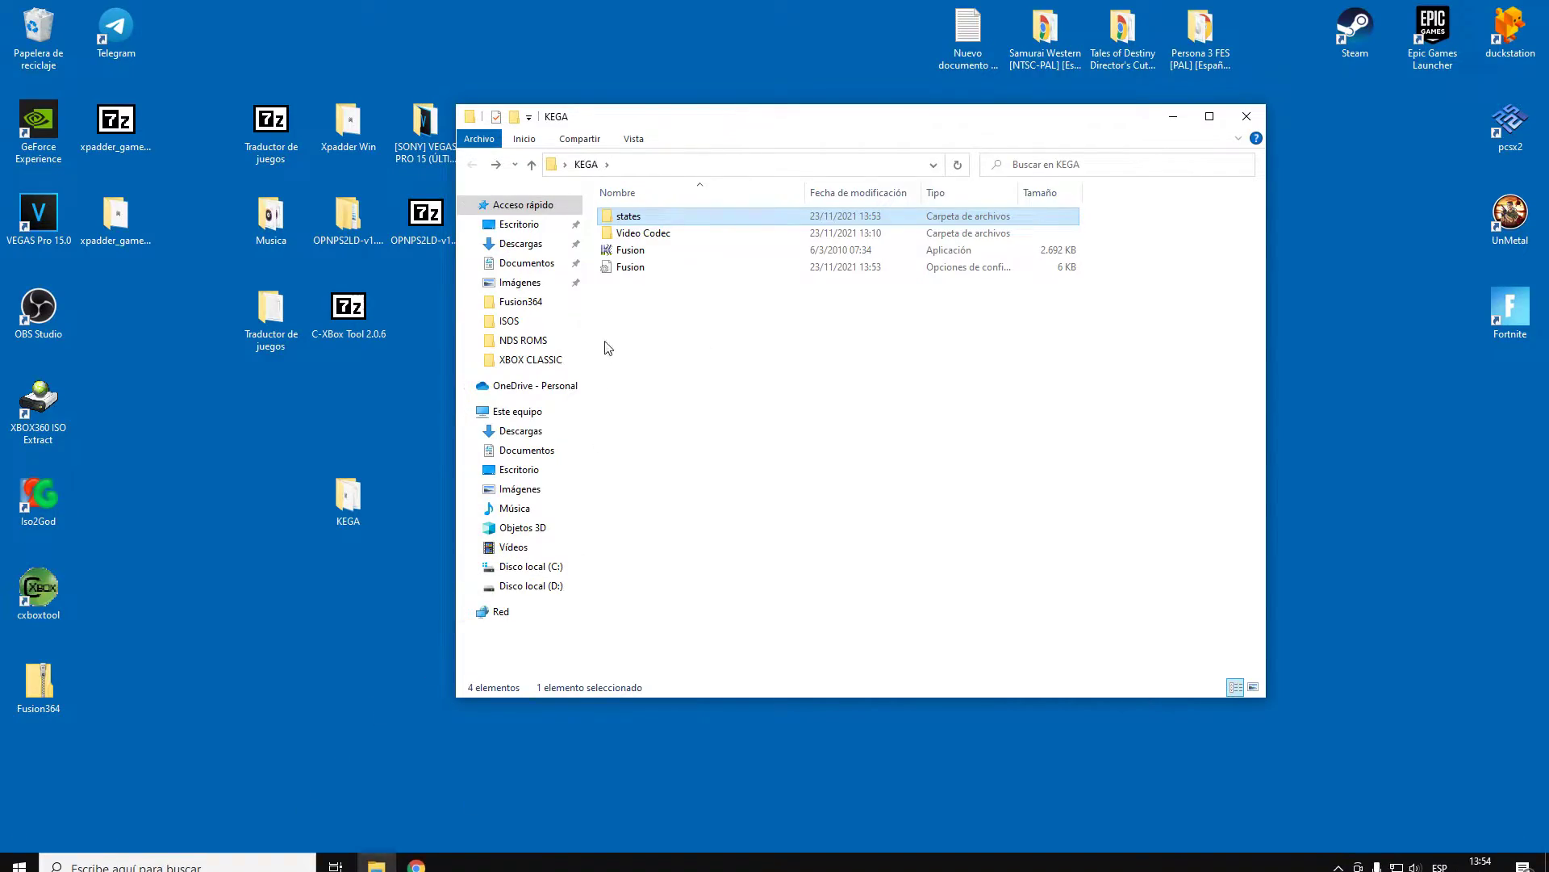
# Step: Relaunch Fusion, open the Genesis settings of its configuration, and select the existing State Files entry
pyautogui.doubleClick(630, 250)
pyautogui.click(500, 296)
pyautogui.click(527, 315)
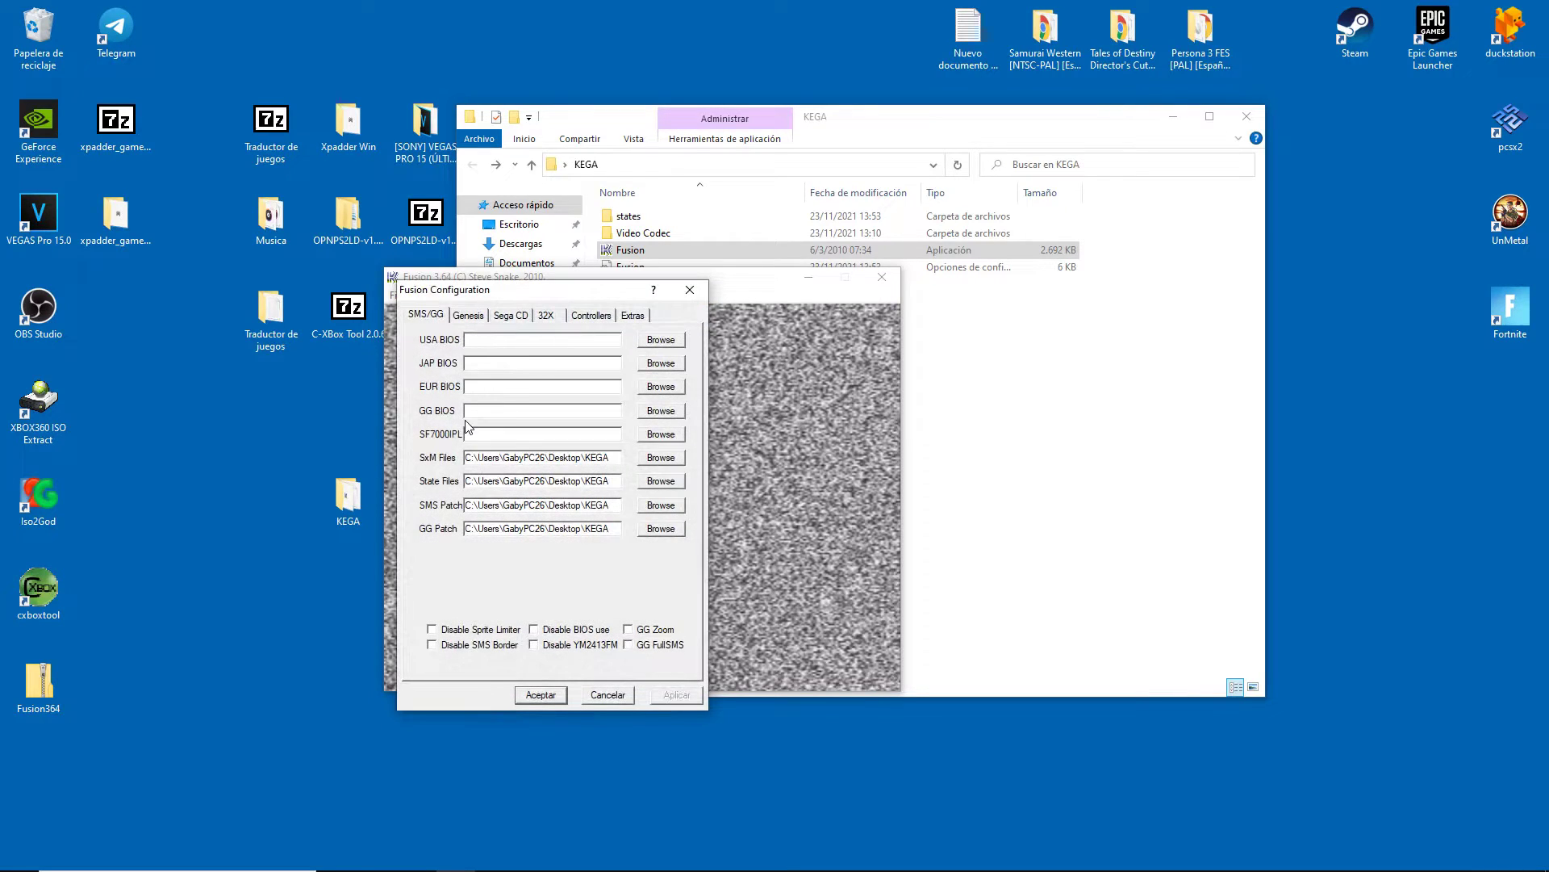
pyautogui.click(478, 317)
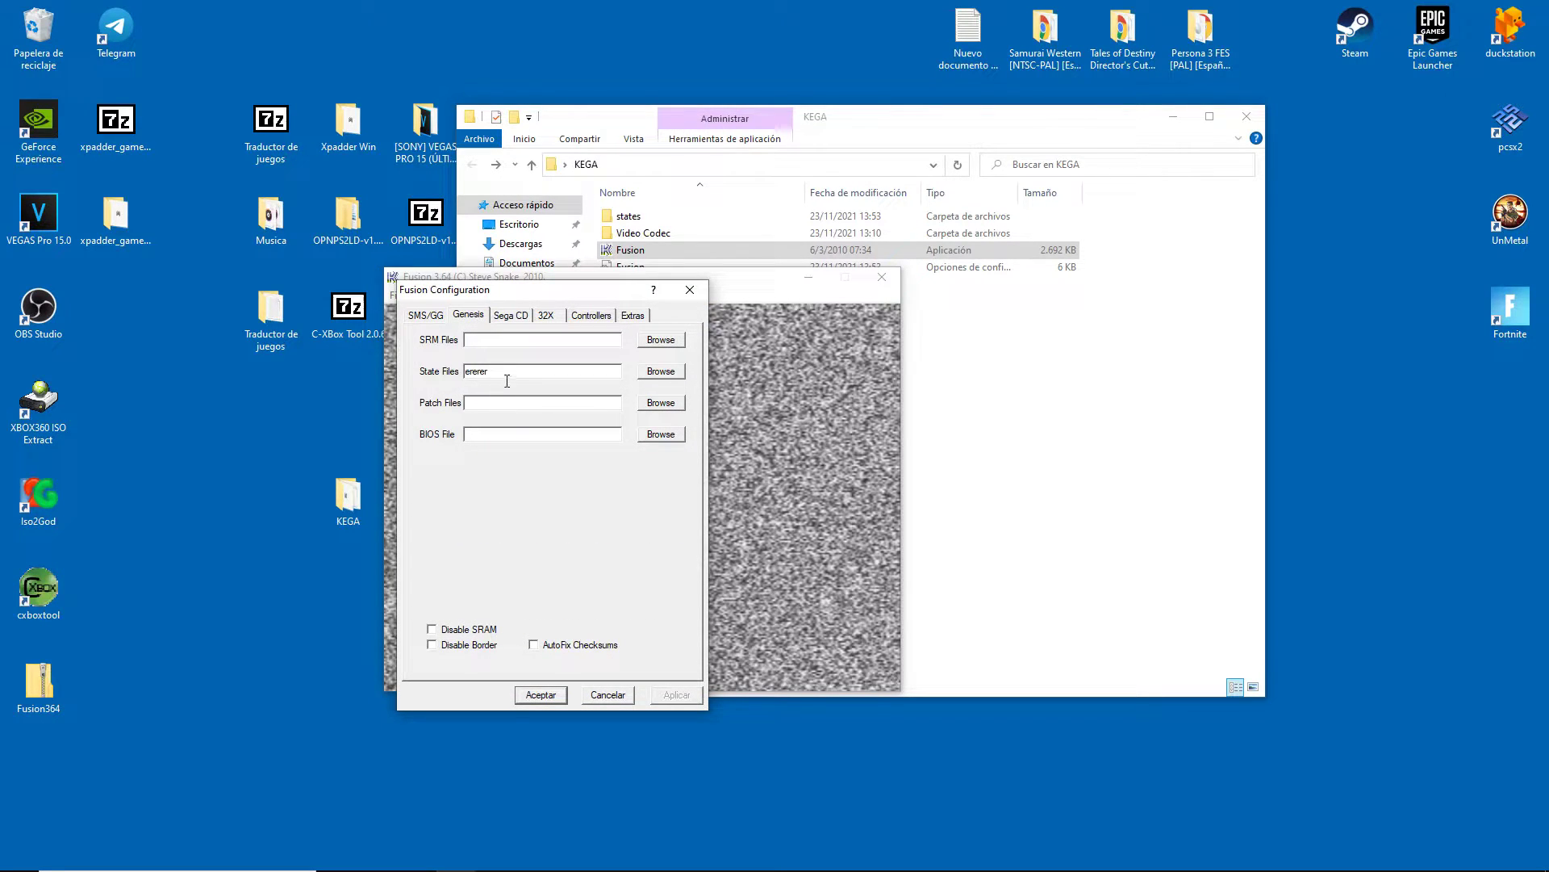
pyautogui.moveTo(528, 300); pyautogui.dragTo(441, 310)
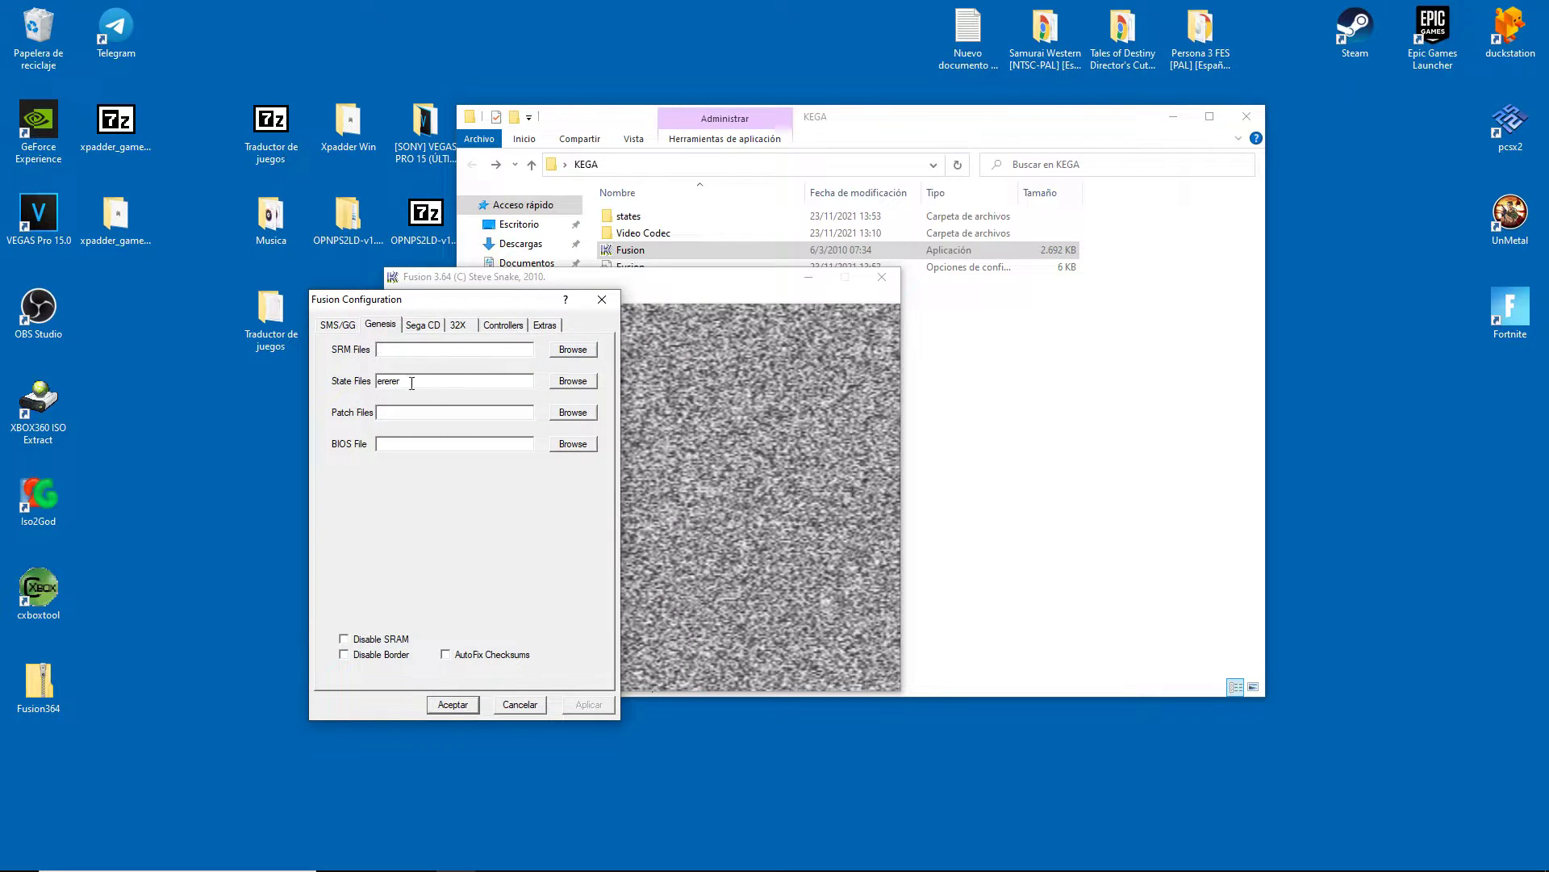
pyautogui.moveTo(421, 386); pyautogui.dragTo(372, 385)
# Step: Move the KEGA folder window beside the configuration dialog and copy the full path of its states folder
pyautogui.moveTo(878, 124); pyautogui.dragTo(1071, 161)
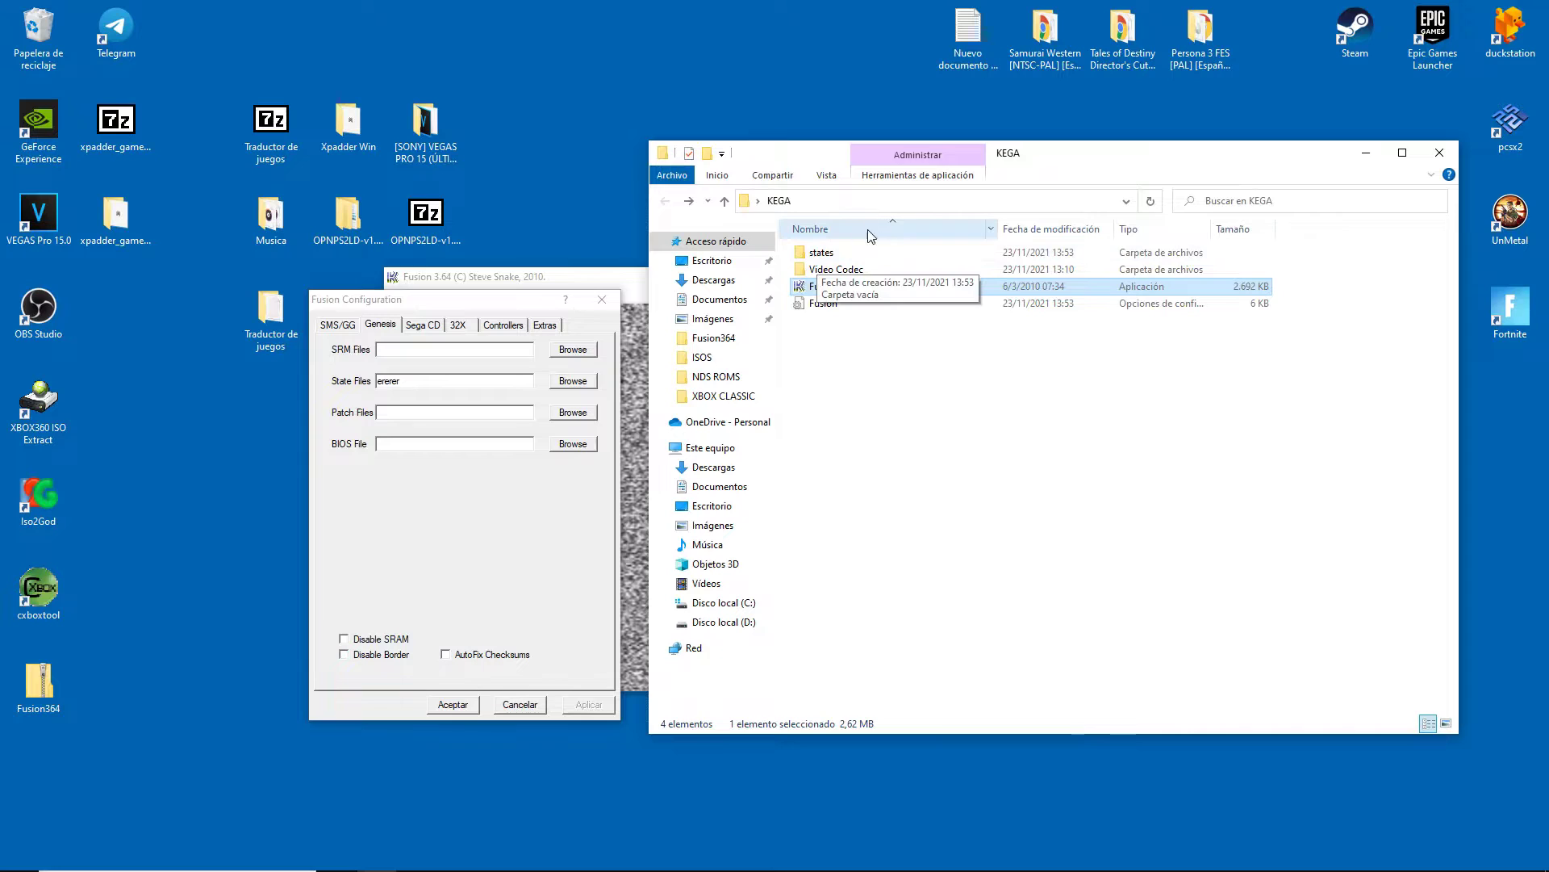
pyautogui.doubleClick(832, 255)
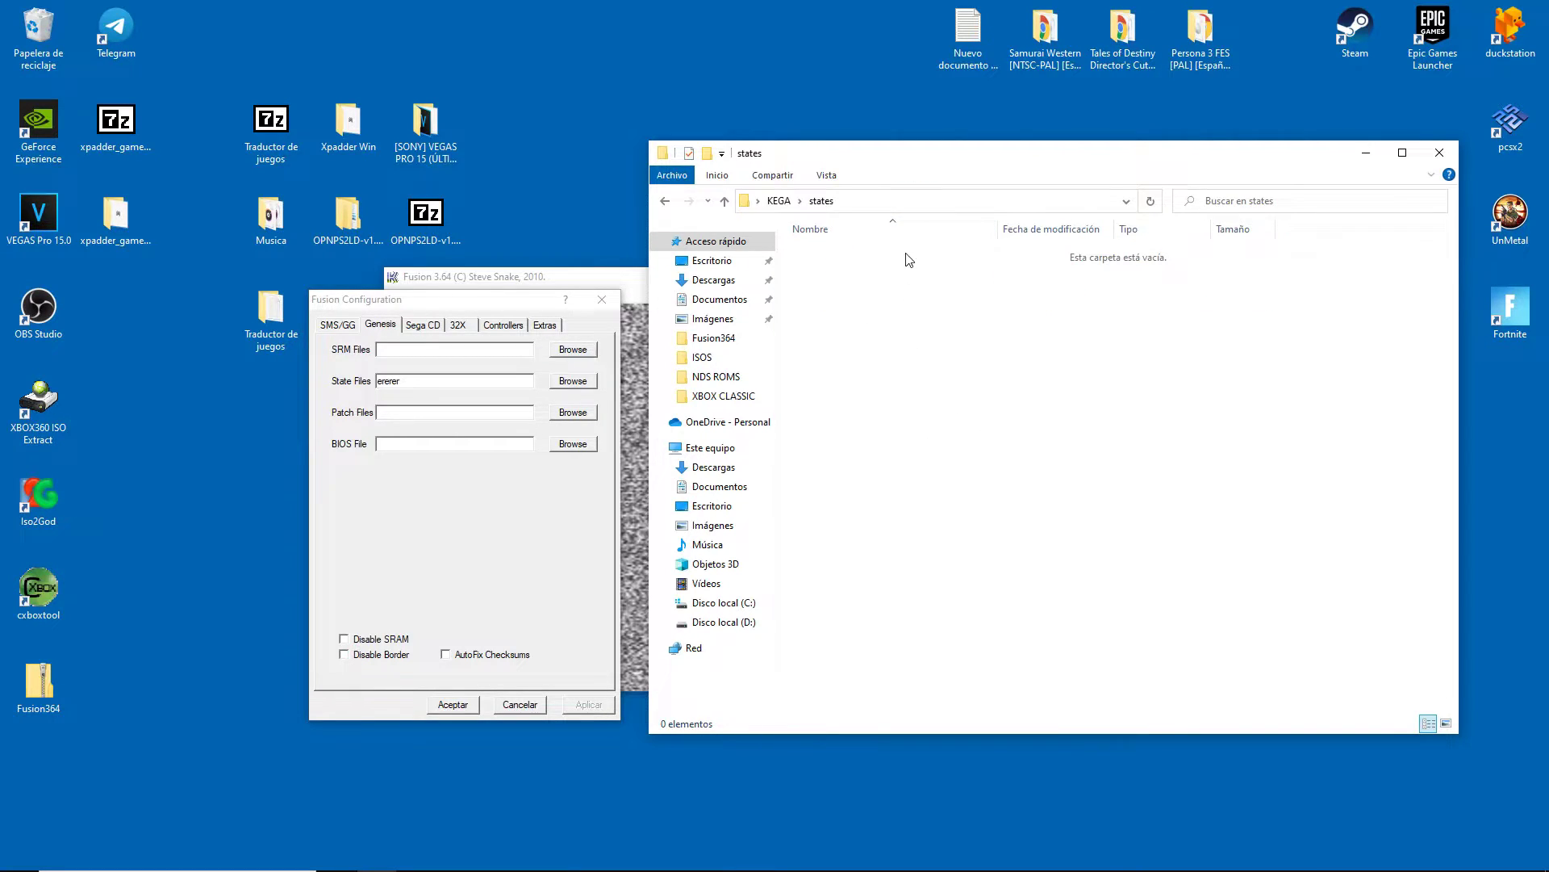
pyautogui.click(963, 206)
pyautogui.hotkey('ctrl', 'c')
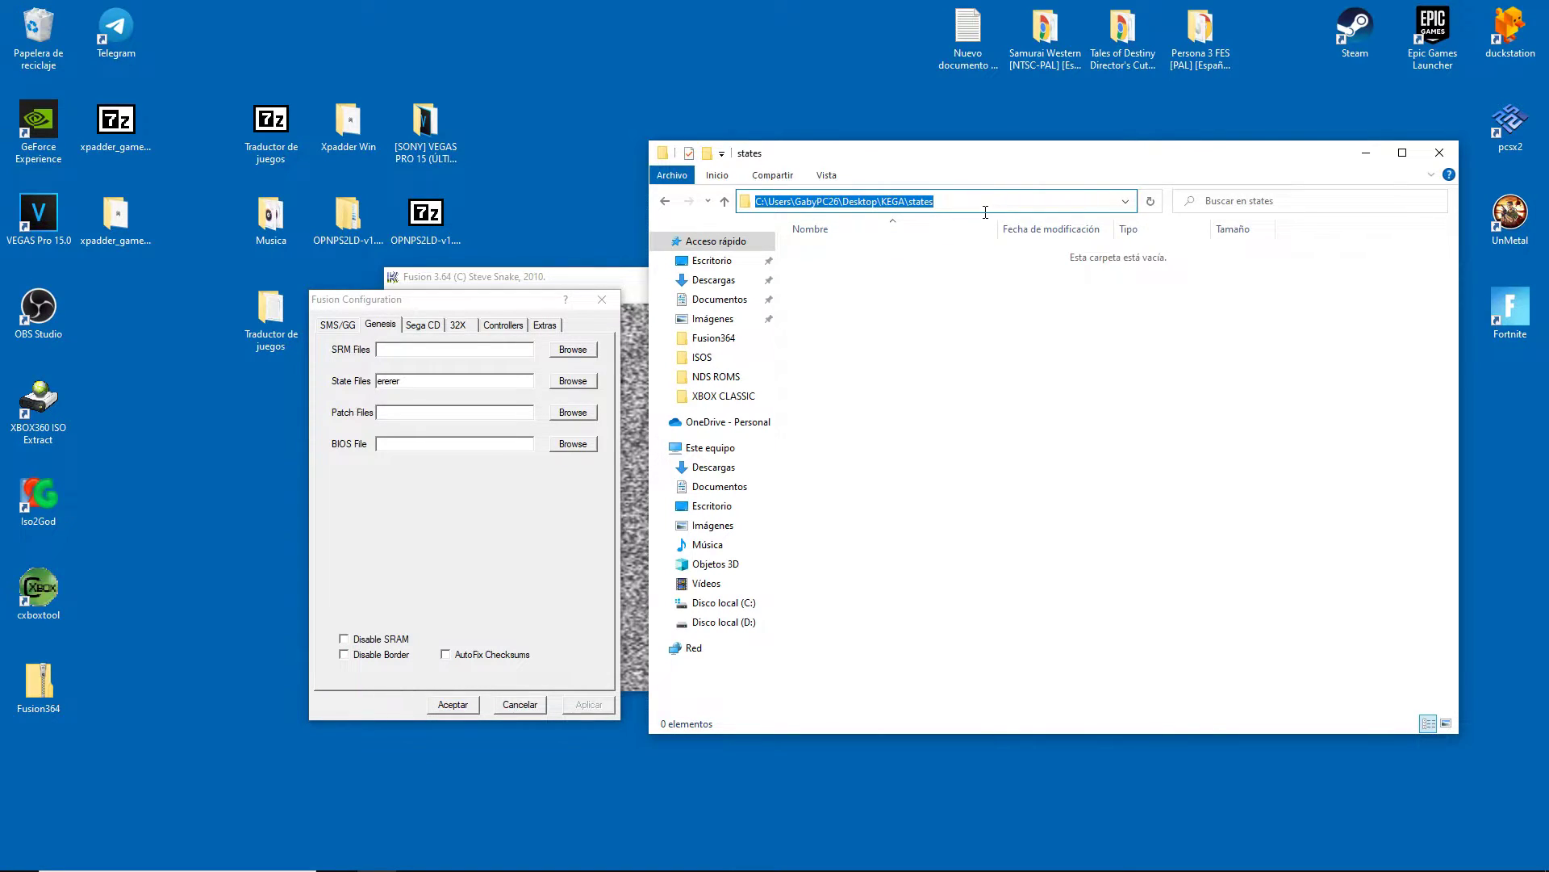
pyautogui.rightClick(856, 207)
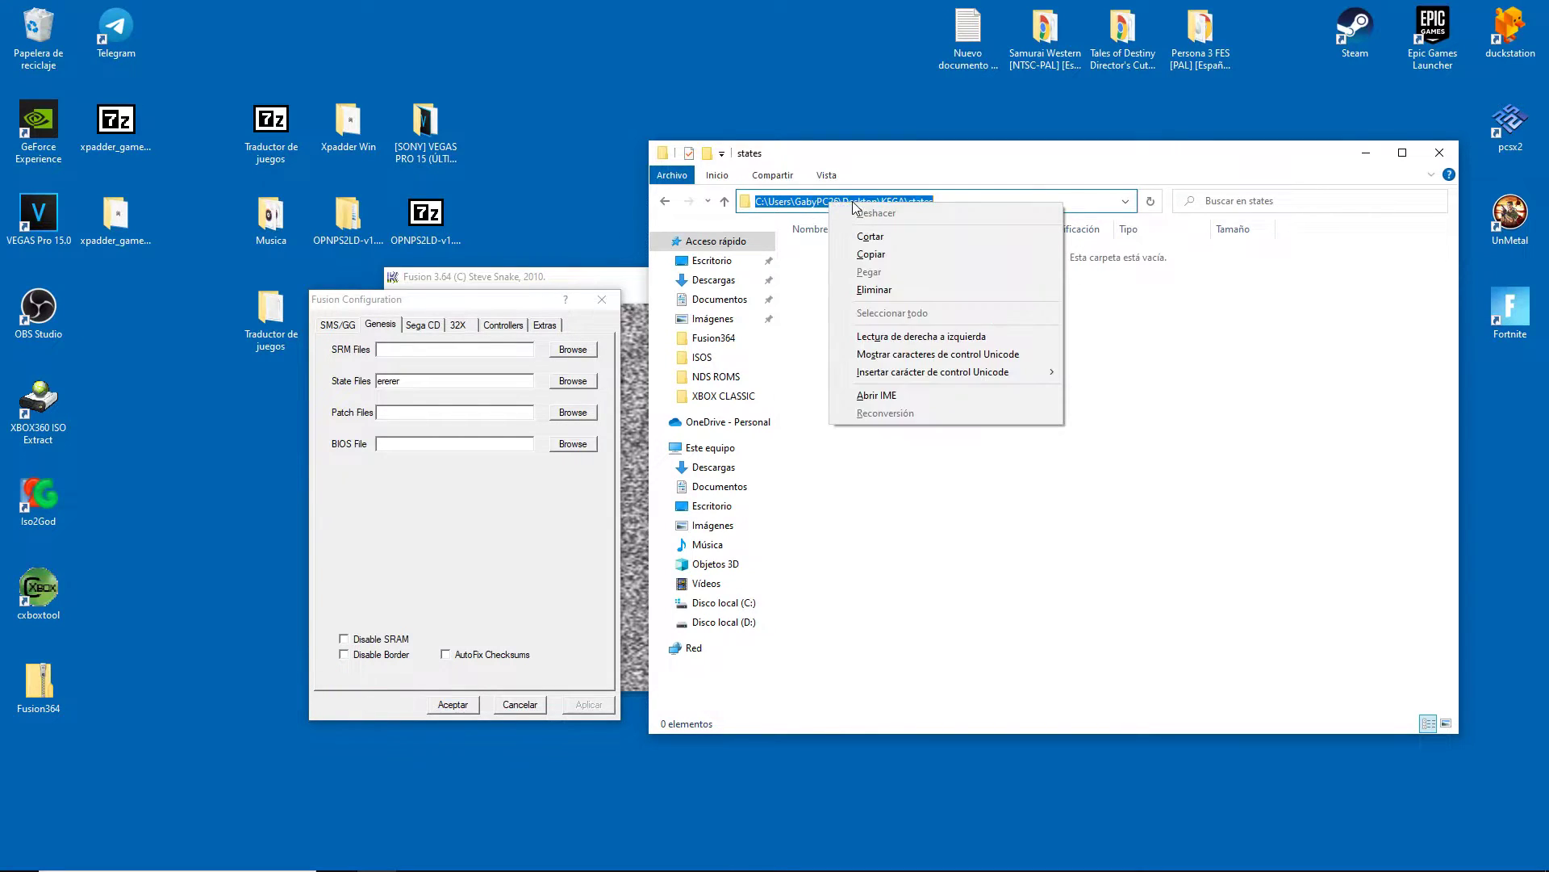
pyautogui.click(882, 256)
# Step: Replace the Genesis State Files entry with the copied path of the KEGA\states folder
pyautogui.click(380, 391)
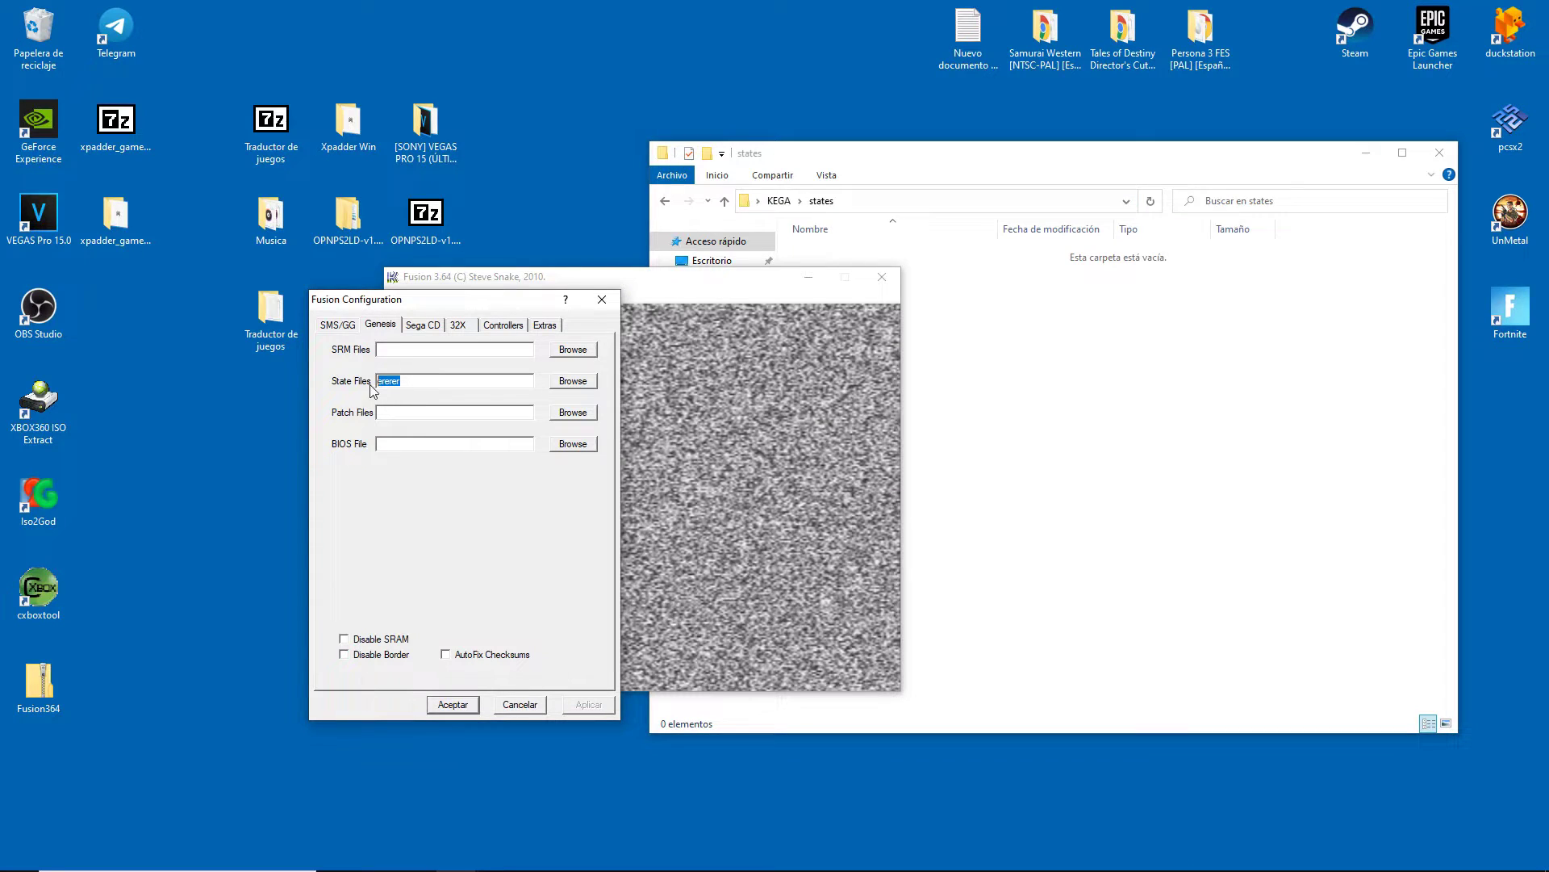
pyautogui.rightClick(389, 380)
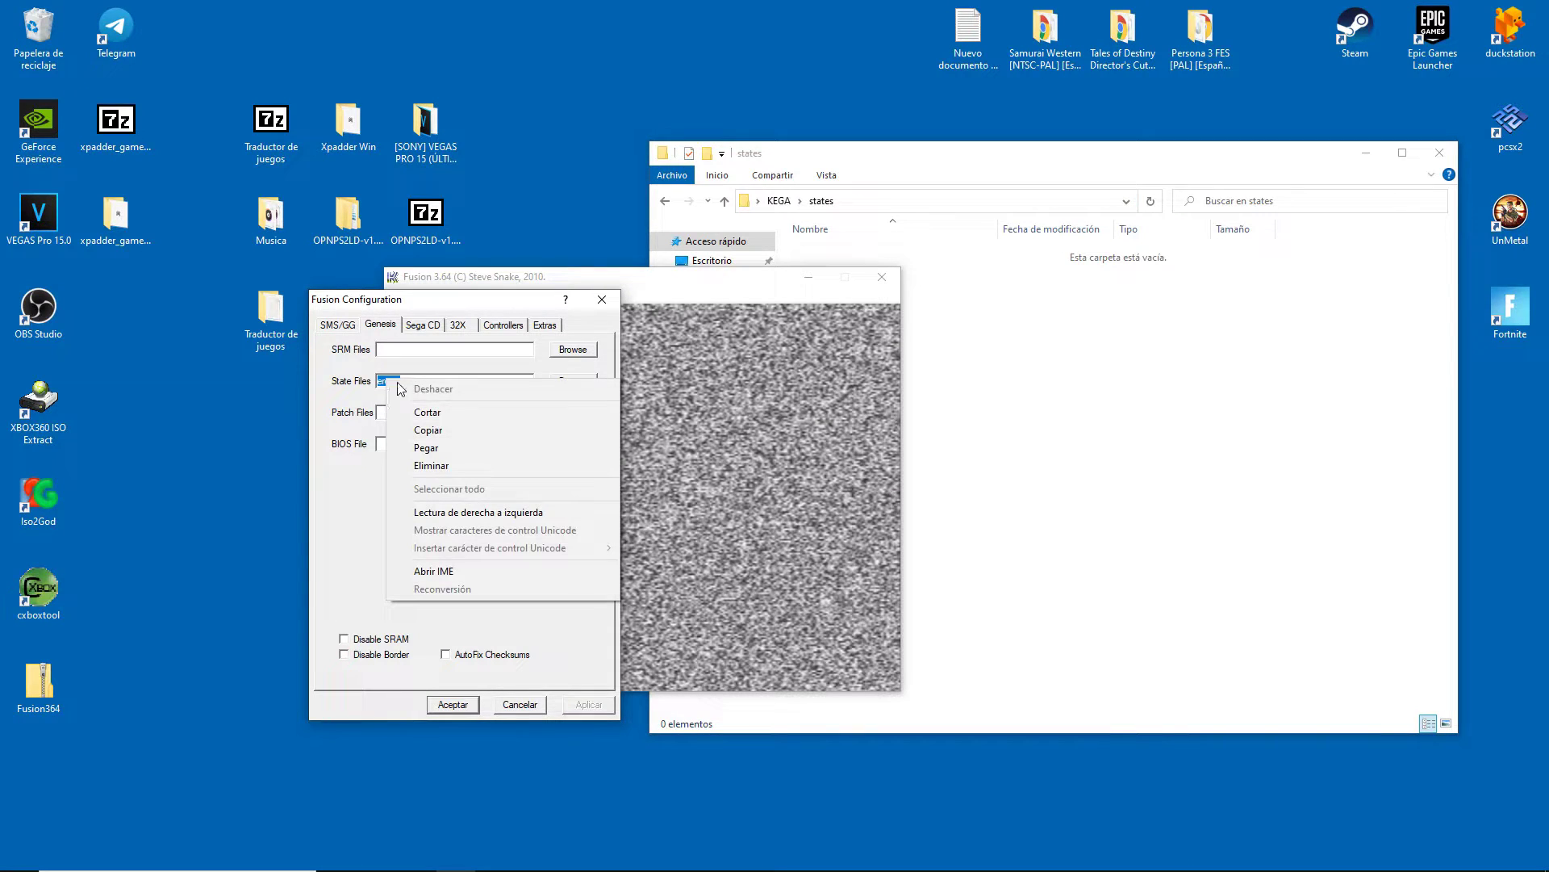
pyautogui.click(439, 444)
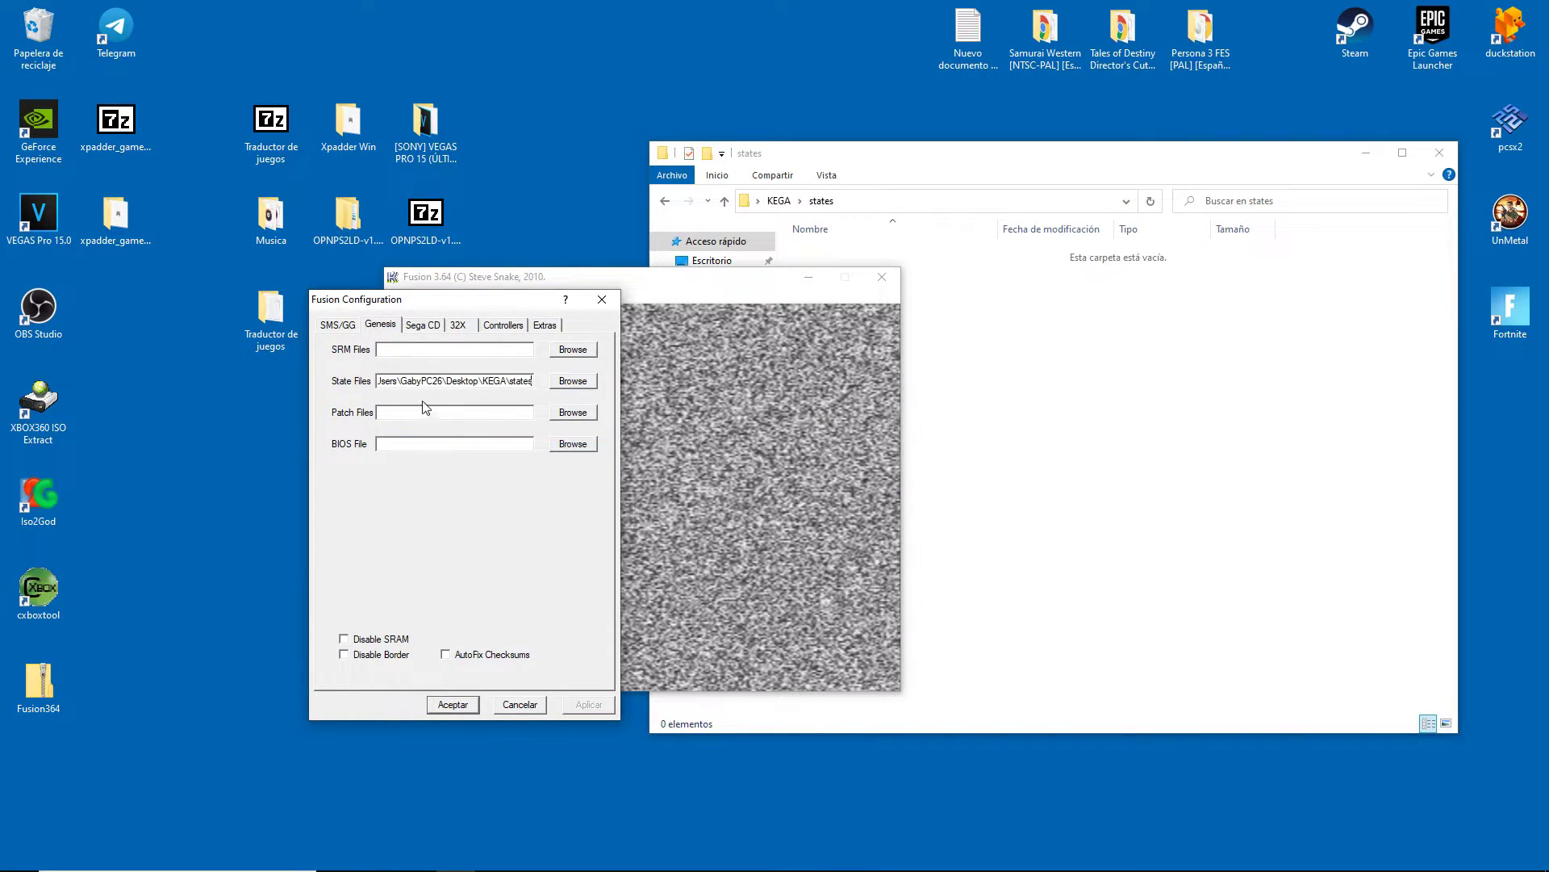
pyautogui.moveTo(390, 381); pyautogui.dragTo(548, 396)
pyautogui.click(395, 386)
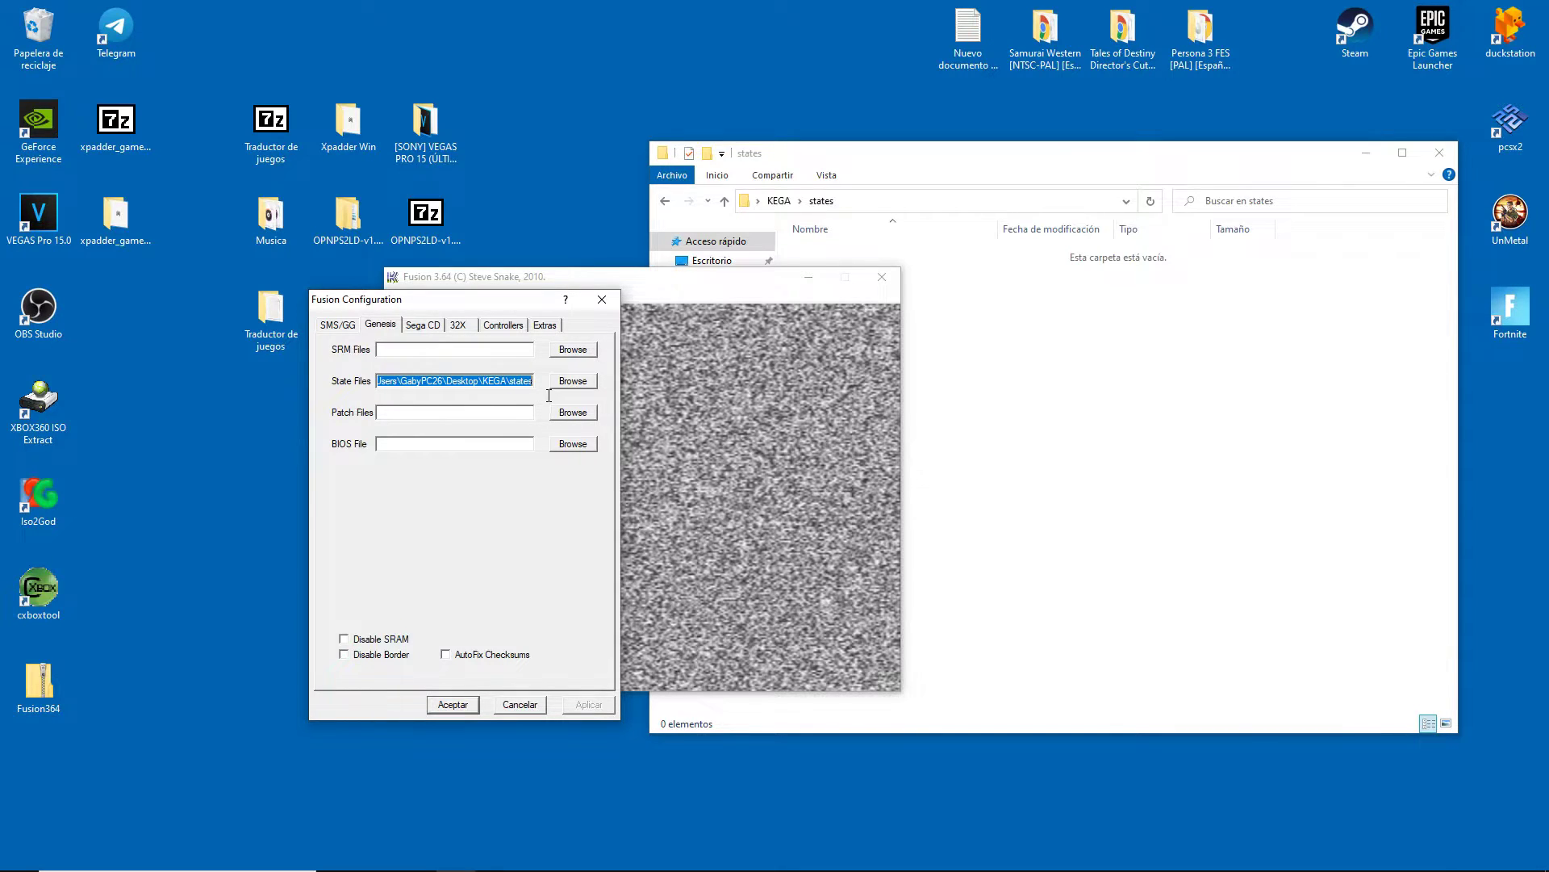
# Step: Accept the configuration changes and load Aladdin (USA).zip from the file history
pyautogui.click(453, 705)
pyautogui.click(397, 295)
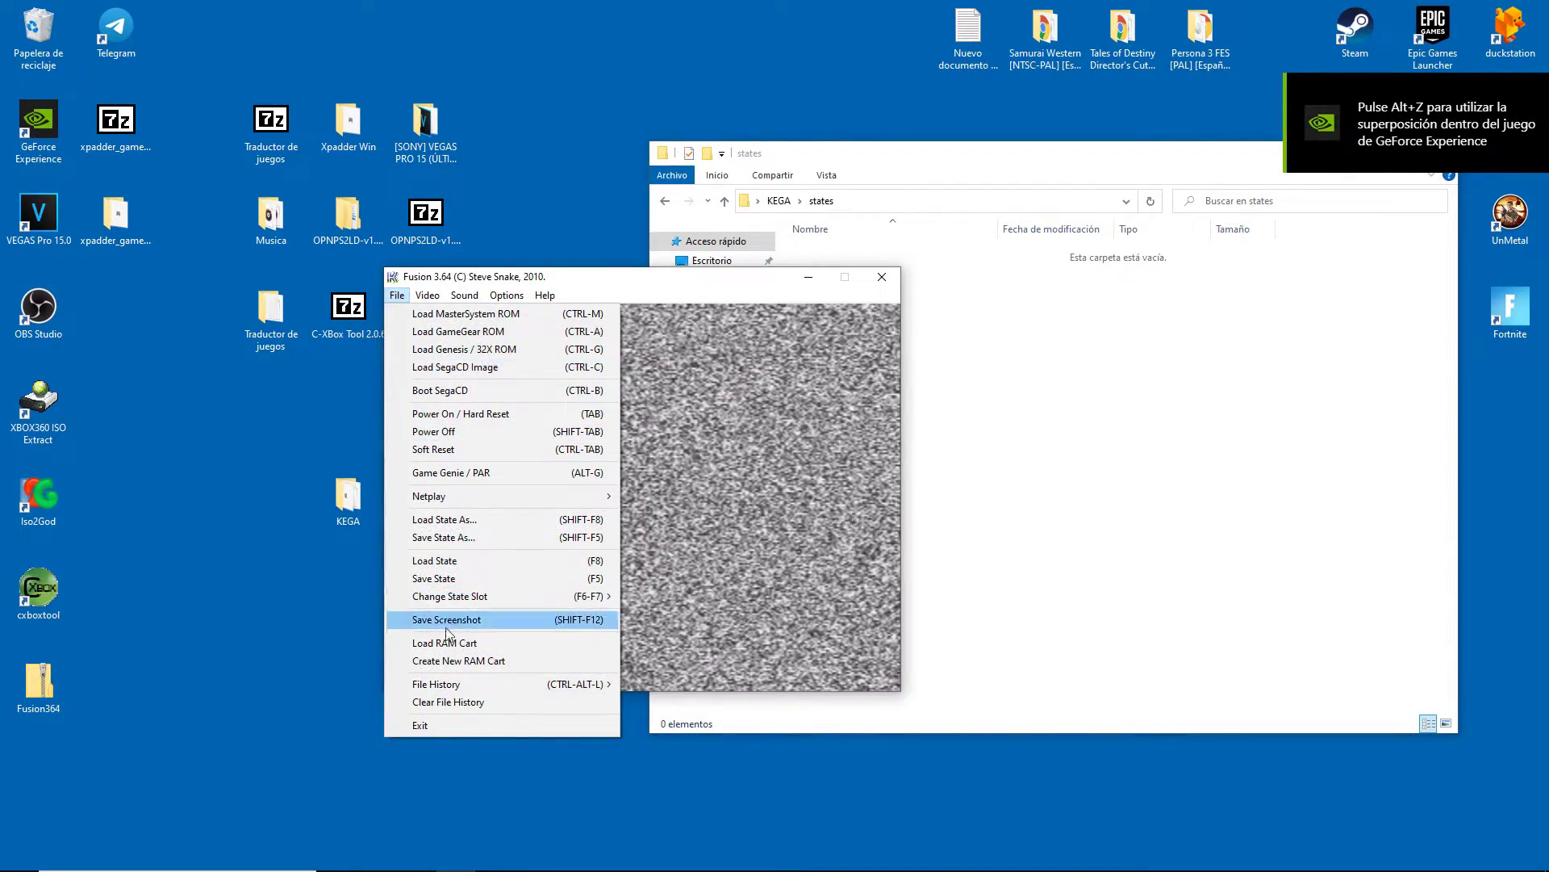
pyautogui.moveTo(482, 685)
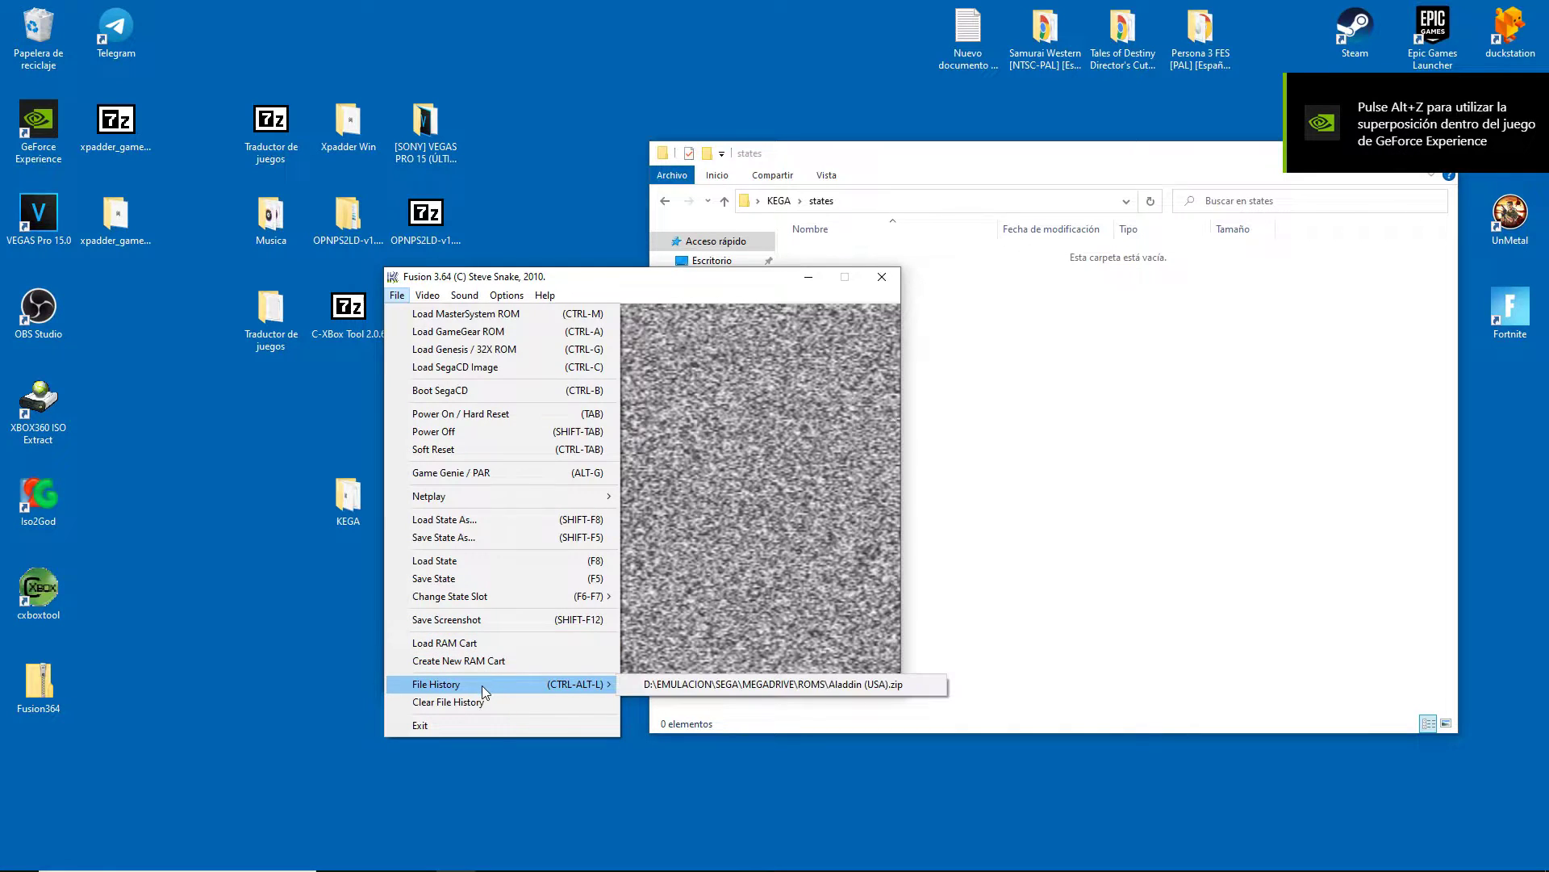
pyautogui.click(854, 684)
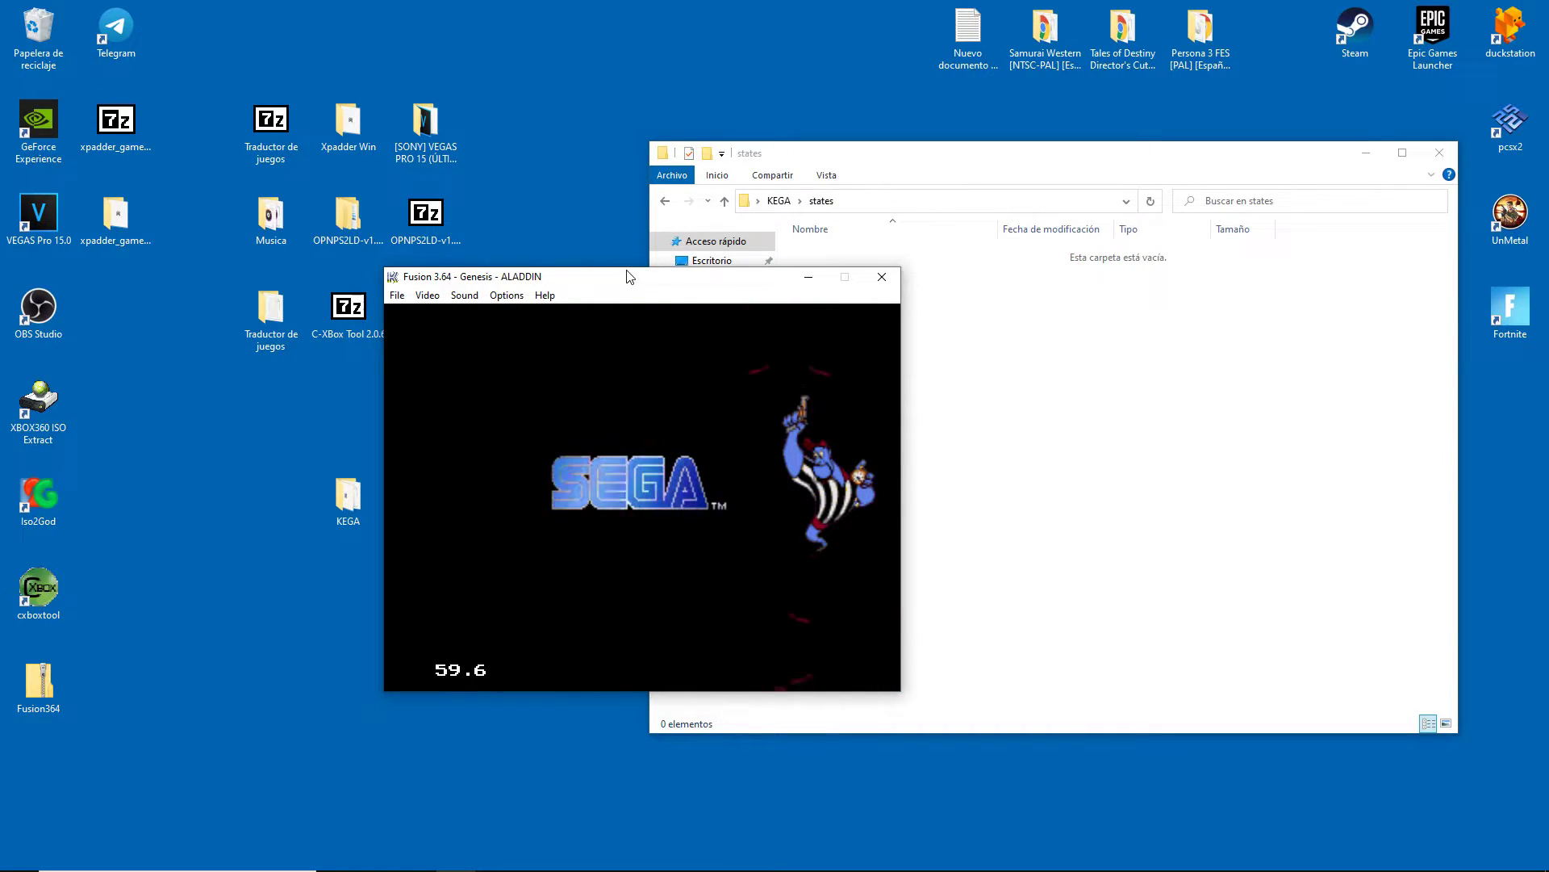
# Step: Save and reload a state of the Aladdin game, and check the Aladdin (USA).gs0 file in the states folder
pyautogui.press('F5')
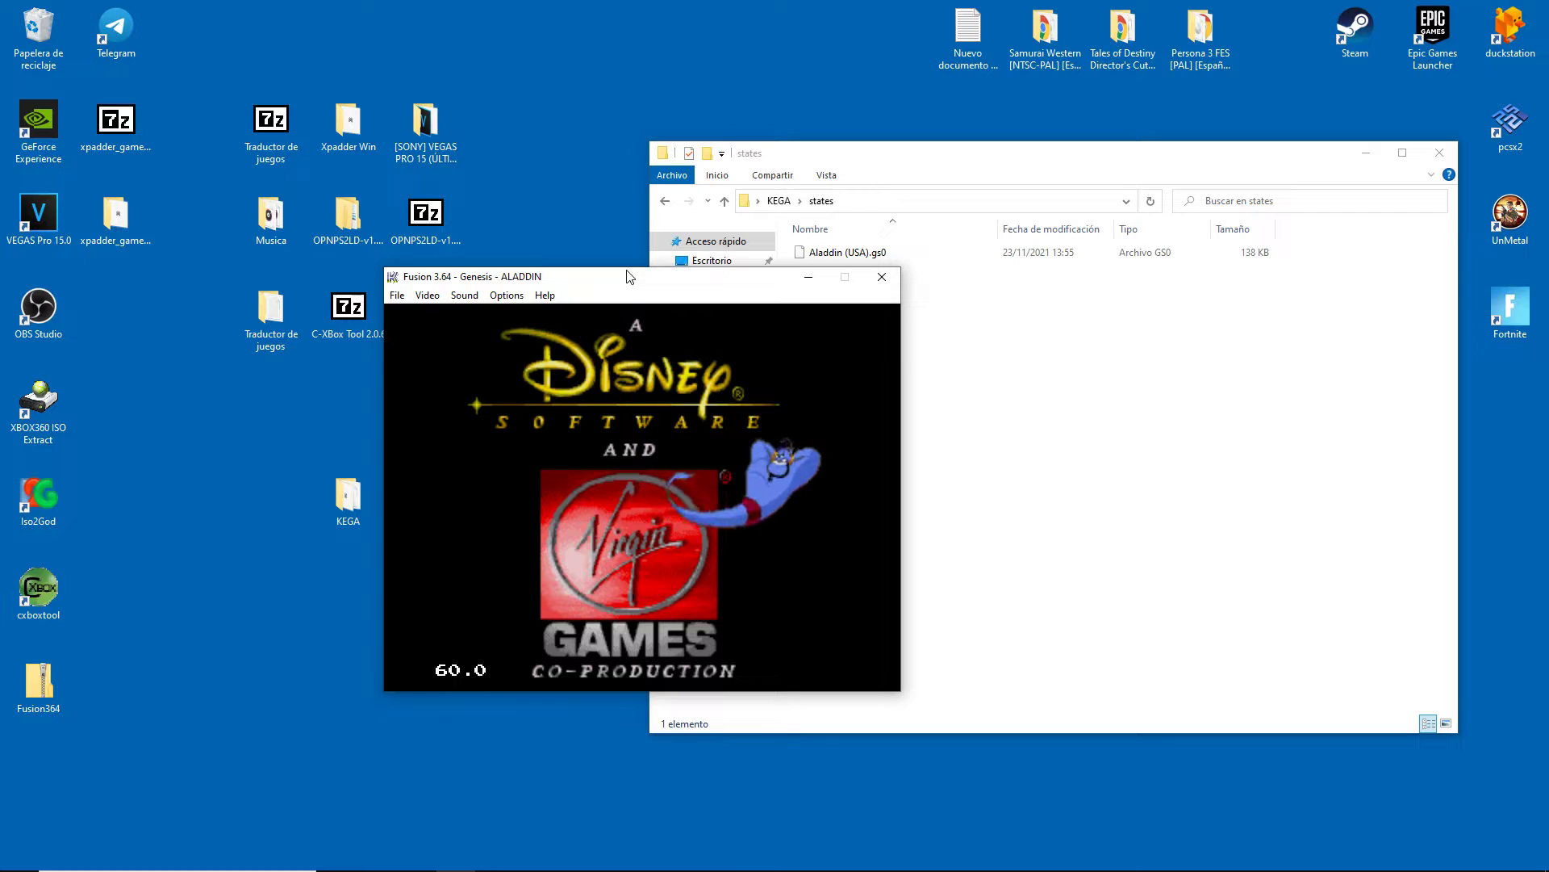
pyautogui.press('F8')
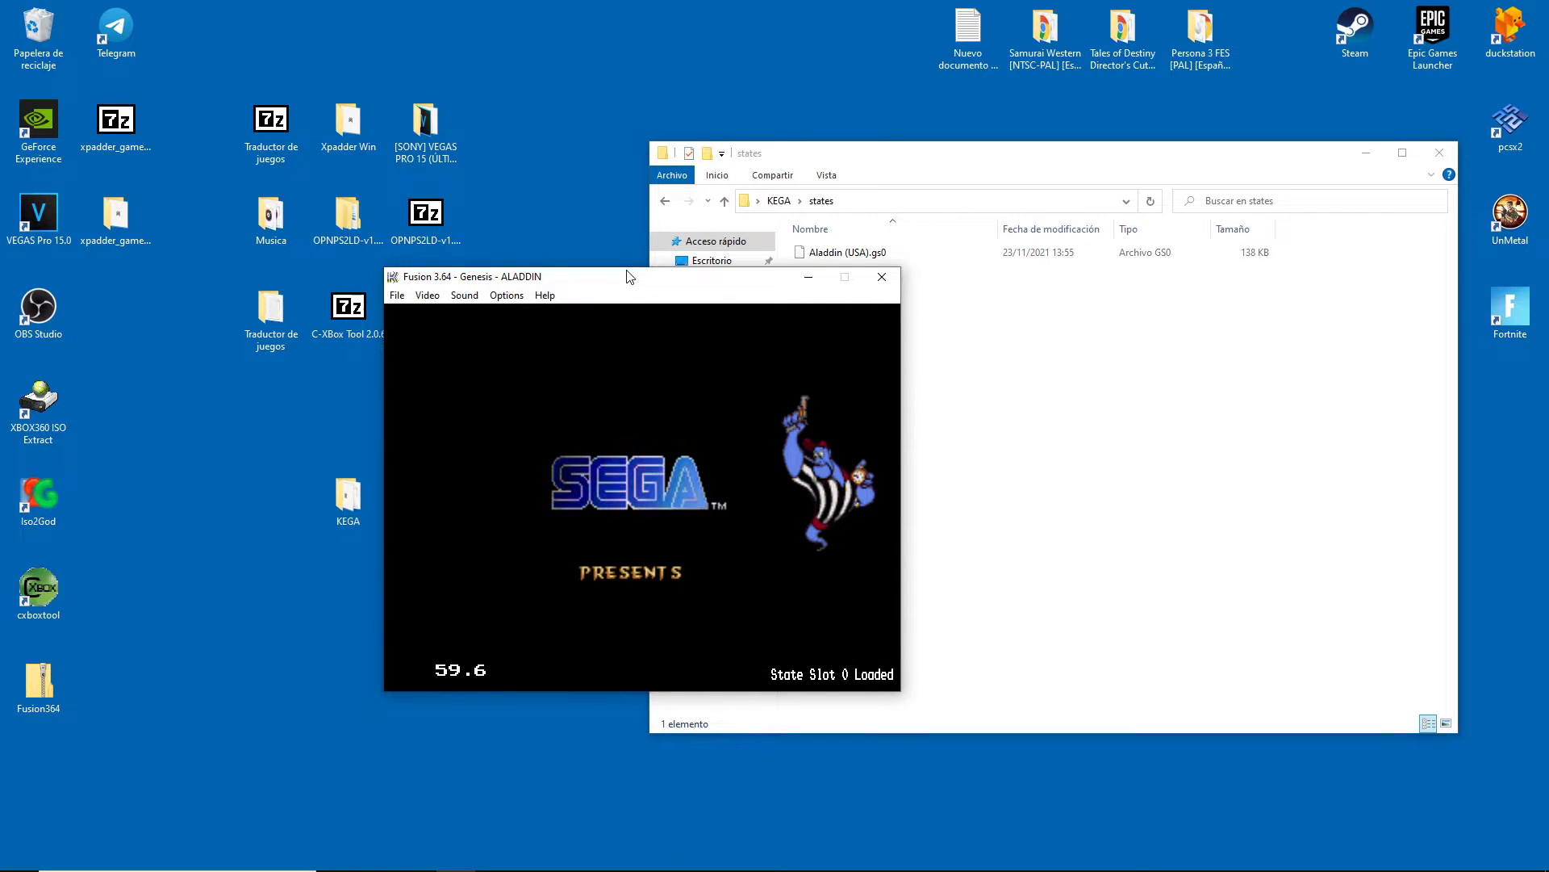
pyautogui.click(1030, 373)
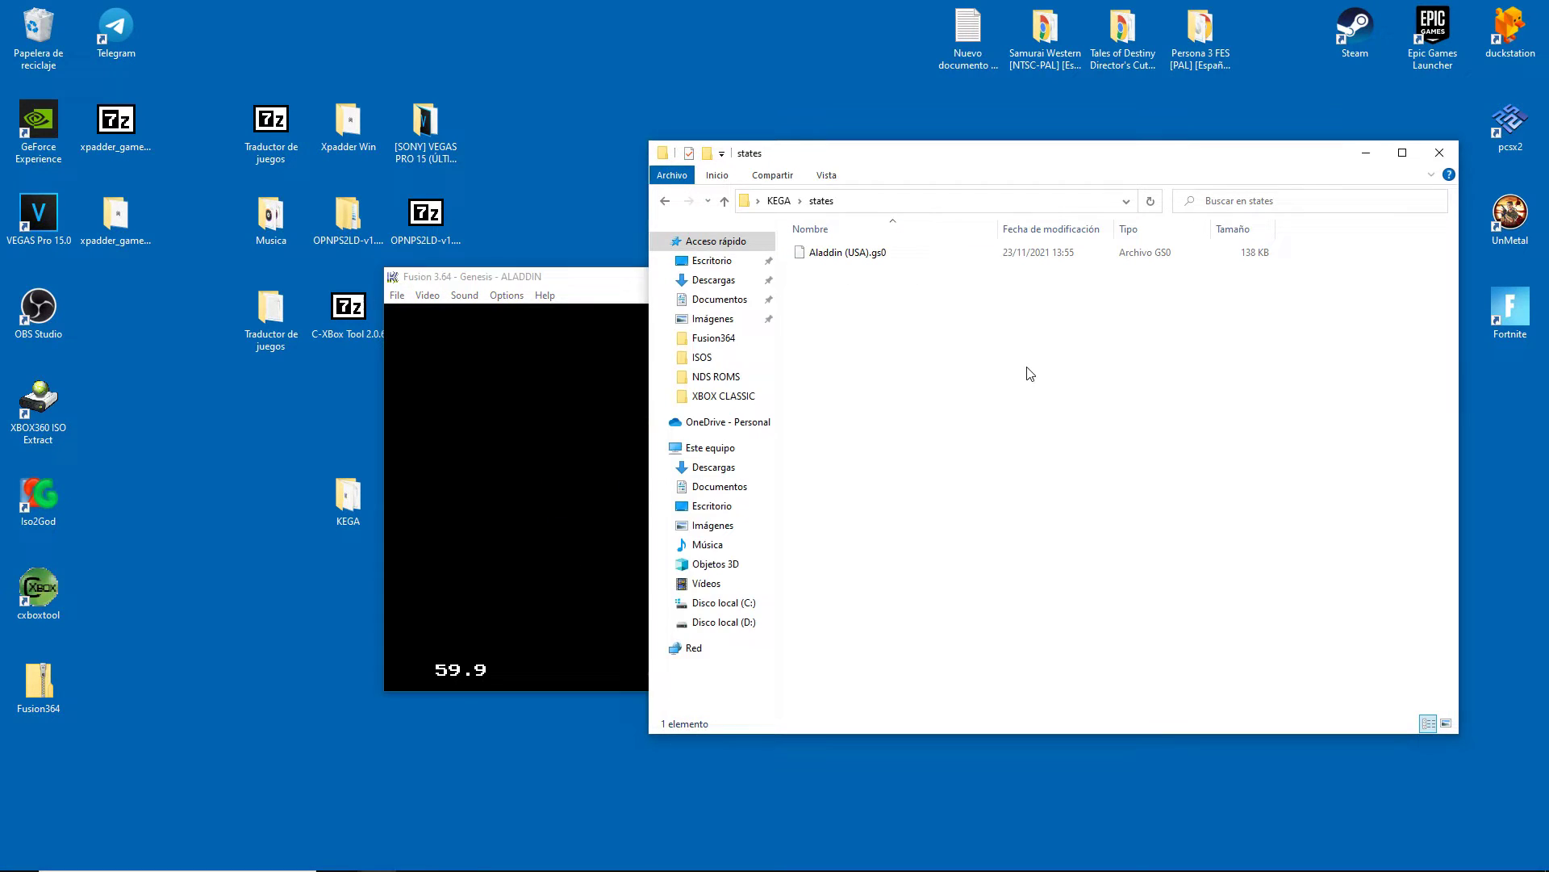
pyautogui.click(847, 254)
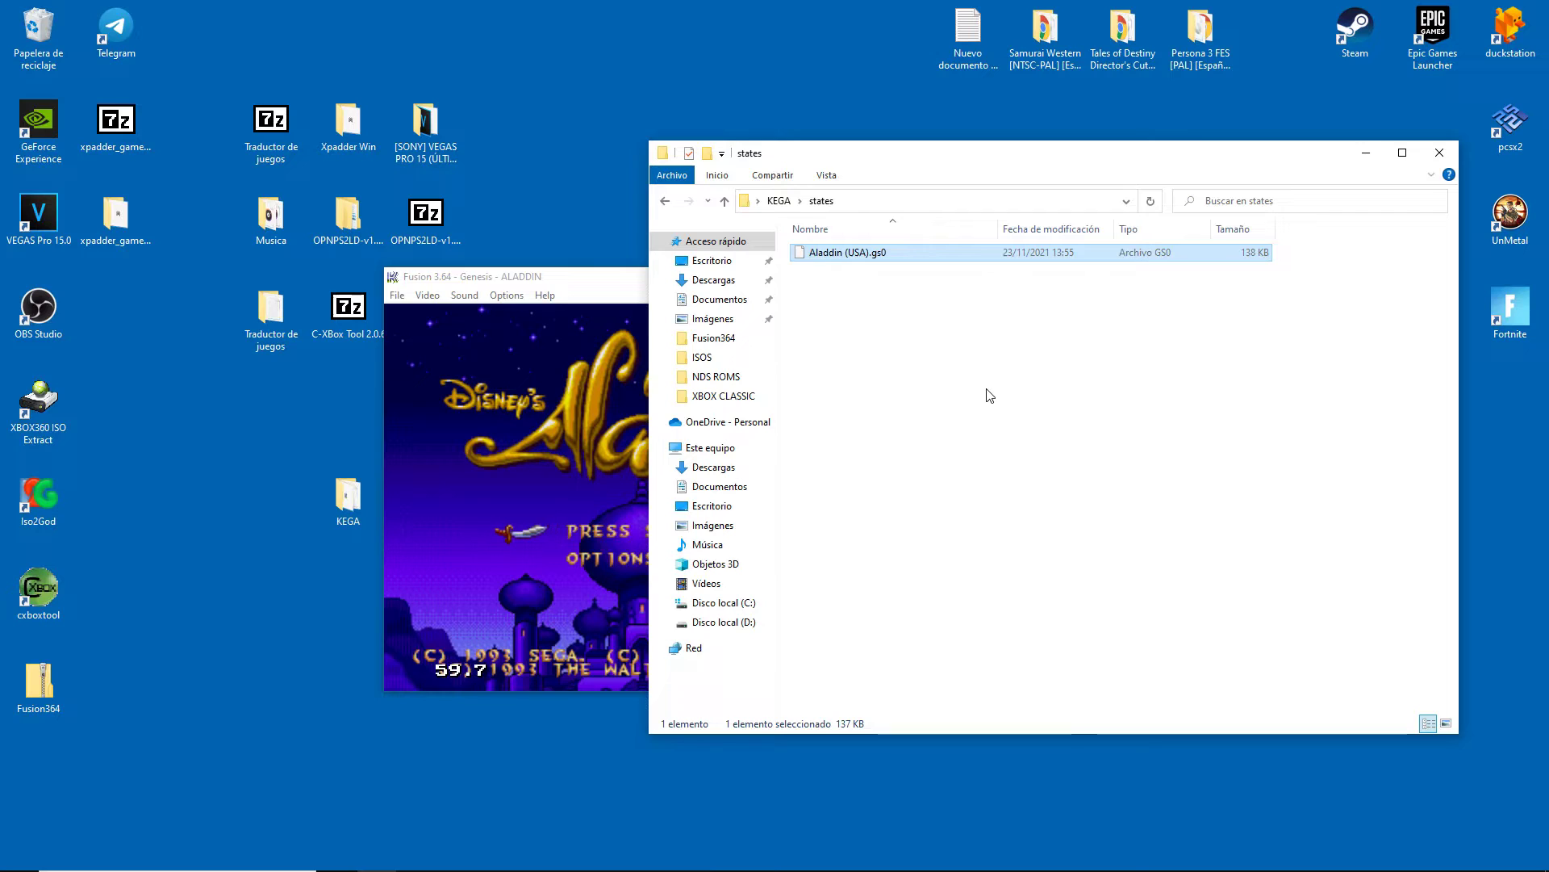
# Step: Return to the Aladdin game, try to switch it to full screen, dismiss the error and start playing from the title screen
pyautogui.click(633, 278)
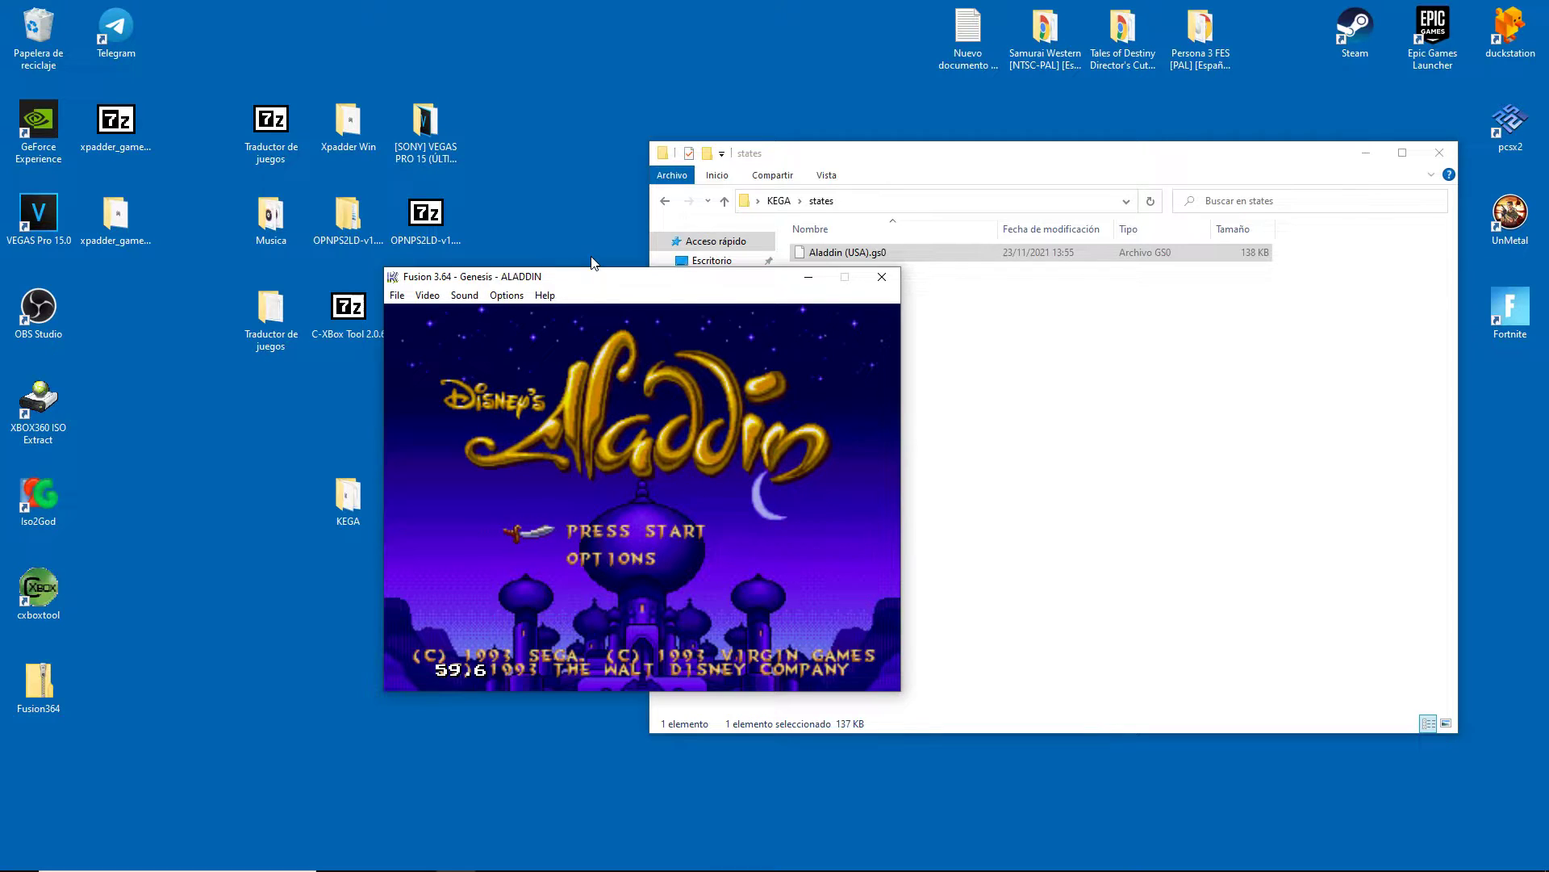
pyautogui.hotkey('alt', 'Return')
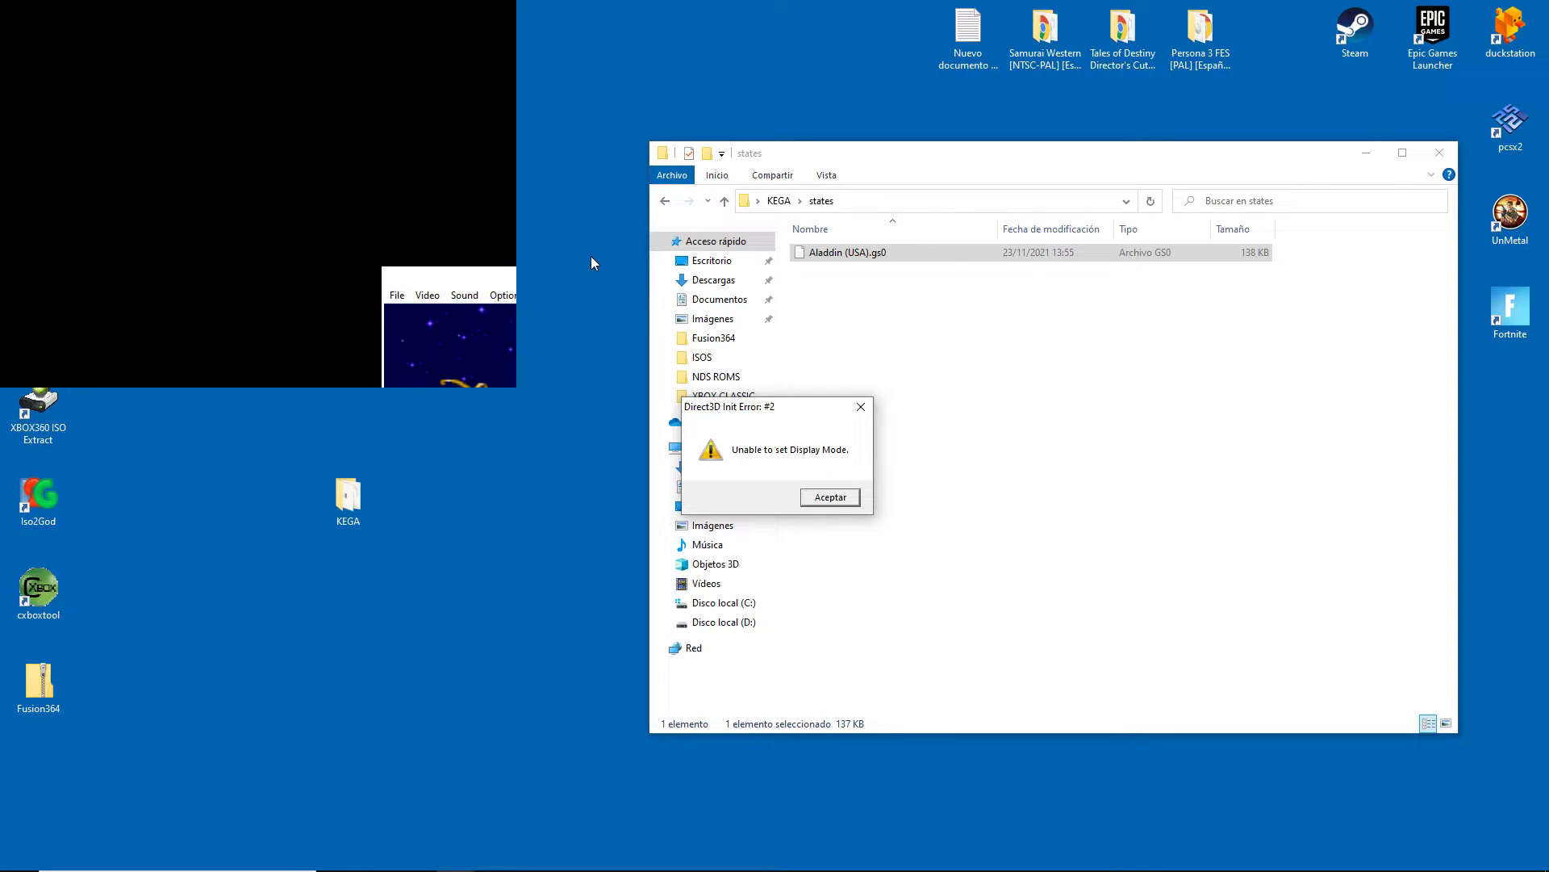
pyautogui.click(831, 495)
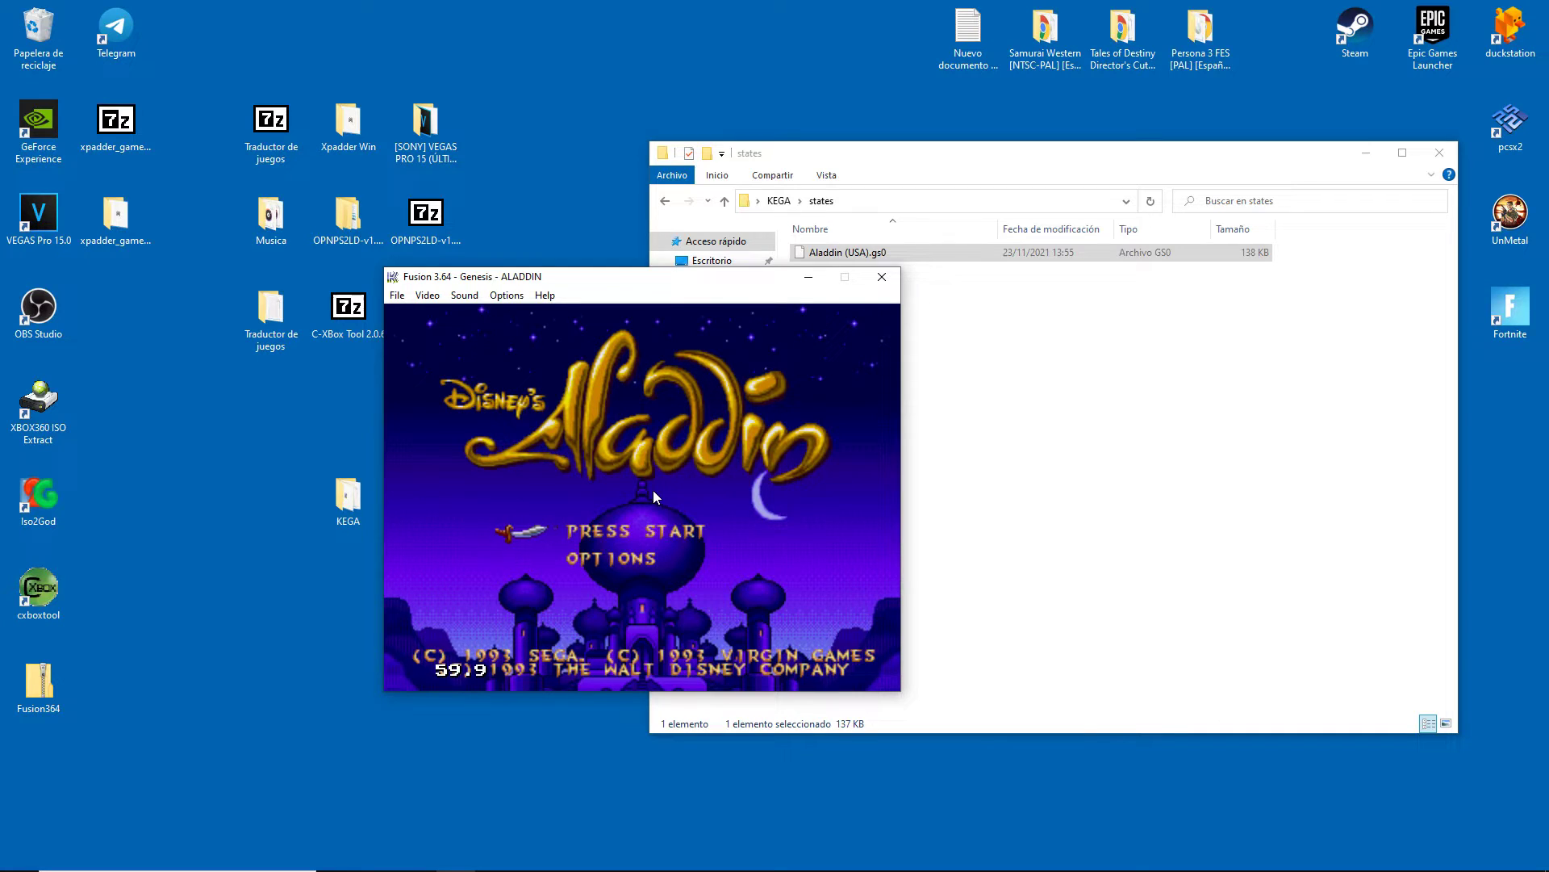
pyautogui.press('Return')
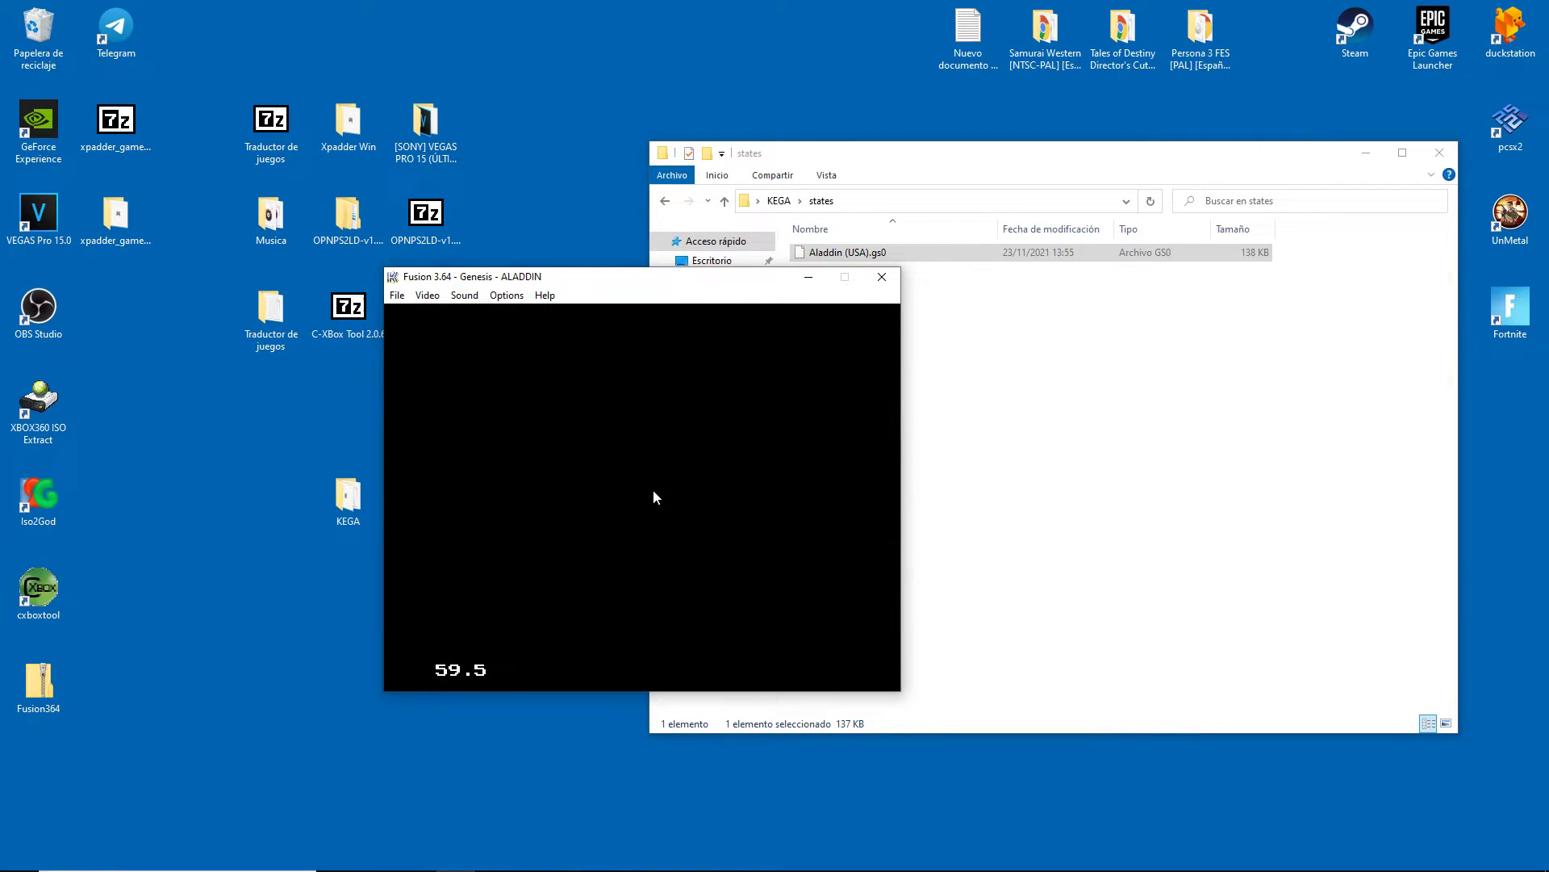
# Step: Set the full screen resolution to 1920x1080 and skip the game's intro dialogue
pyautogui.click(507, 296)
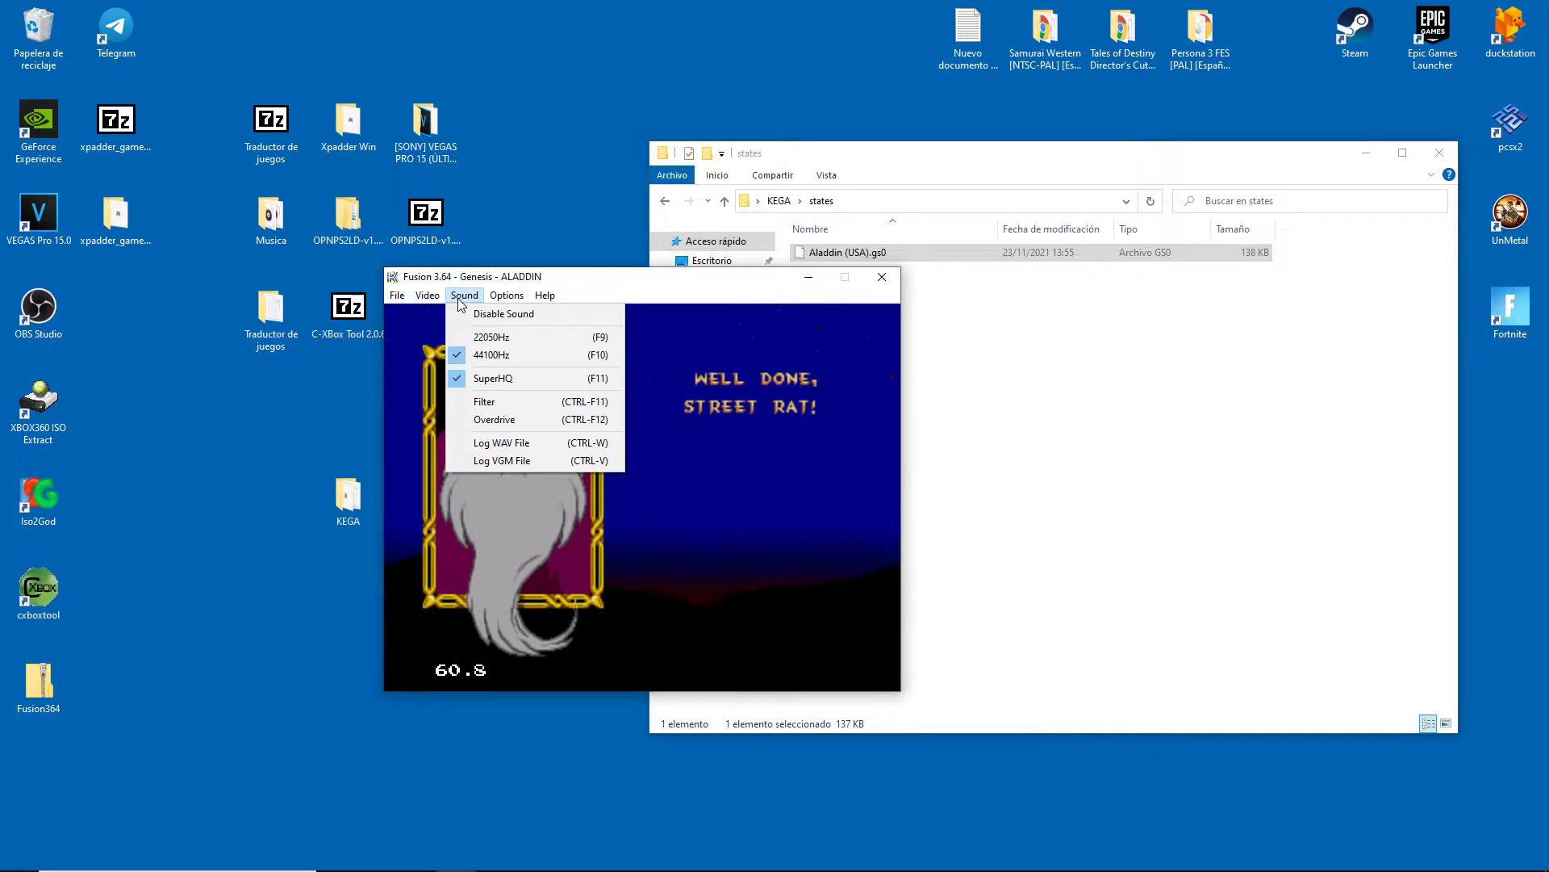
pyautogui.moveTo(423, 300)
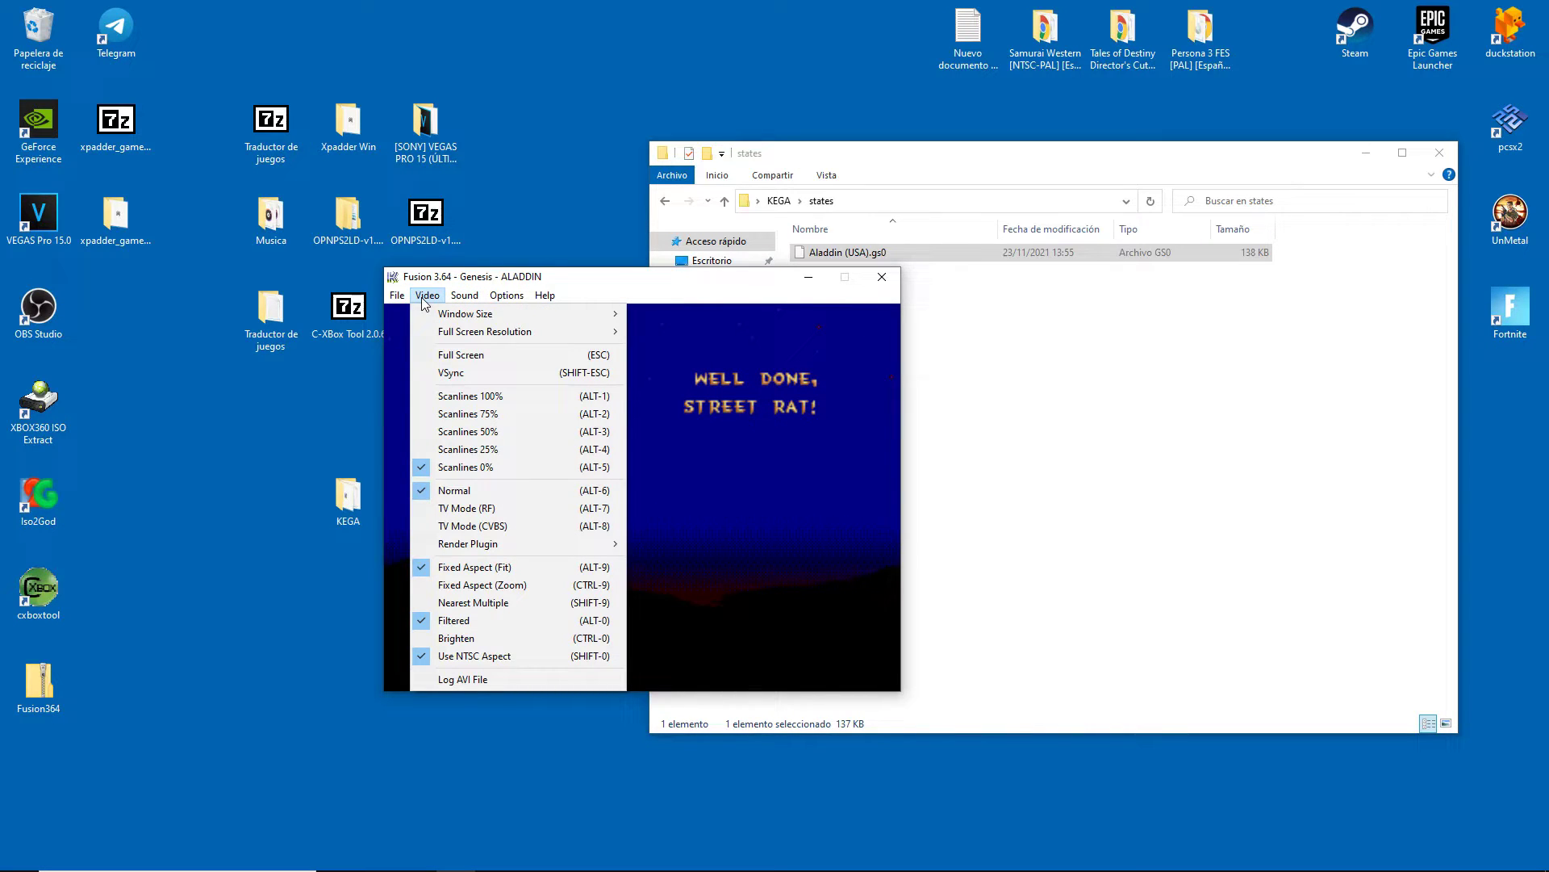
pyautogui.moveTo(468, 333)
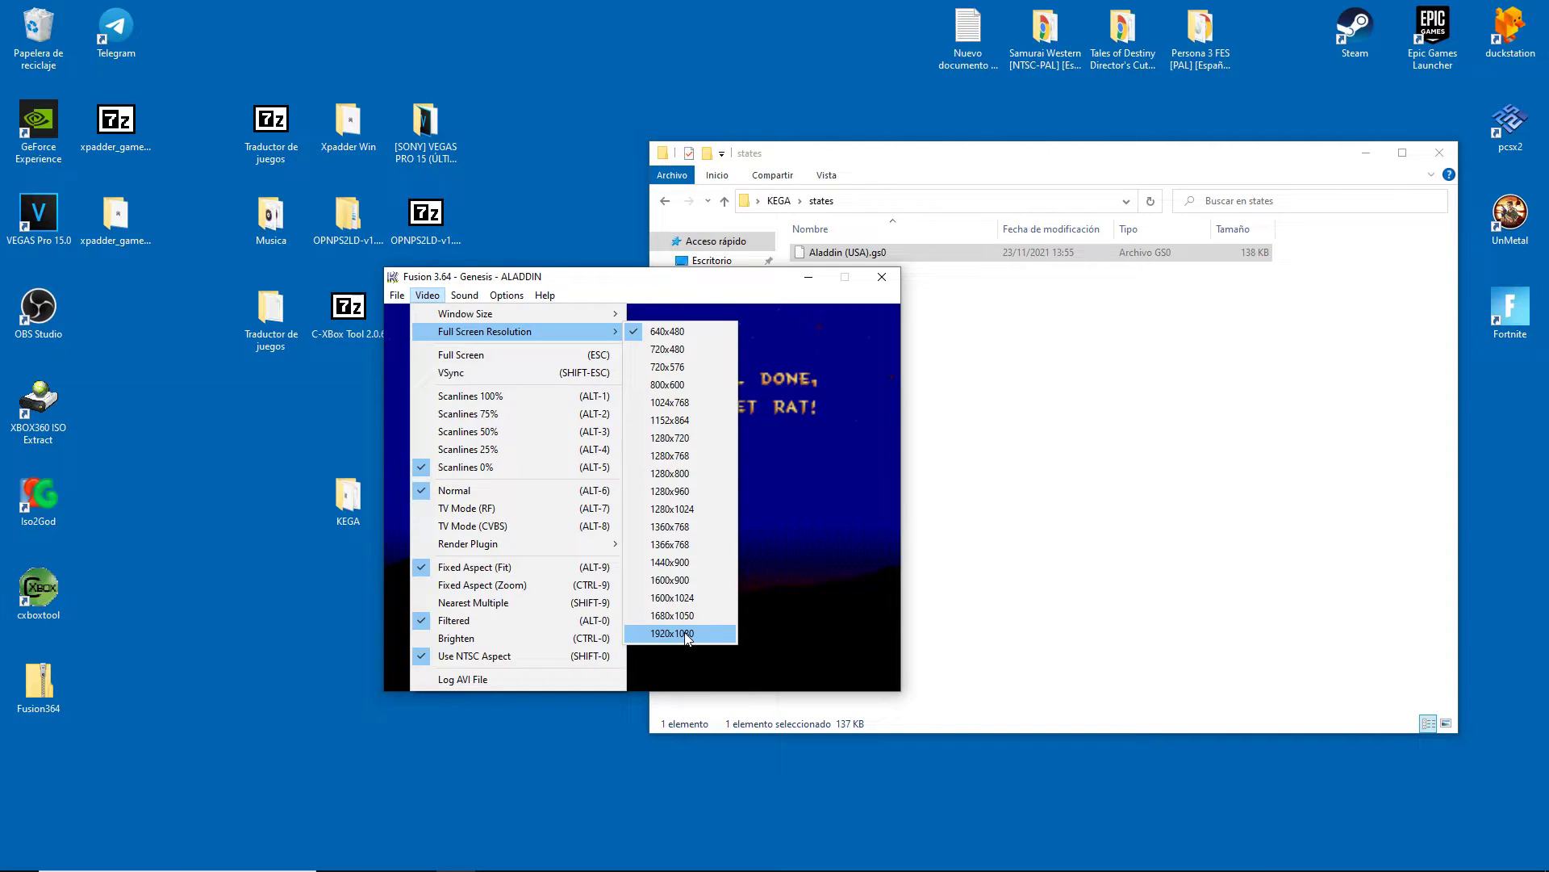
pyautogui.click(686, 633)
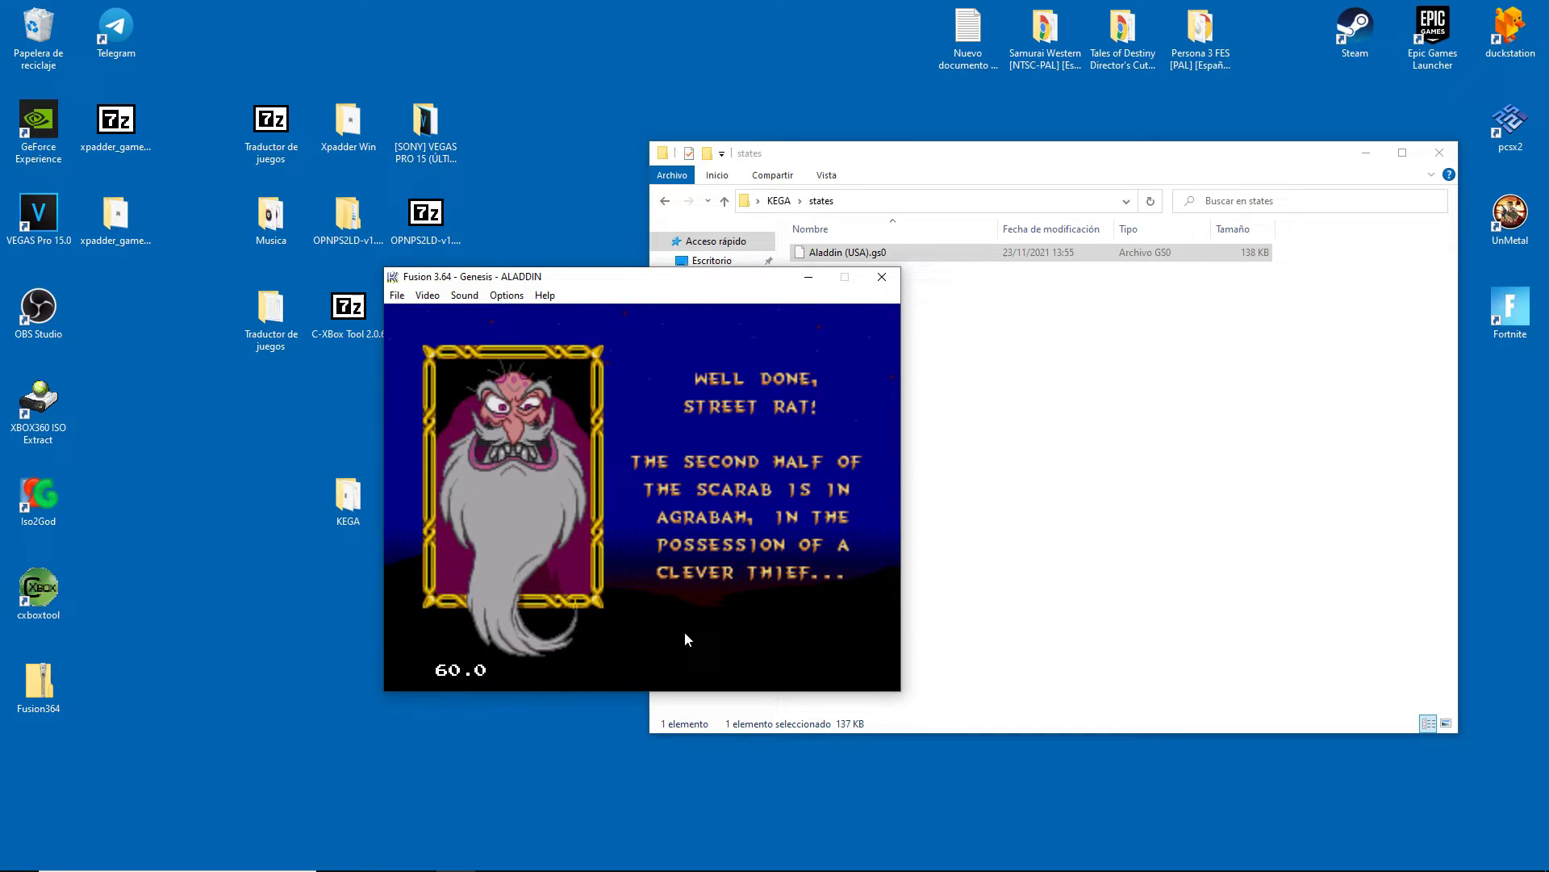
pyautogui.press('Return')
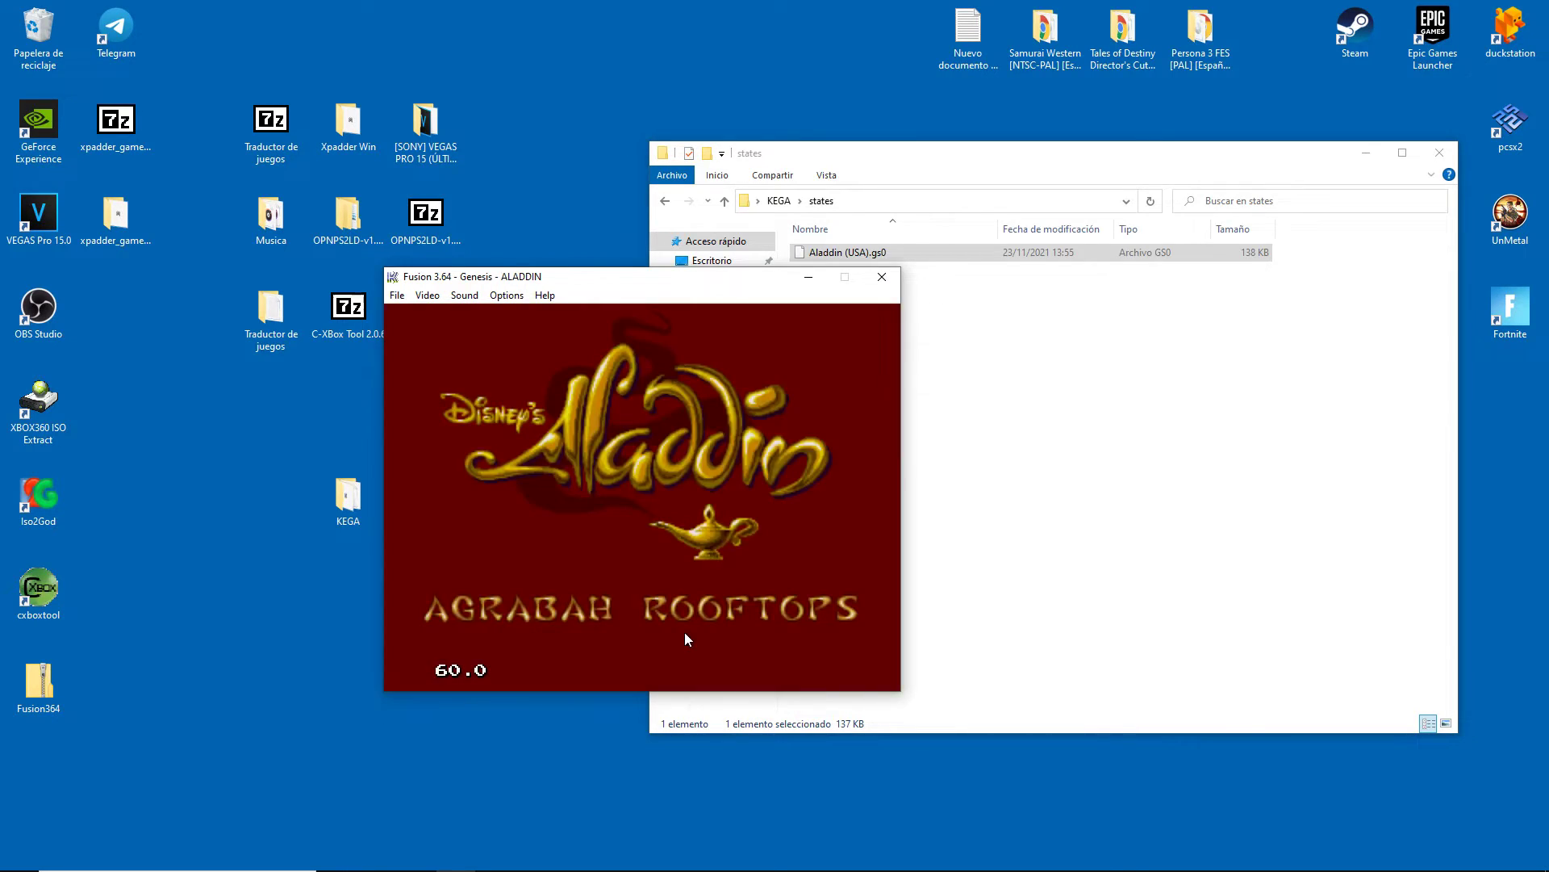
# Step: Try full screen mode again and switch between windows to get back to the desktop
pyautogui.press('Escape')
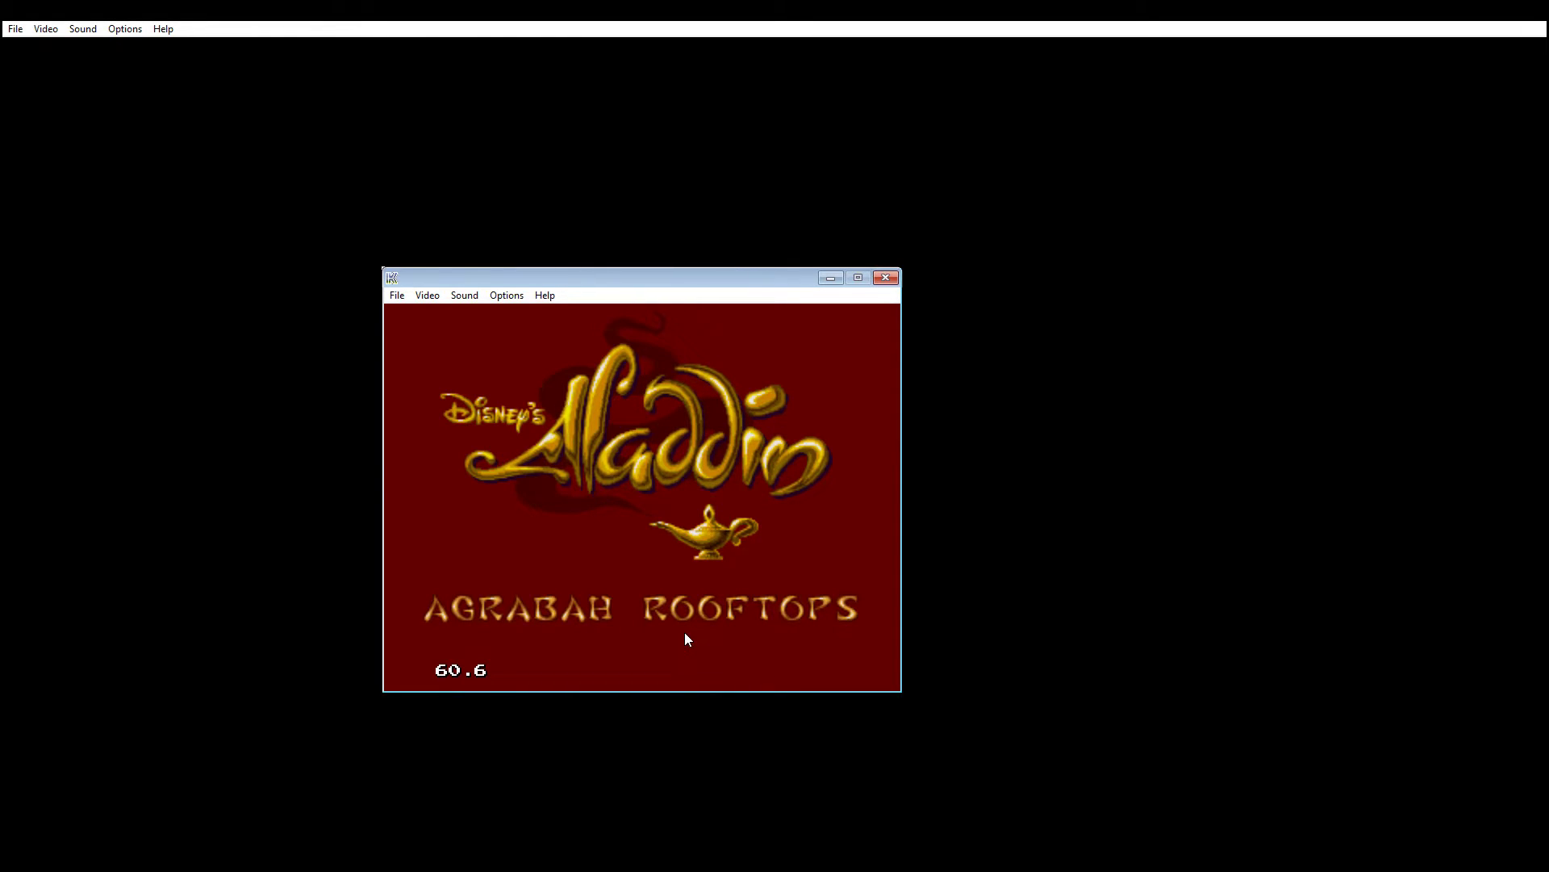
pyautogui.hotkey('alt', 'Tab')
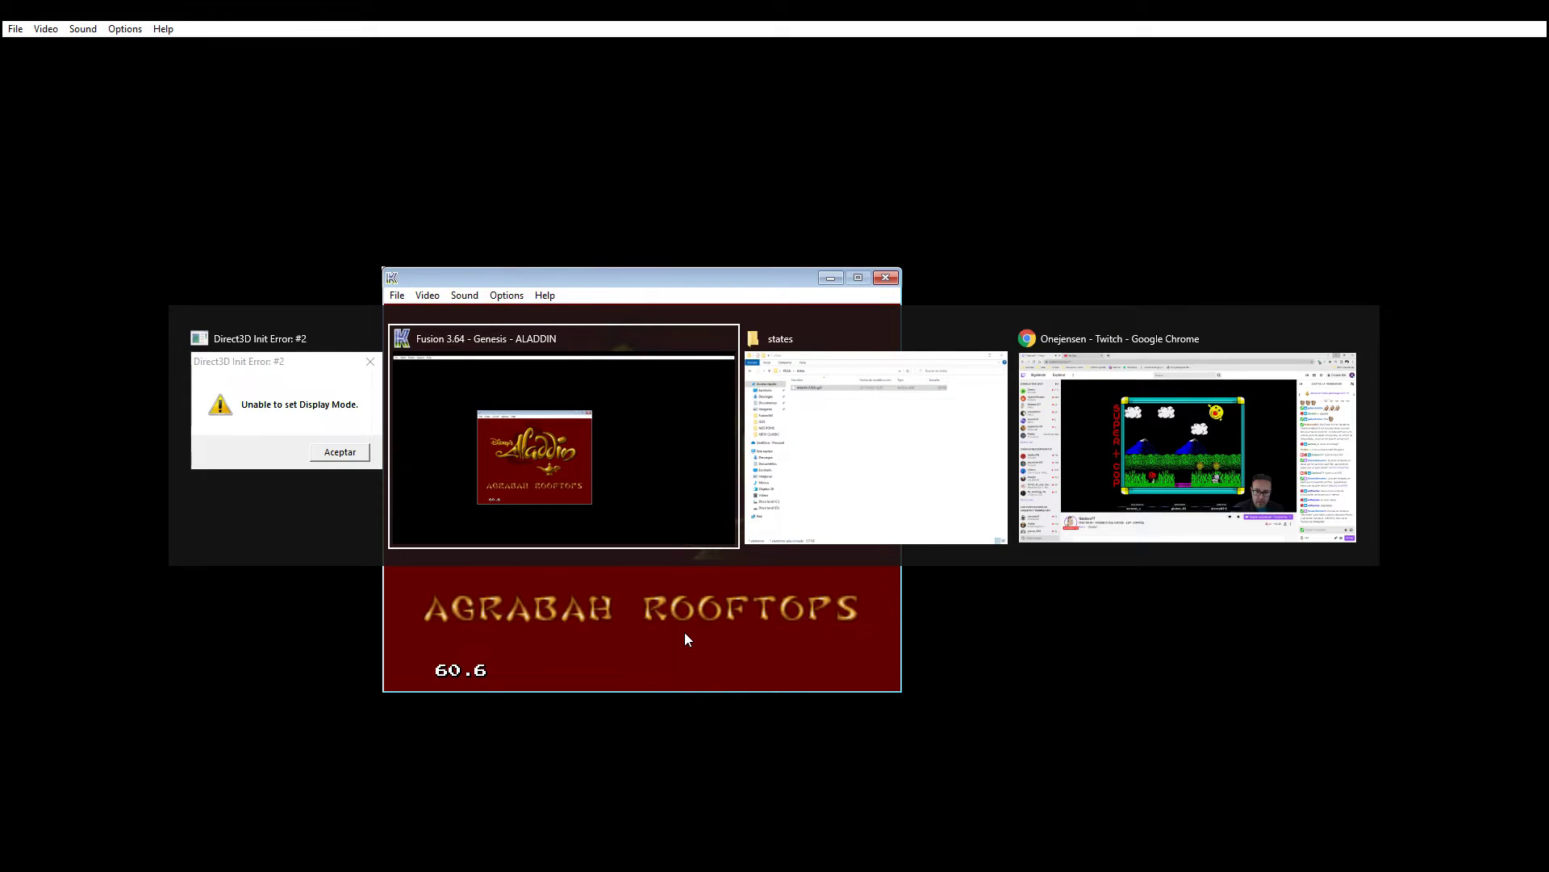
pyautogui.hotkey('alt', 'Tab')
pyautogui.hotkey('alt', 'Tab')
pyautogui.hotkey('alt', 'Tab')
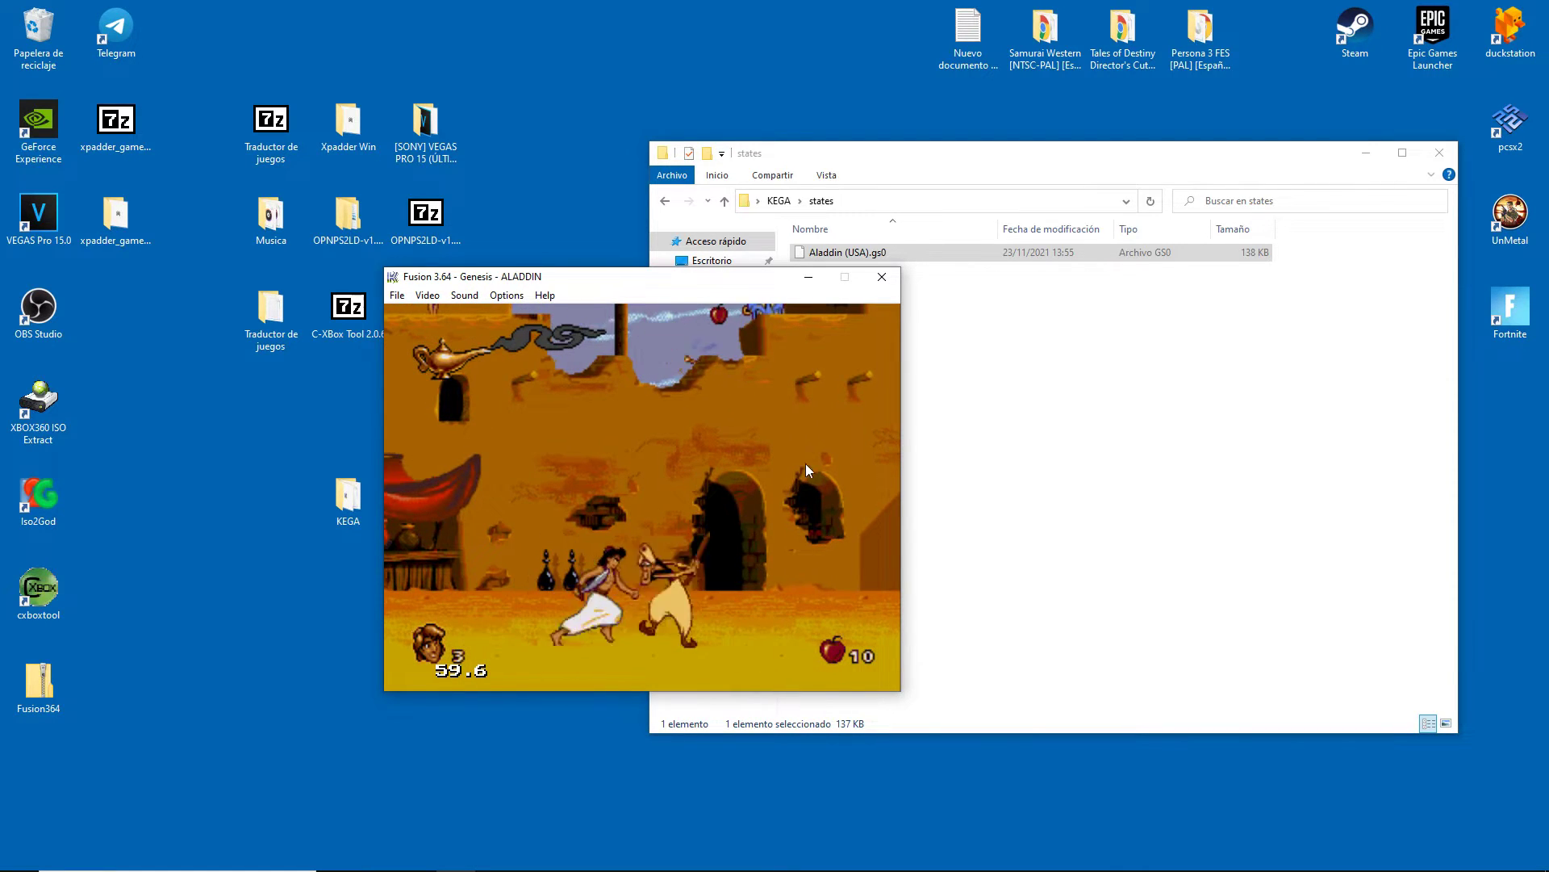
# Step: Close the emulator, go back to the KEGA folder and open the Fusion configuration settings file in Notepad (Bloc de notas)
pyautogui.click(883, 277)
pyautogui.click(778, 200)
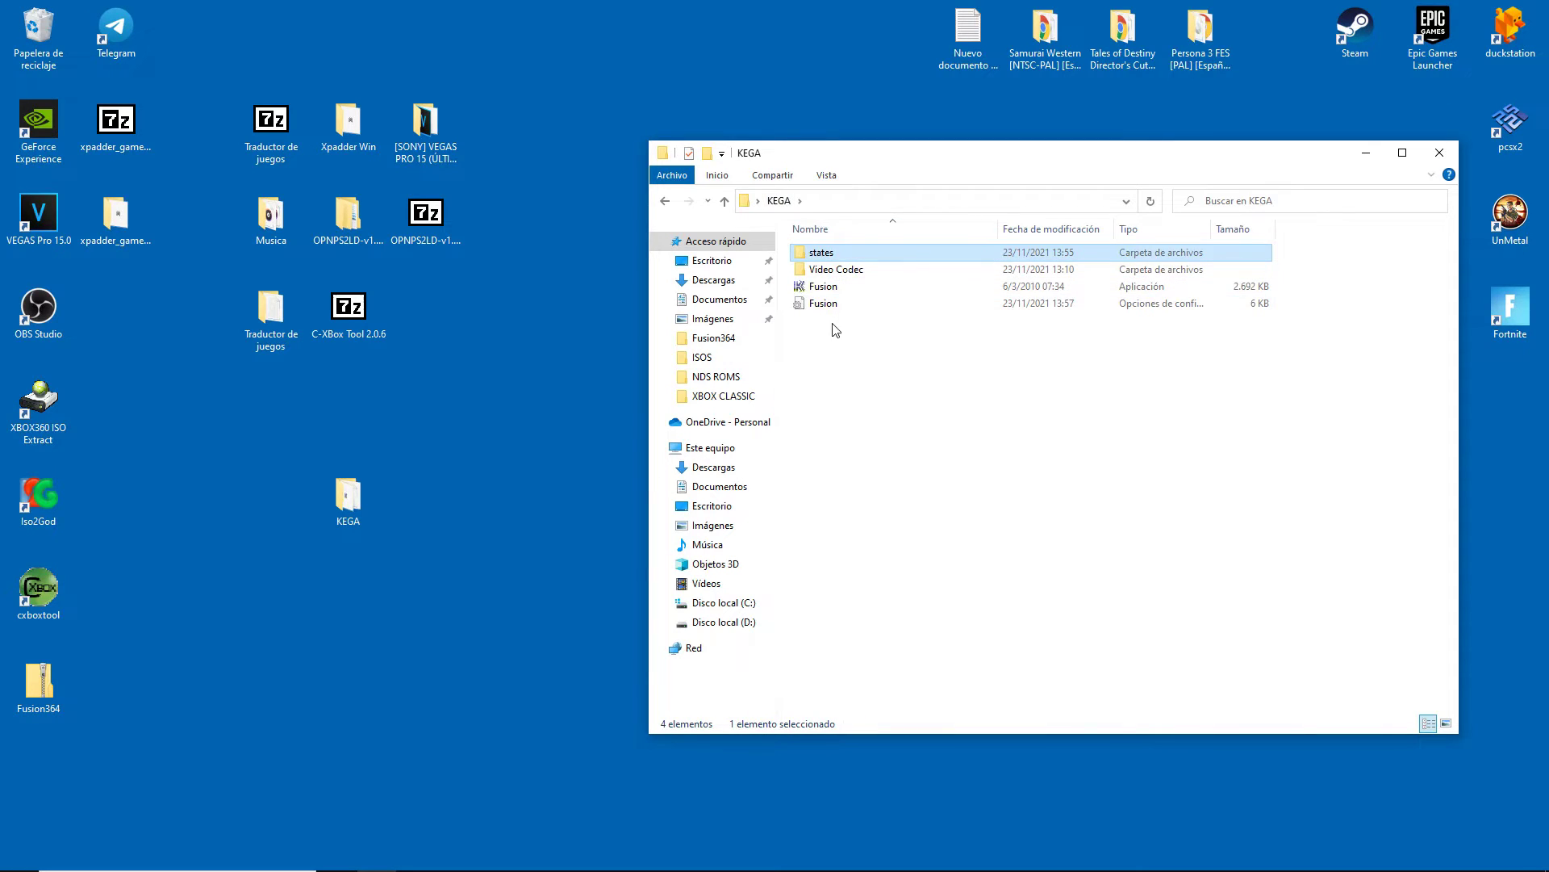
pyautogui.click(837, 305)
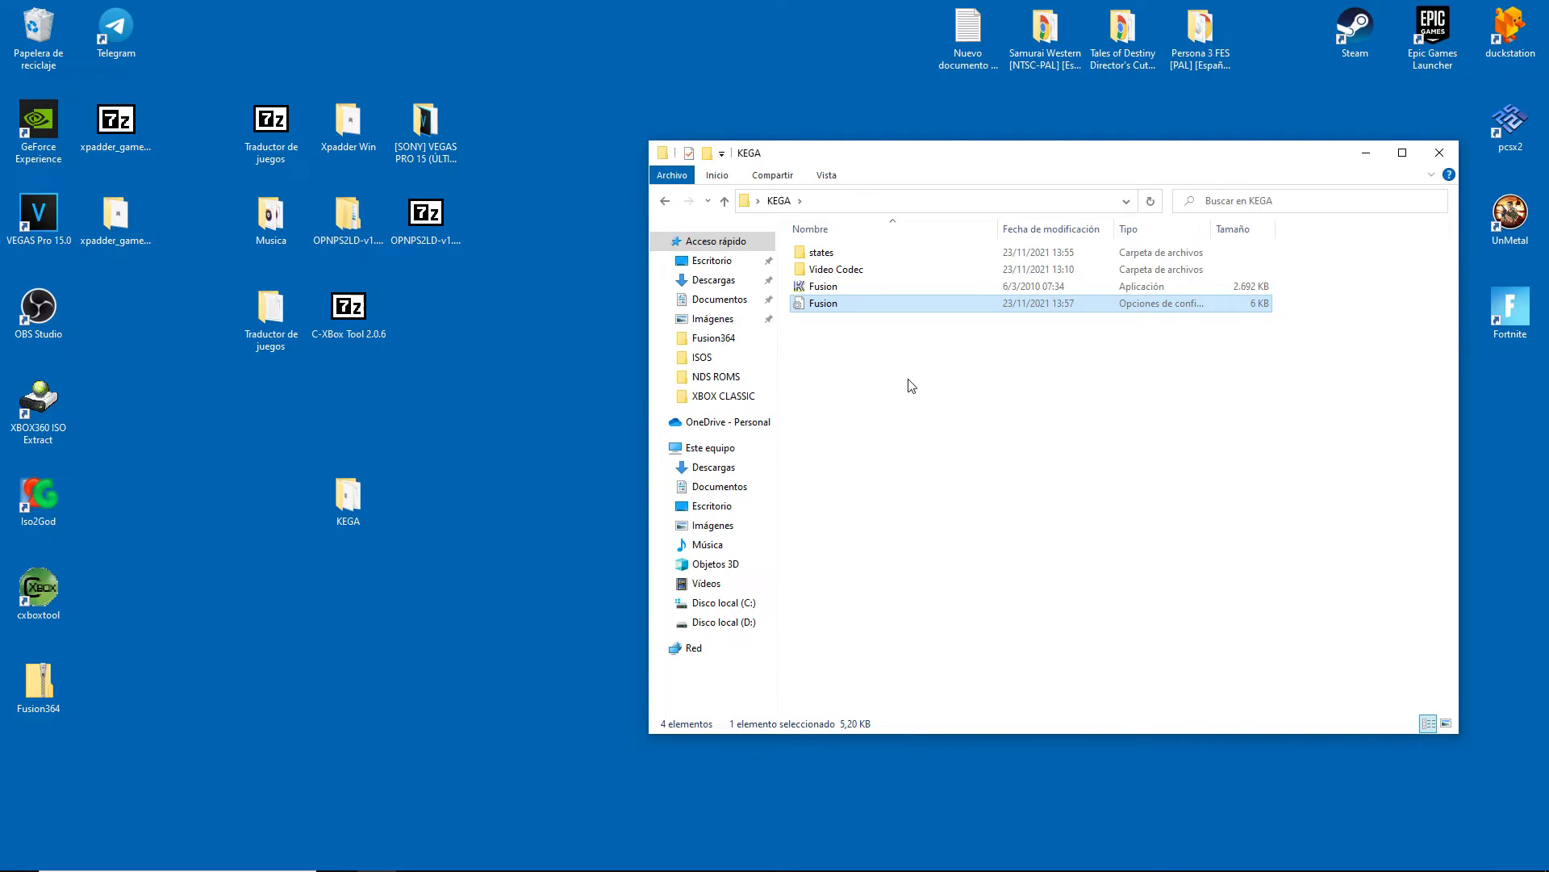
pyautogui.rightClick(822, 304)
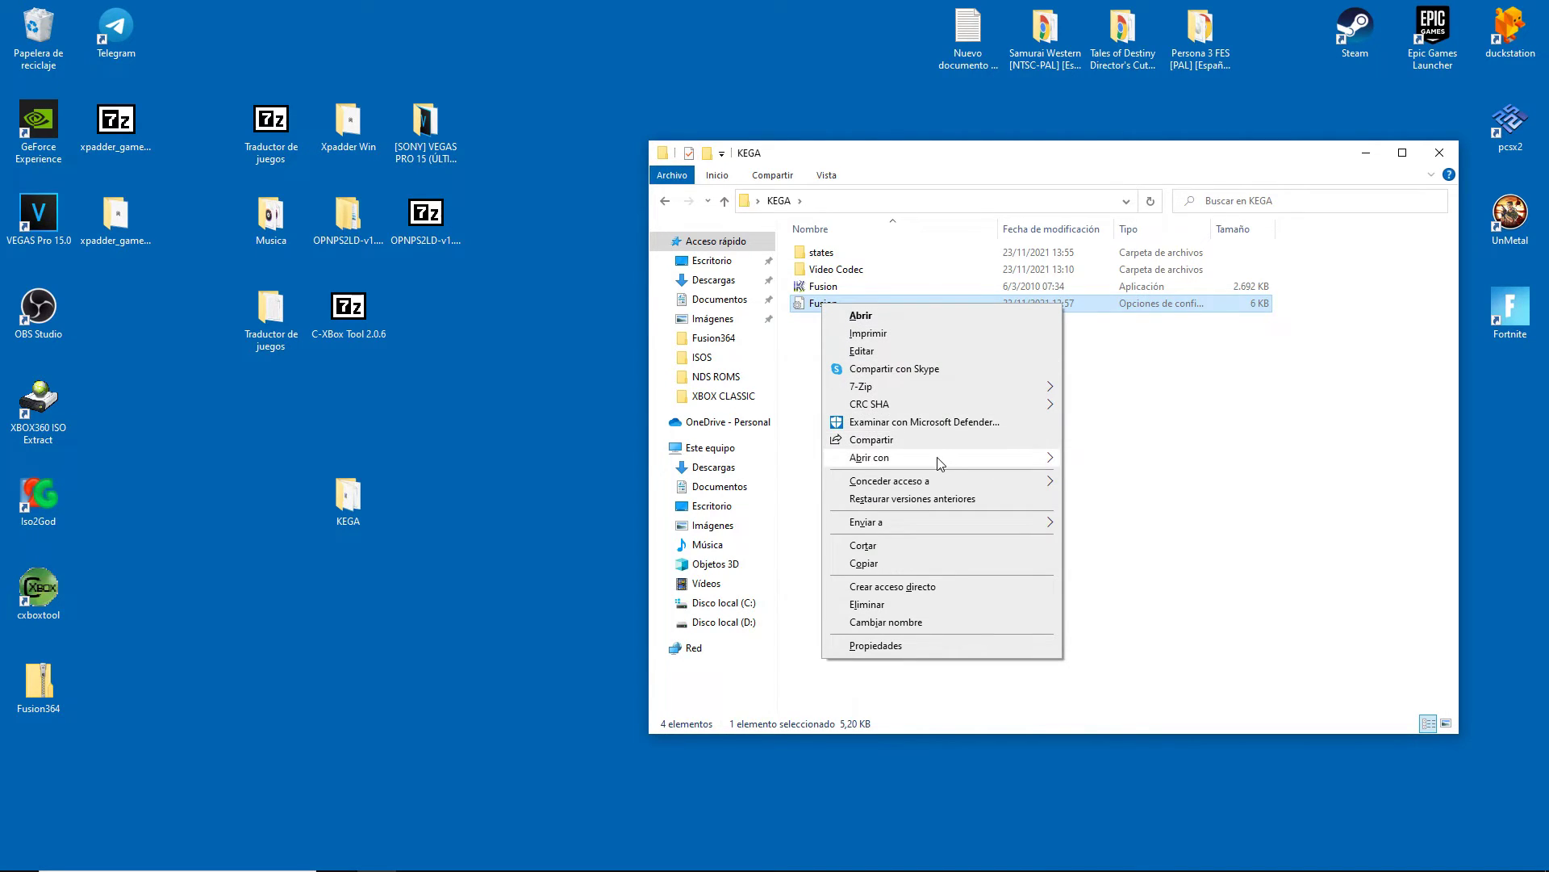
pyautogui.moveTo(930, 457)
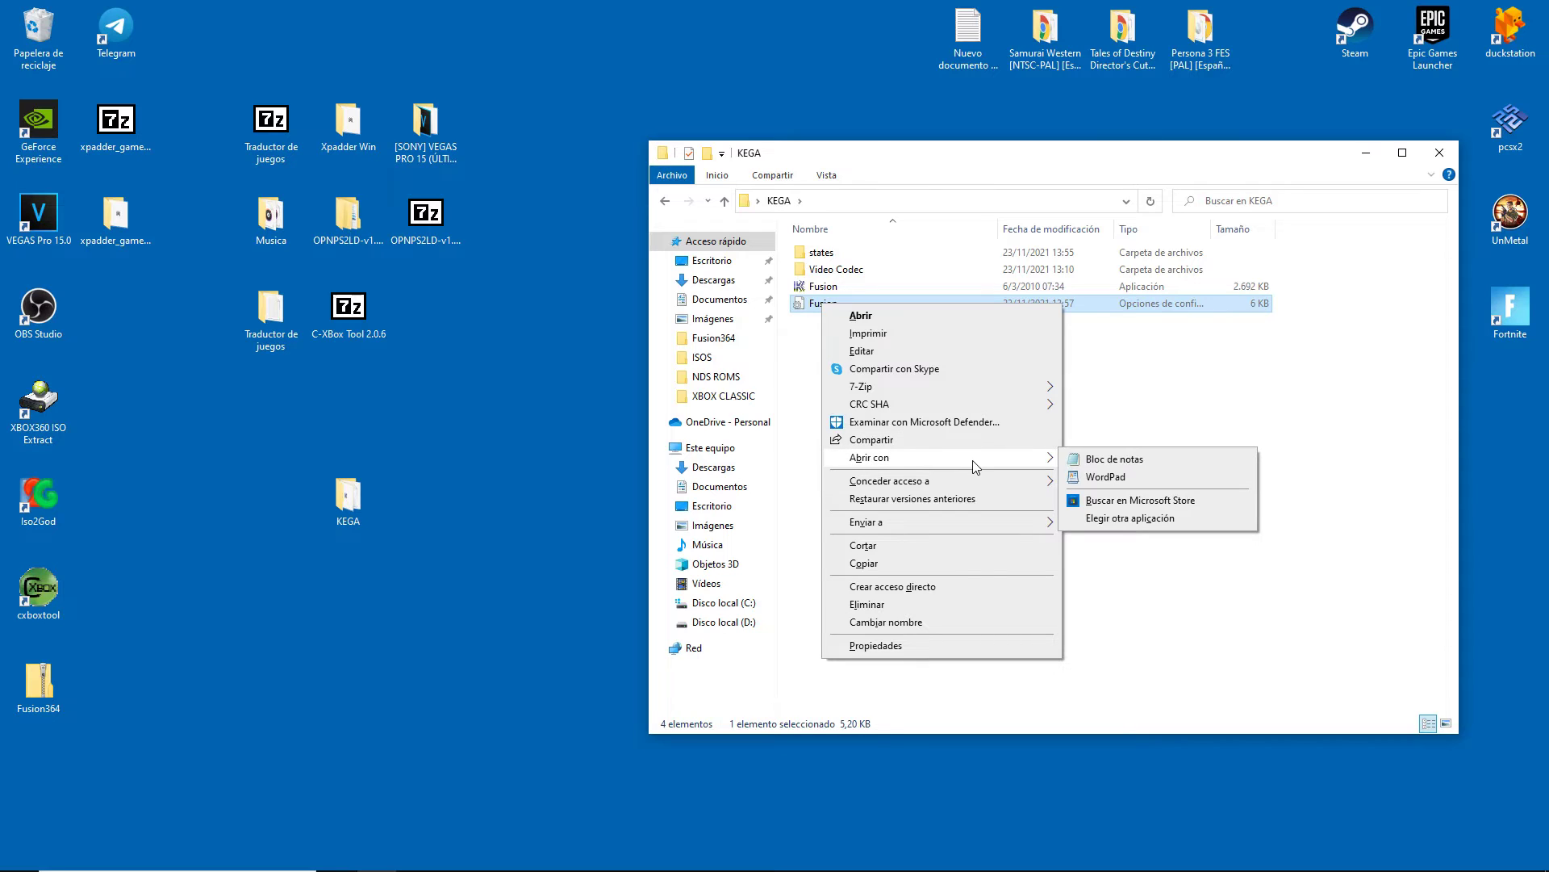
pyautogui.click(1118, 459)
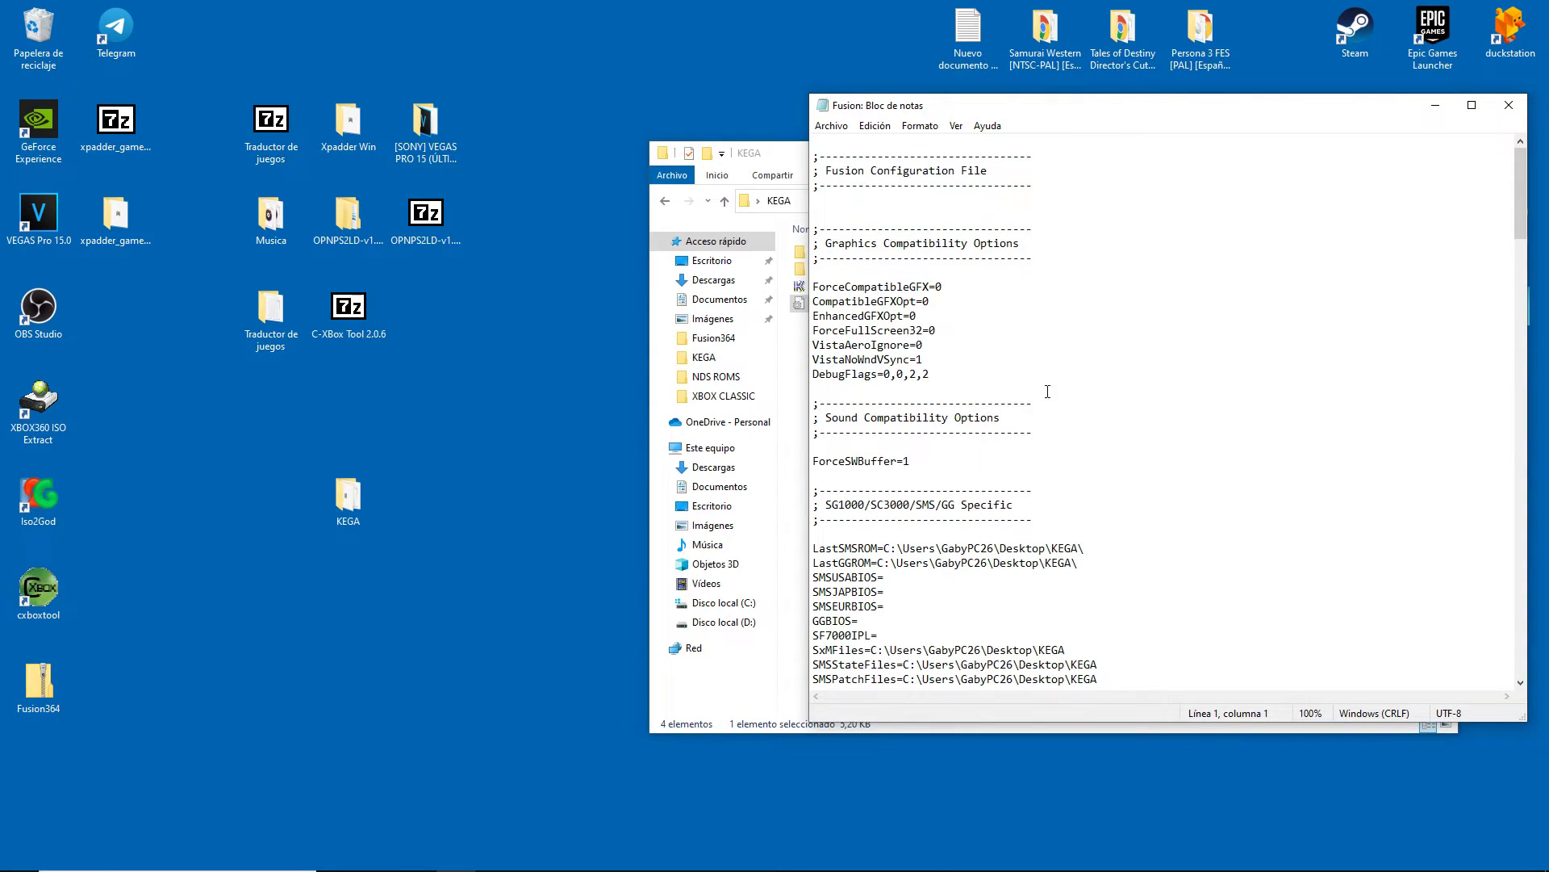
# Step: Set ForceFullScreen32 to 1 under Graphics Compatibility Options, save the configuration file and close it
pyautogui.moveTo(1026, 111); pyautogui.dragTo(903, 98)
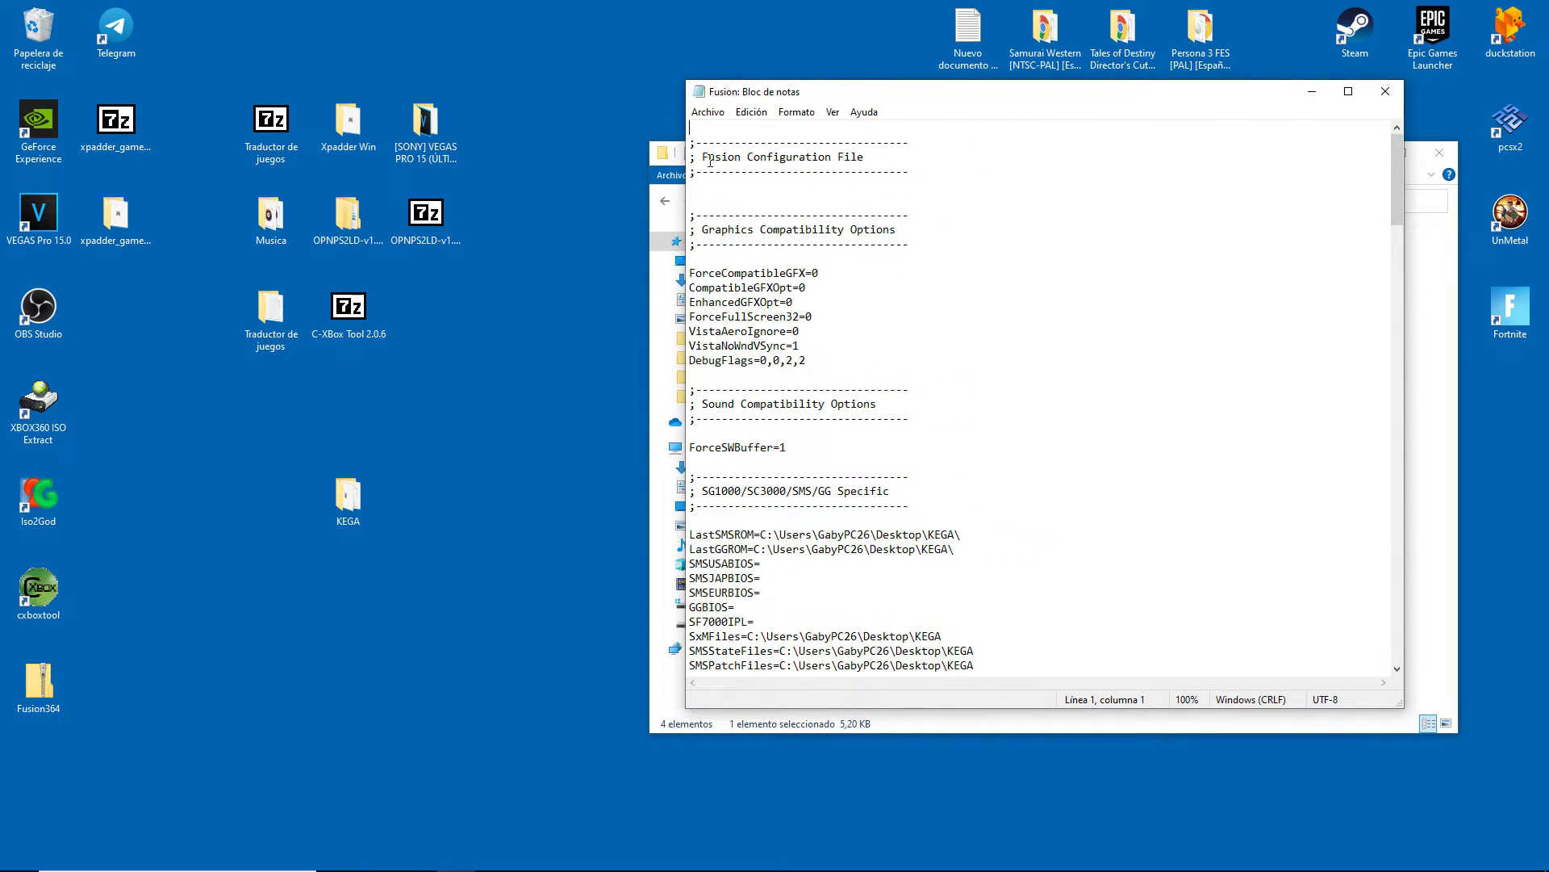
pyautogui.moveTo(703, 234); pyautogui.dragTo(907, 234)
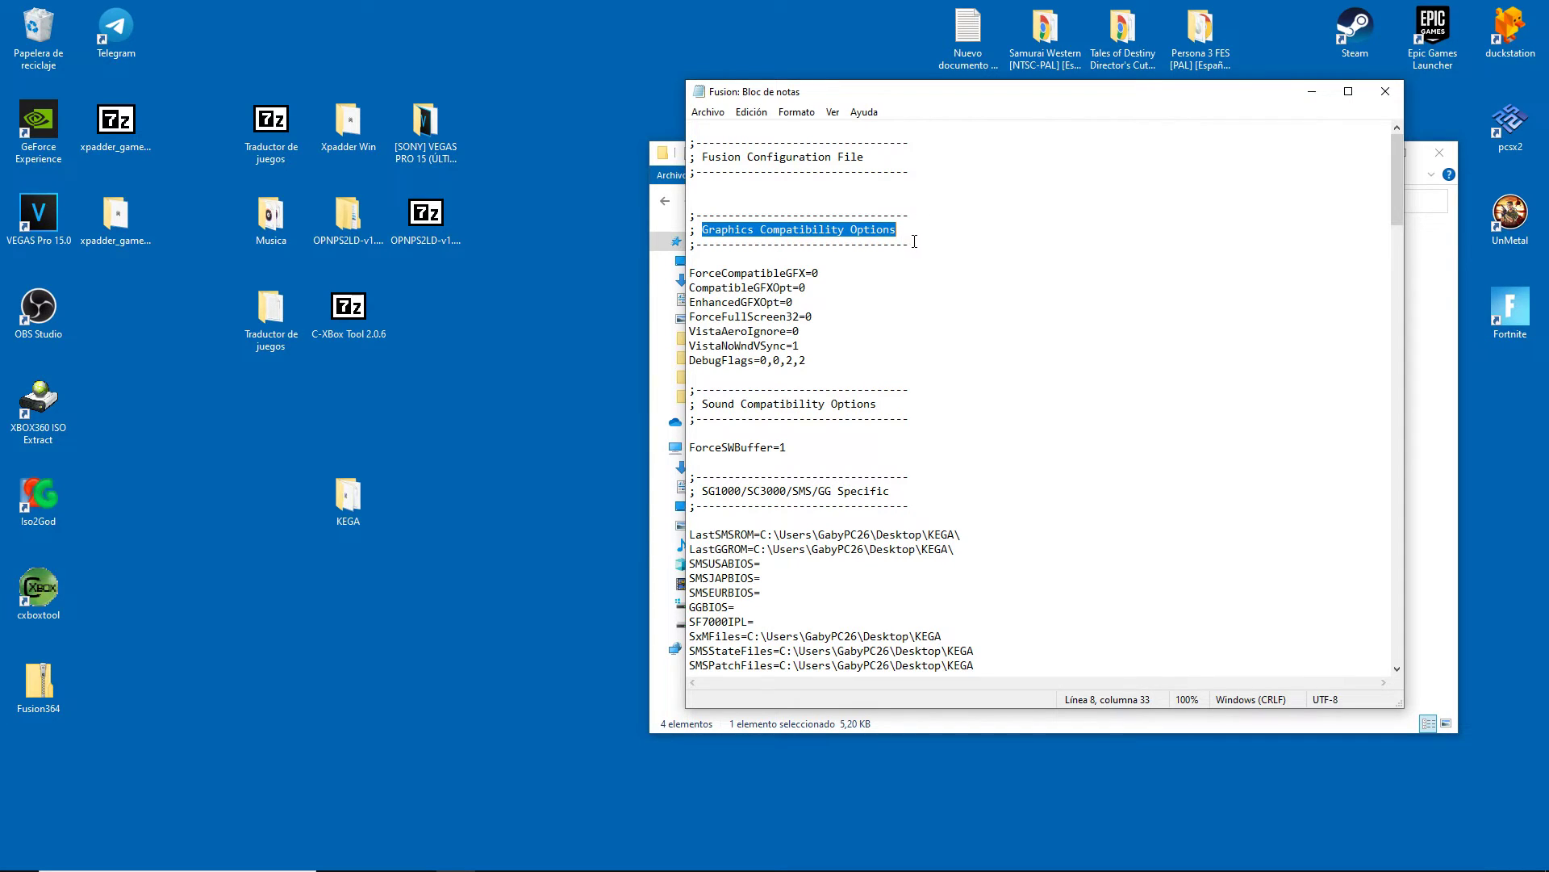
pyautogui.click(839, 283)
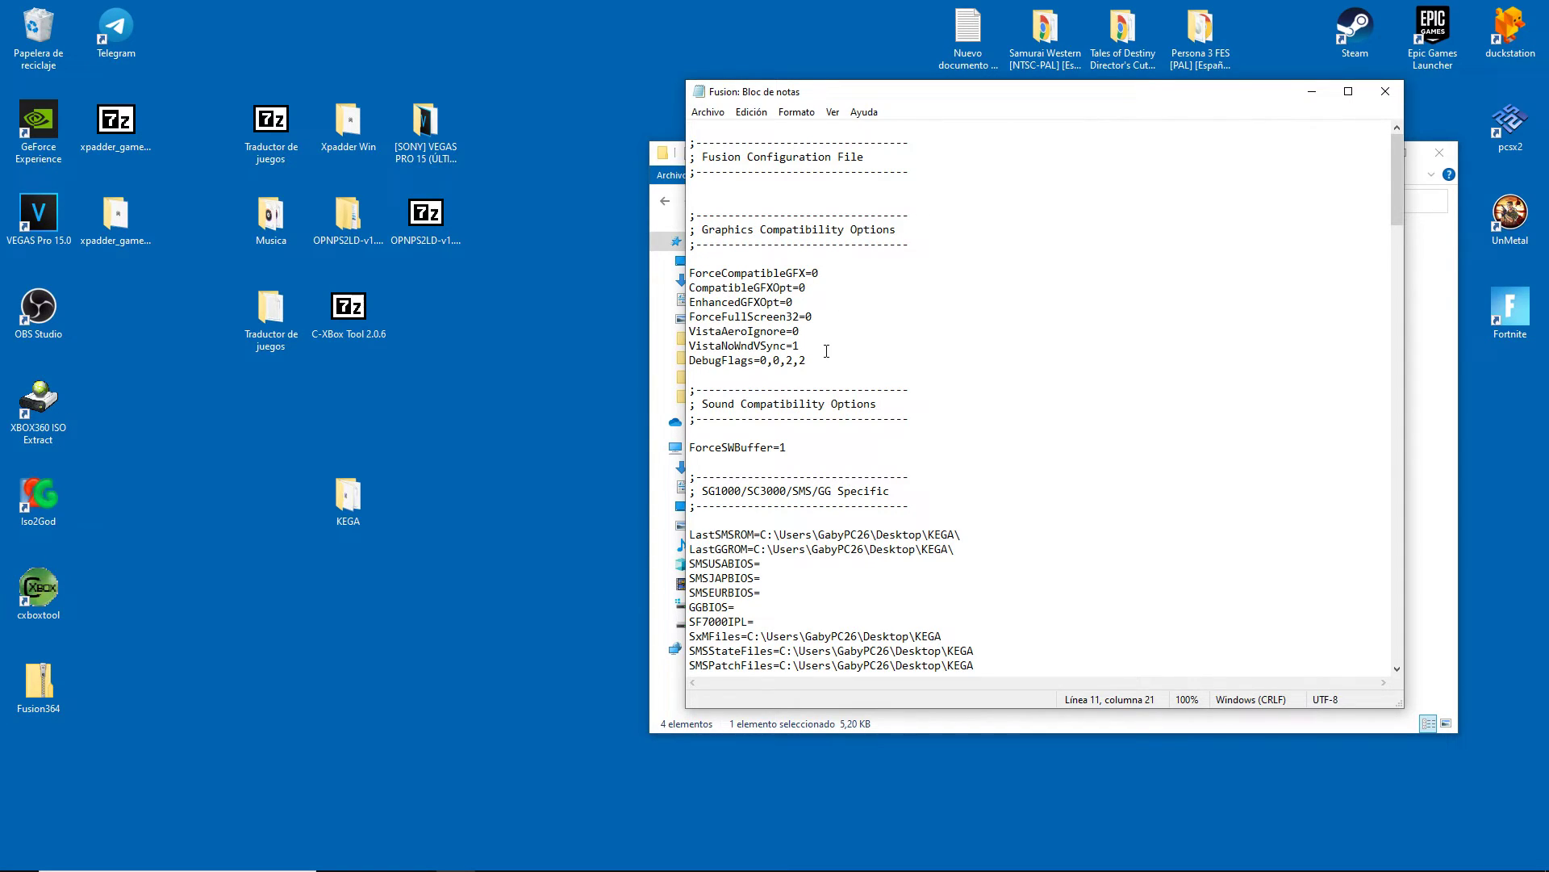
pyautogui.click(714, 288)
pyautogui.click(810, 321)
pyautogui.hotkey('shift', 'Right')
pyautogui.write('1')
pyautogui.click(708, 112)
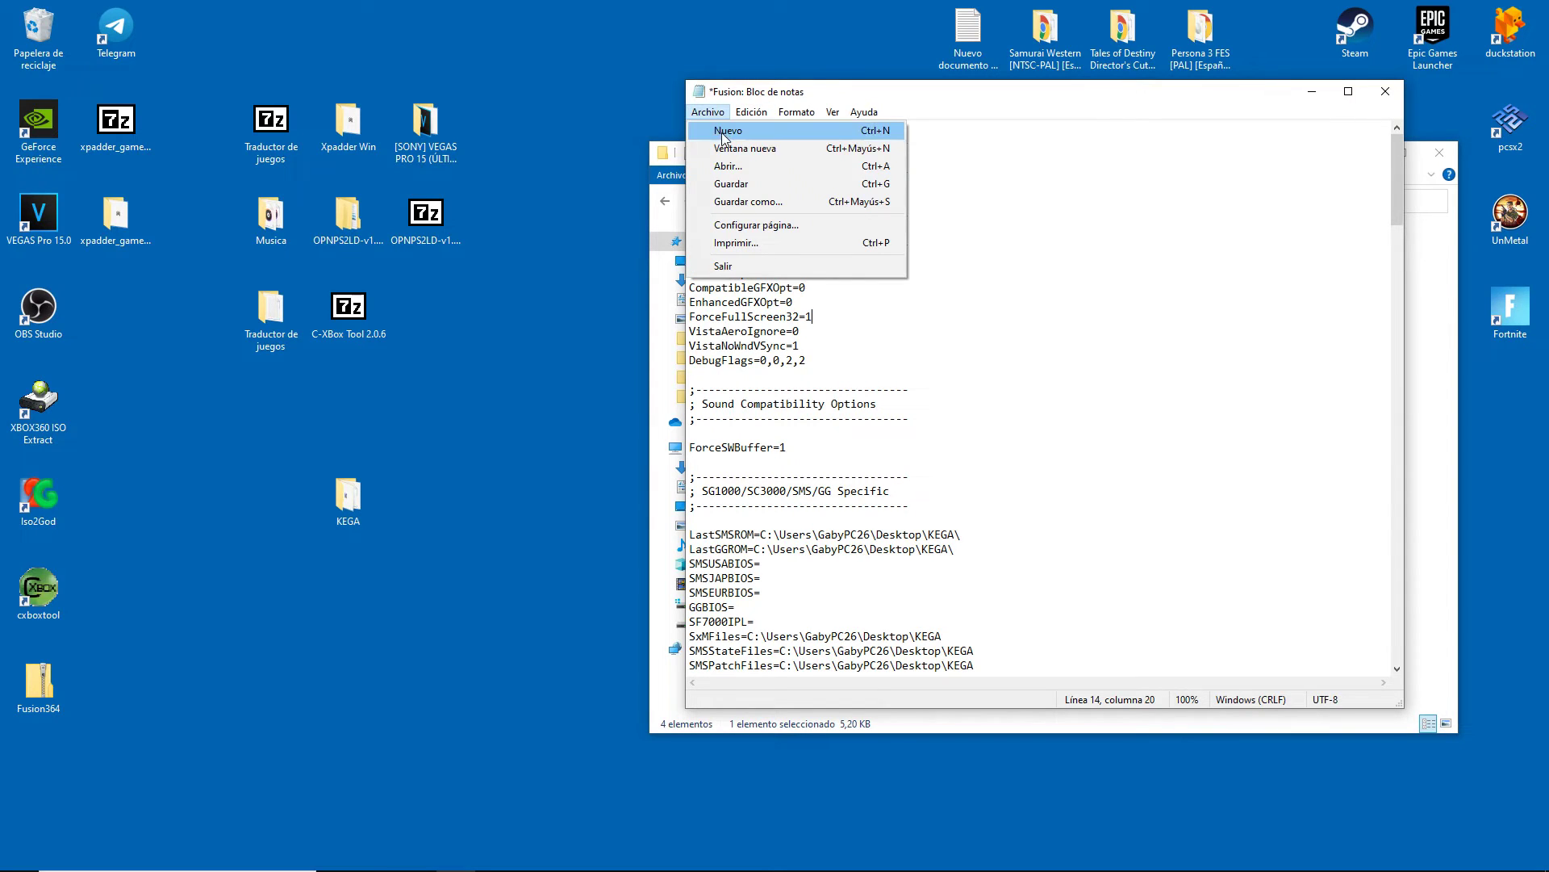
pyautogui.click(734, 184)
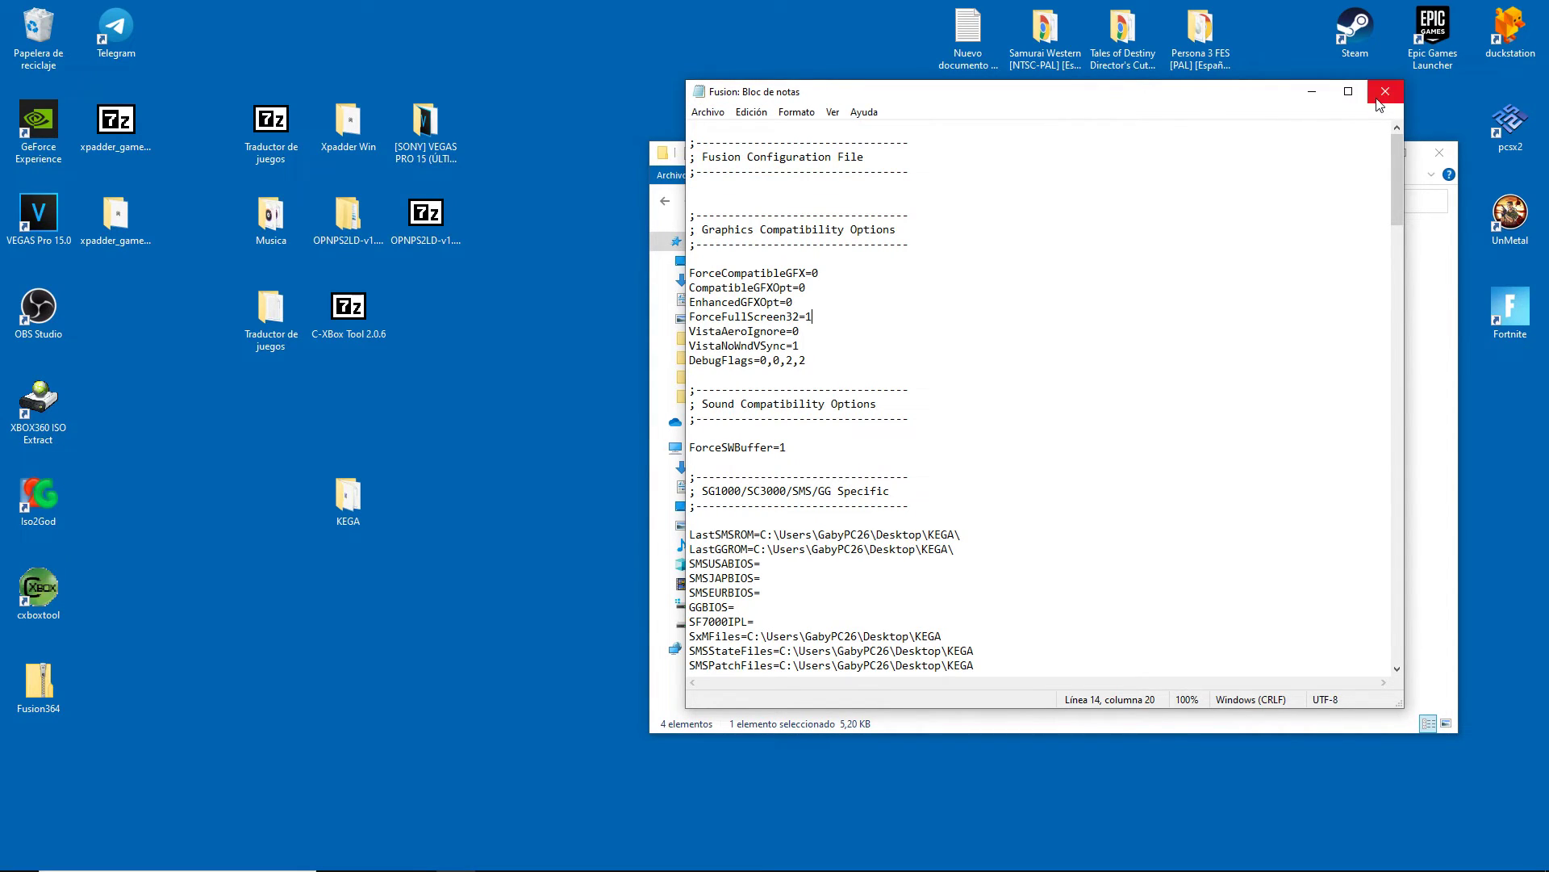
pyautogui.click(1371, 98)
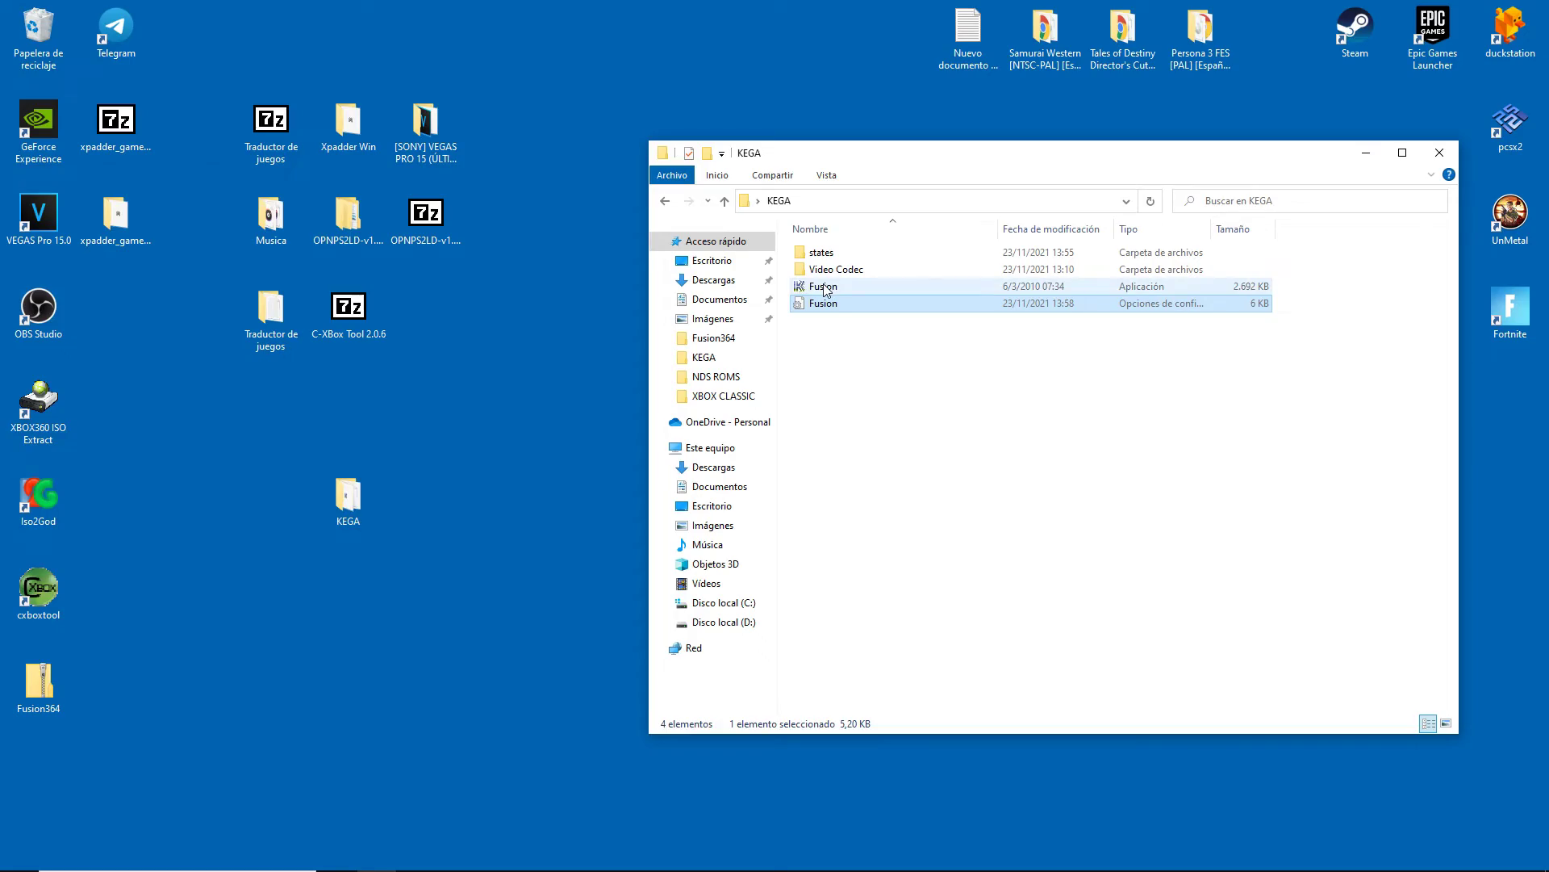
# Step: Relaunch the Fusion application from the KEGA folder and load the Aladdin ROM from the file history
pyautogui.doubleClick(824, 288)
pyautogui.click(397, 295)
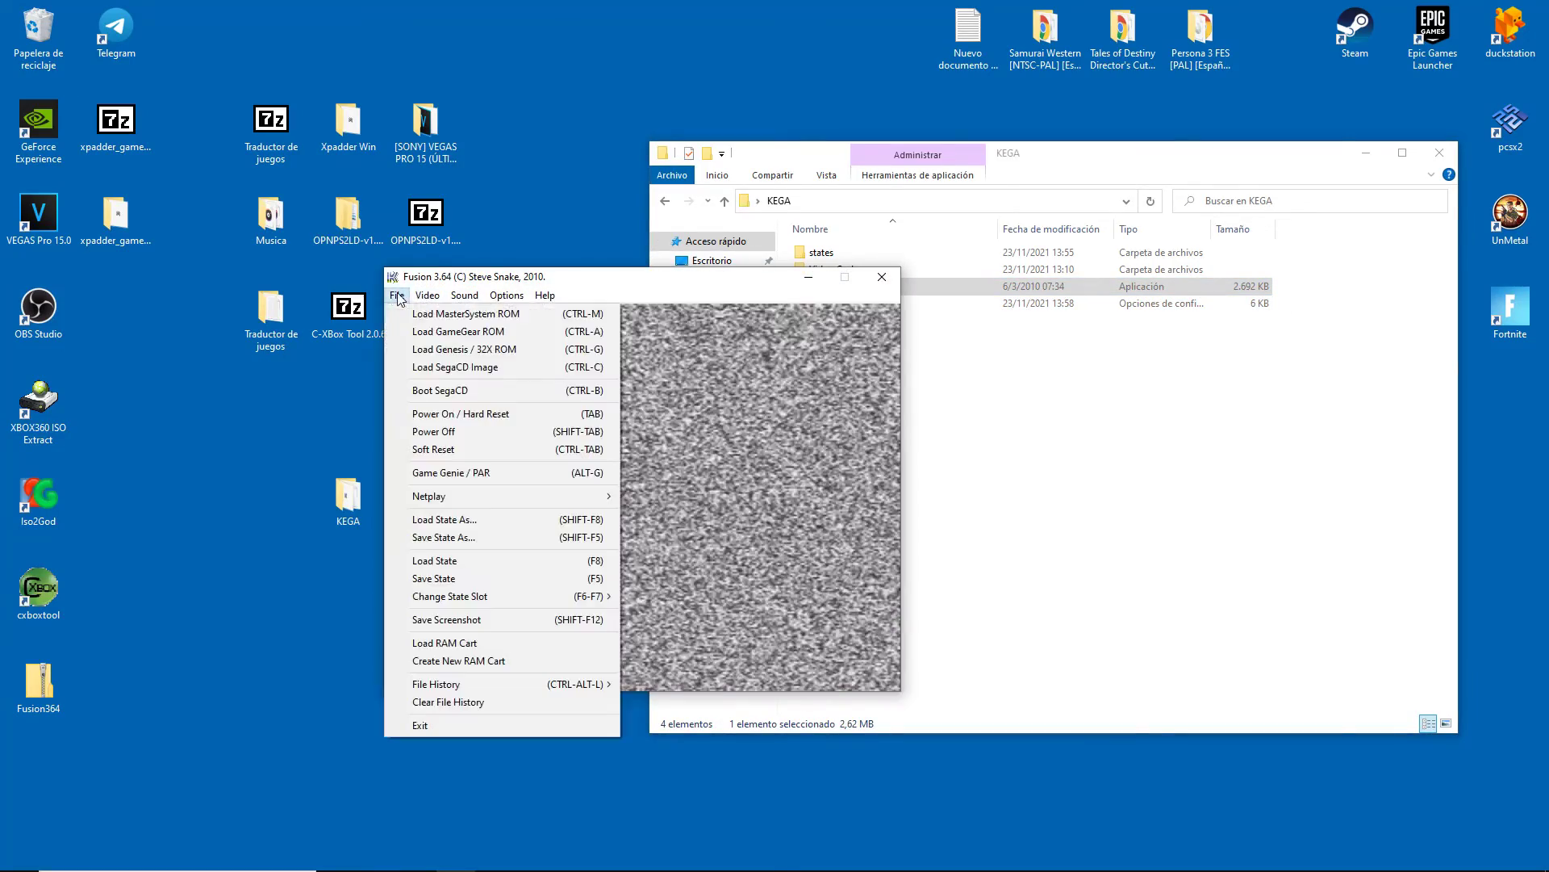
pyautogui.moveTo(497, 692)
pyautogui.click(701, 685)
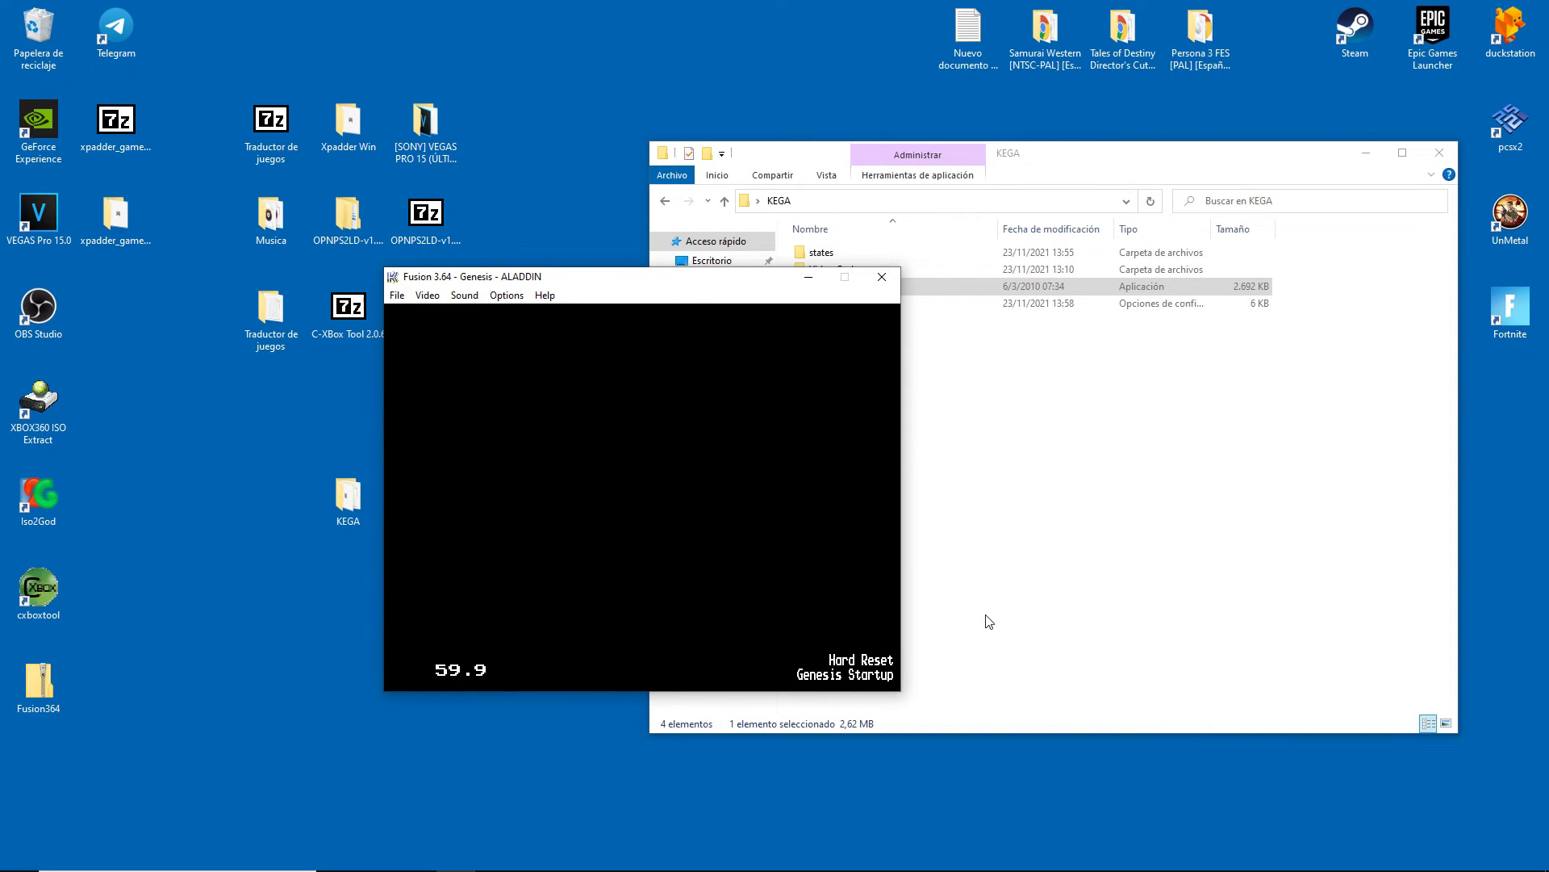
# Step: Switch the Aladdin game to full screen and start it from the title screen
pyautogui.press('F8')
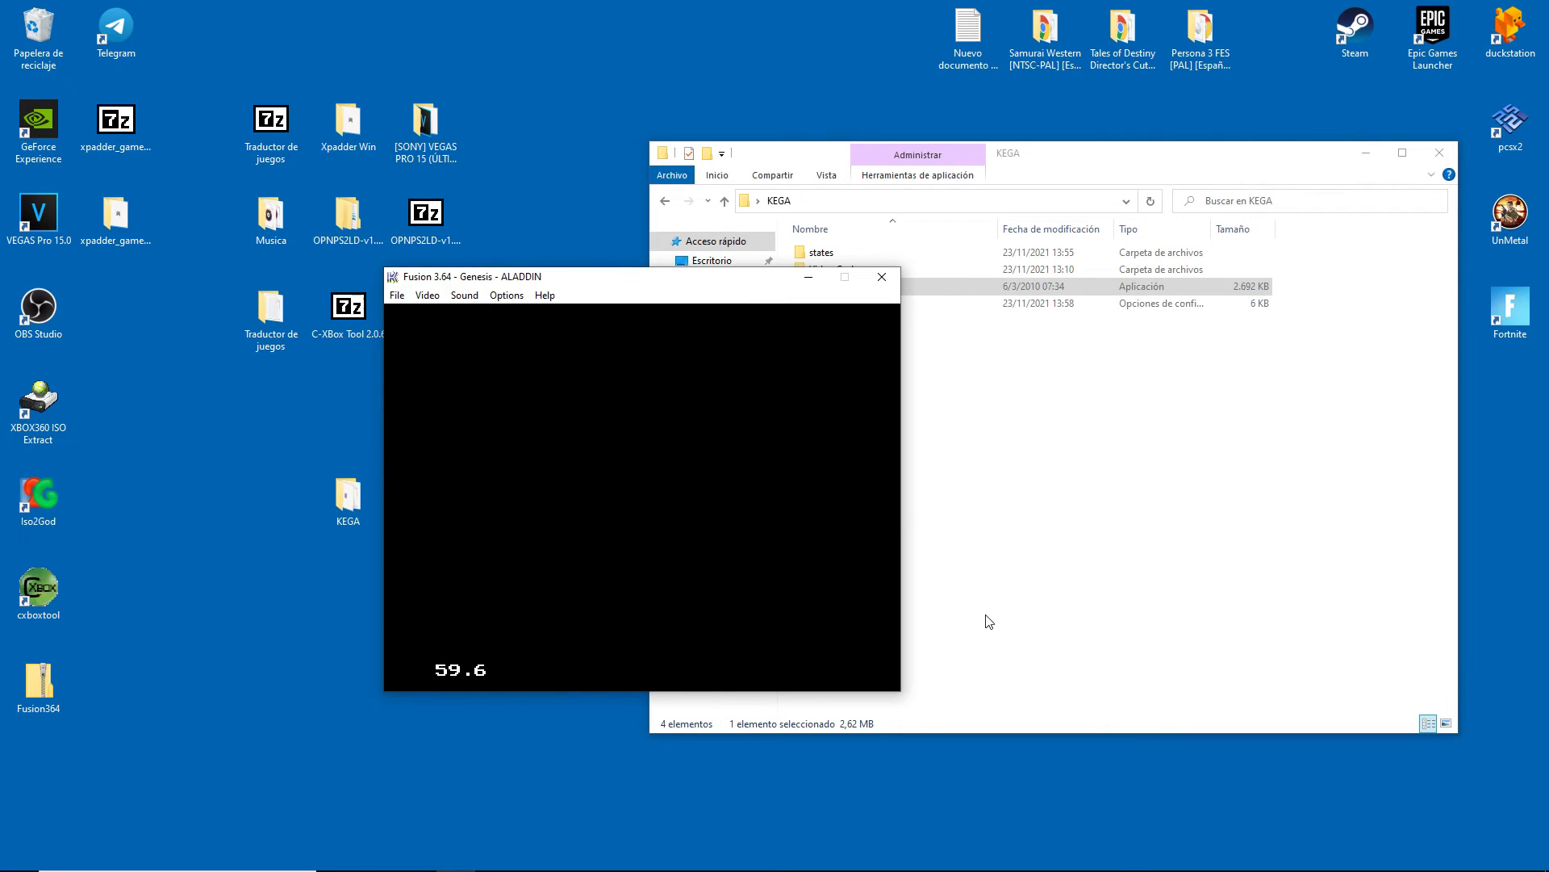
pyautogui.hotkey('alt', 'Return')
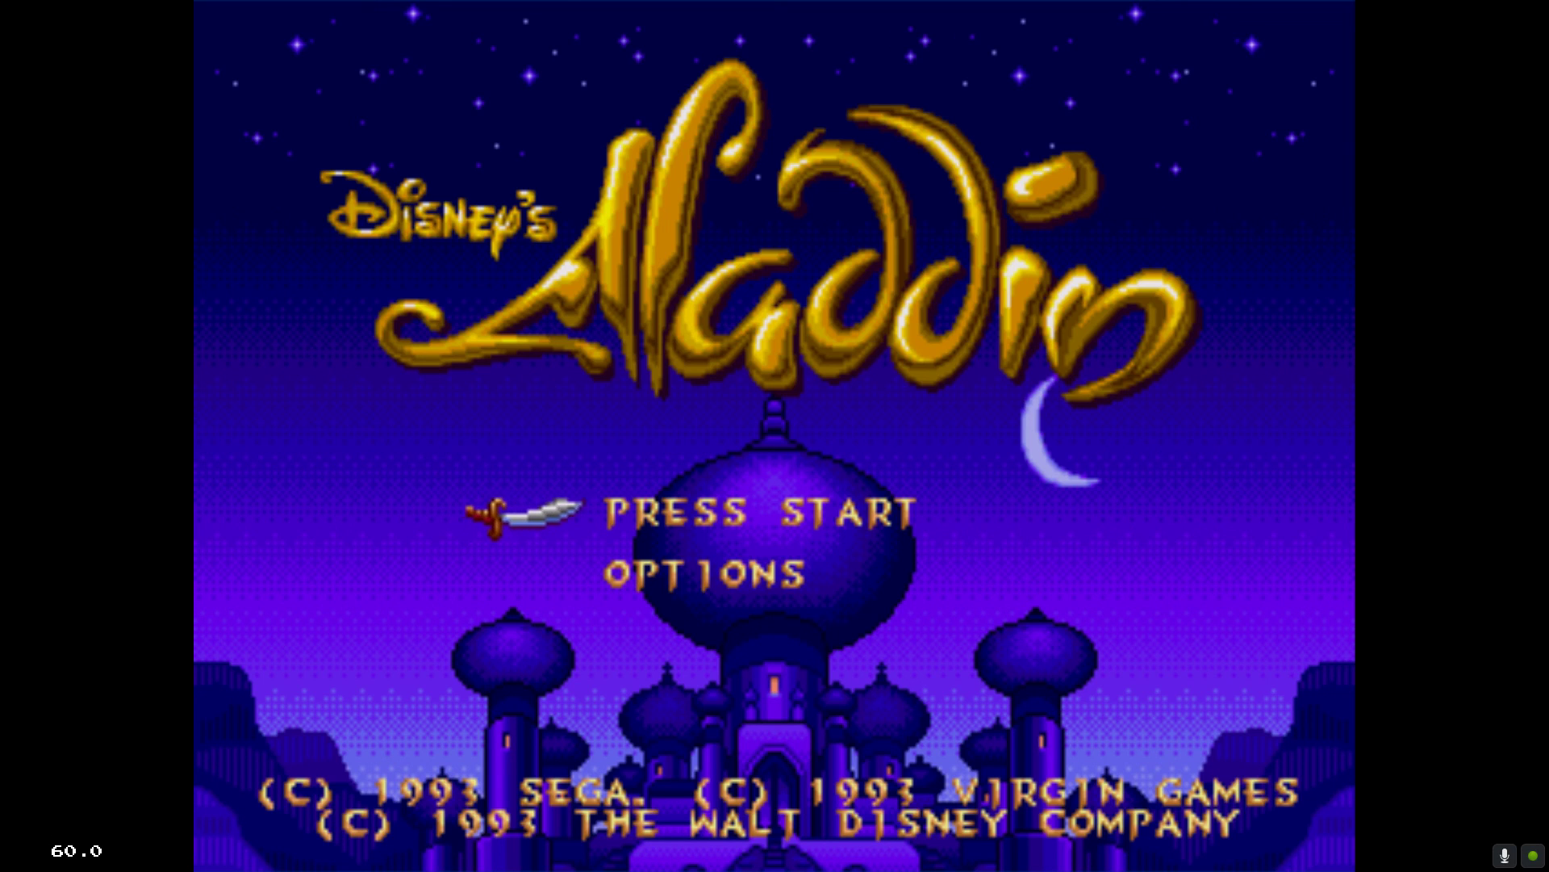
pyautogui.press('Return')
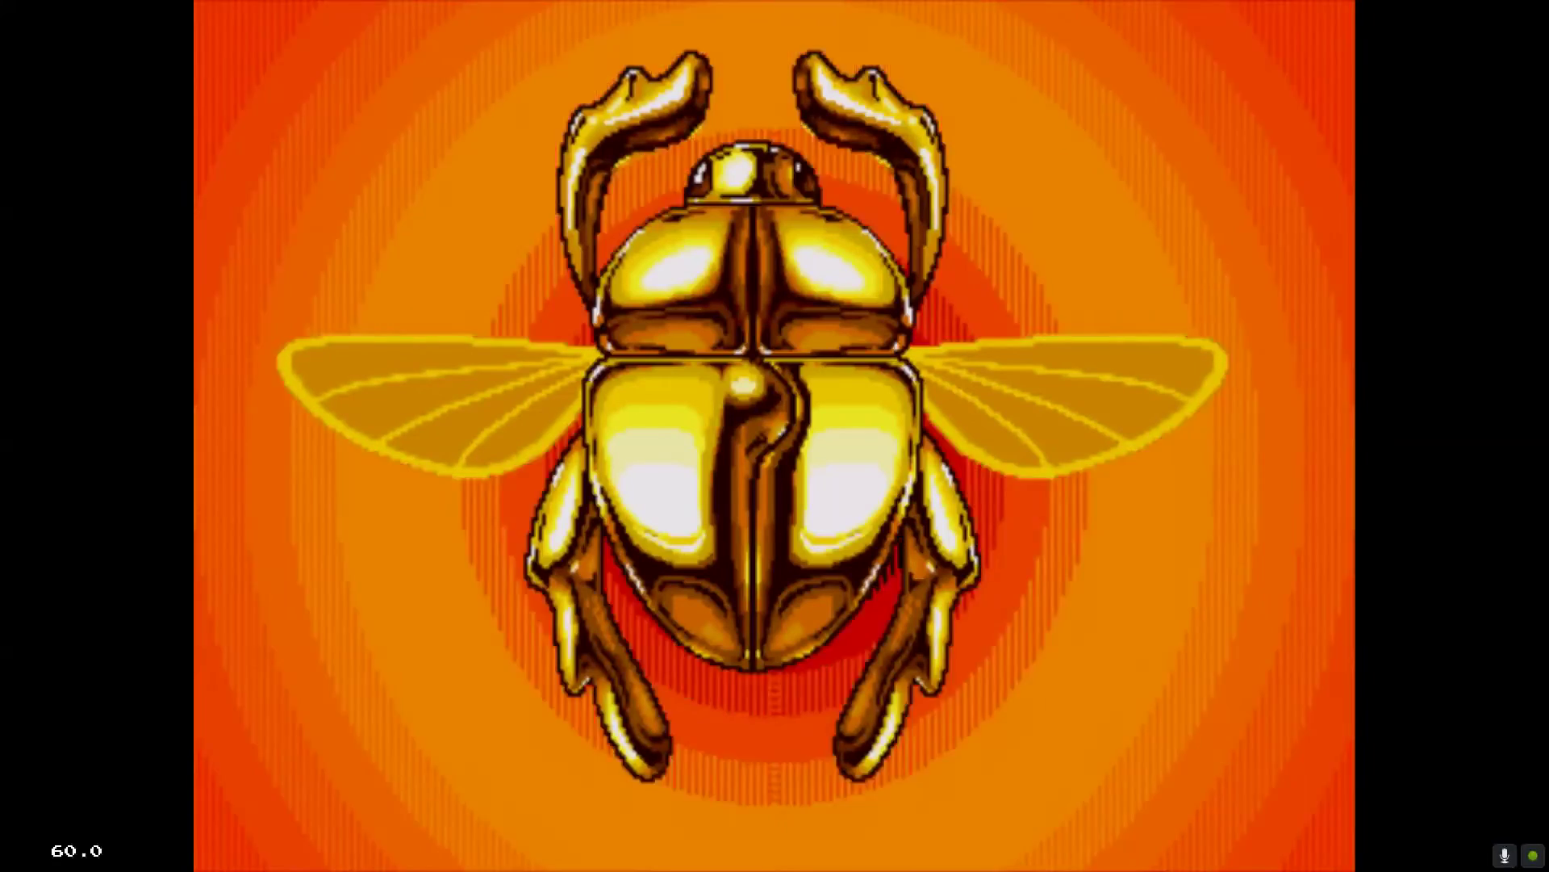